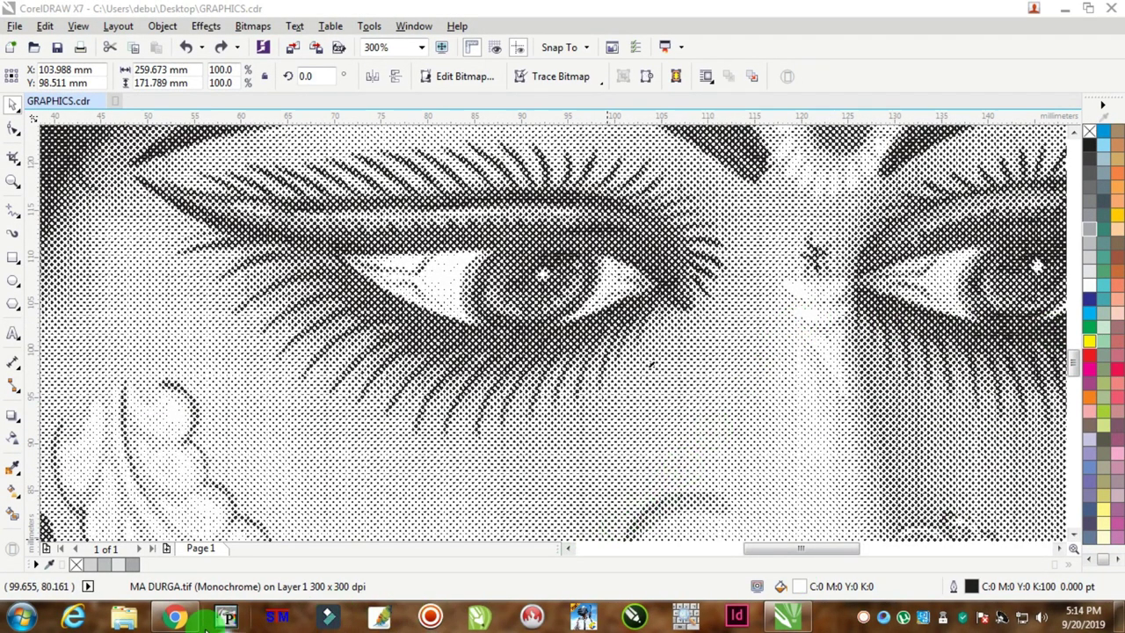
Step: Browse the Ma Durga image results and preview the cropped Maa Durga image
left_click(178, 616)
scroll(688, 270, "up", 3)
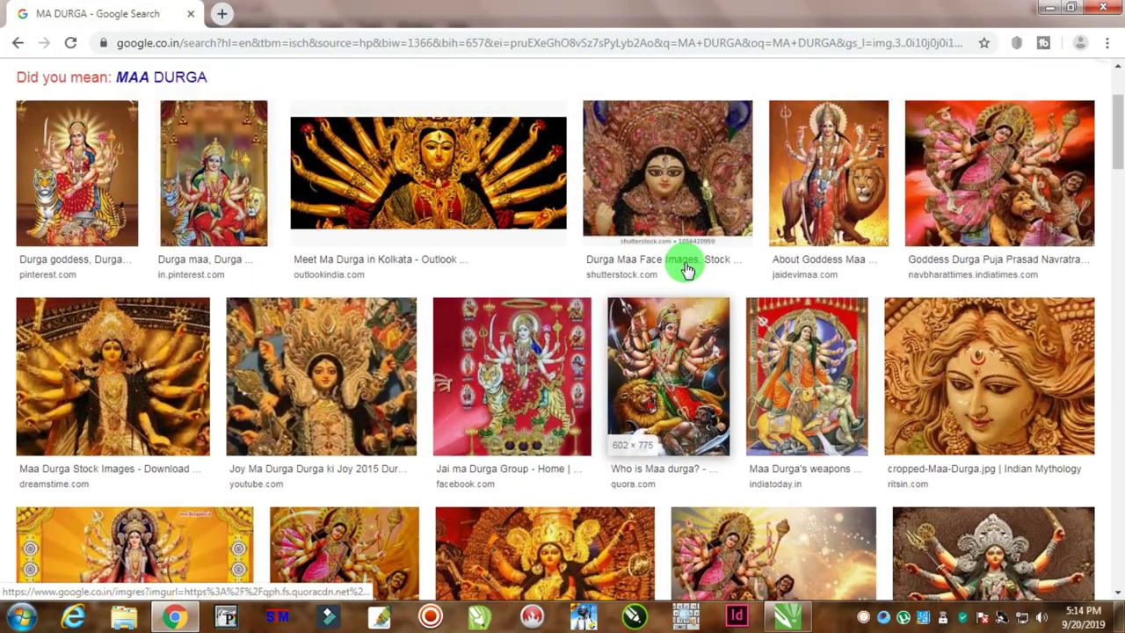
scroll(686, 263, "up", 2)
scroll(791, 246, "down", 3)
scroll(876, 233, "down", 1)
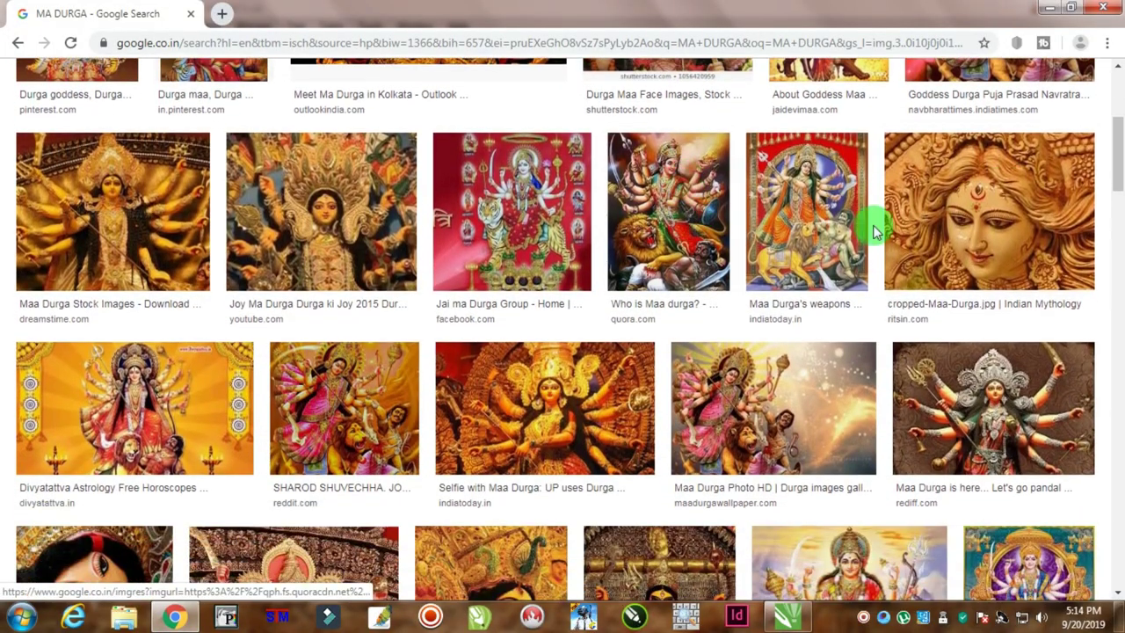
left_click(1015, 186)
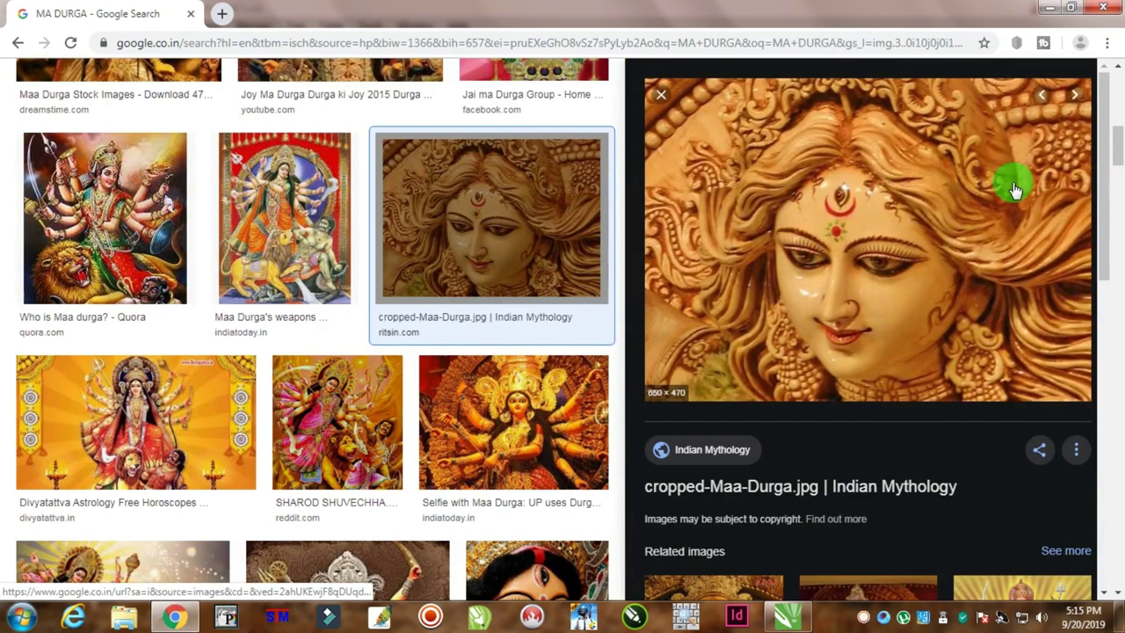
left_click(663, 98)
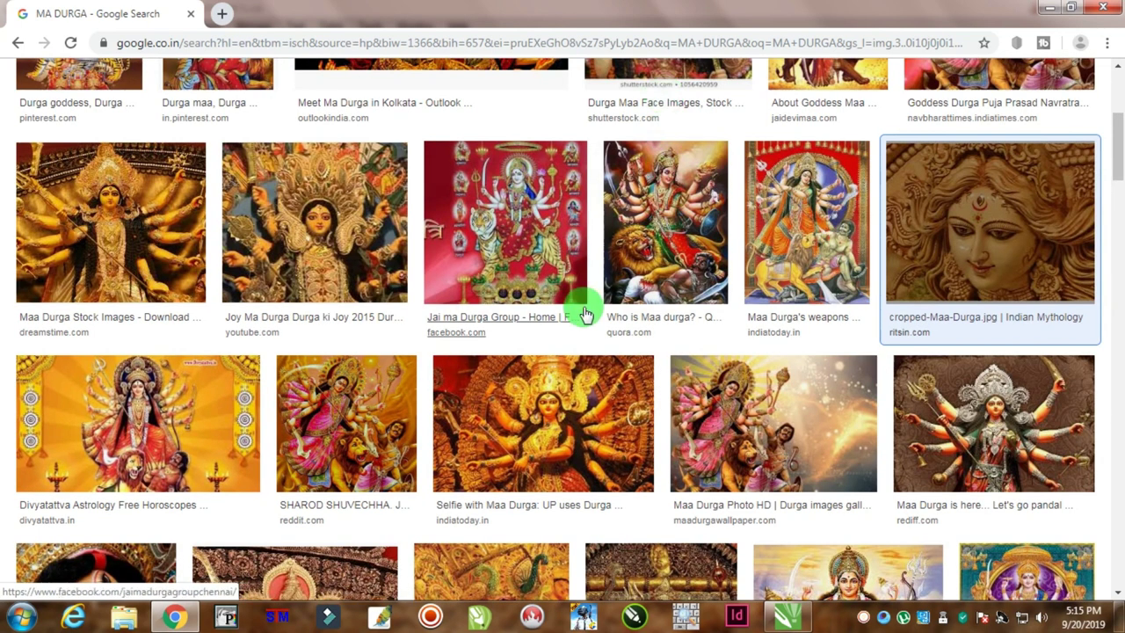
Step: Scroll down through more Ma Durga results and back up again
scroll(585, 308, "down", 2)
scroll(587, 311, "up", 1)
scroll(589, 314, "down", 1)
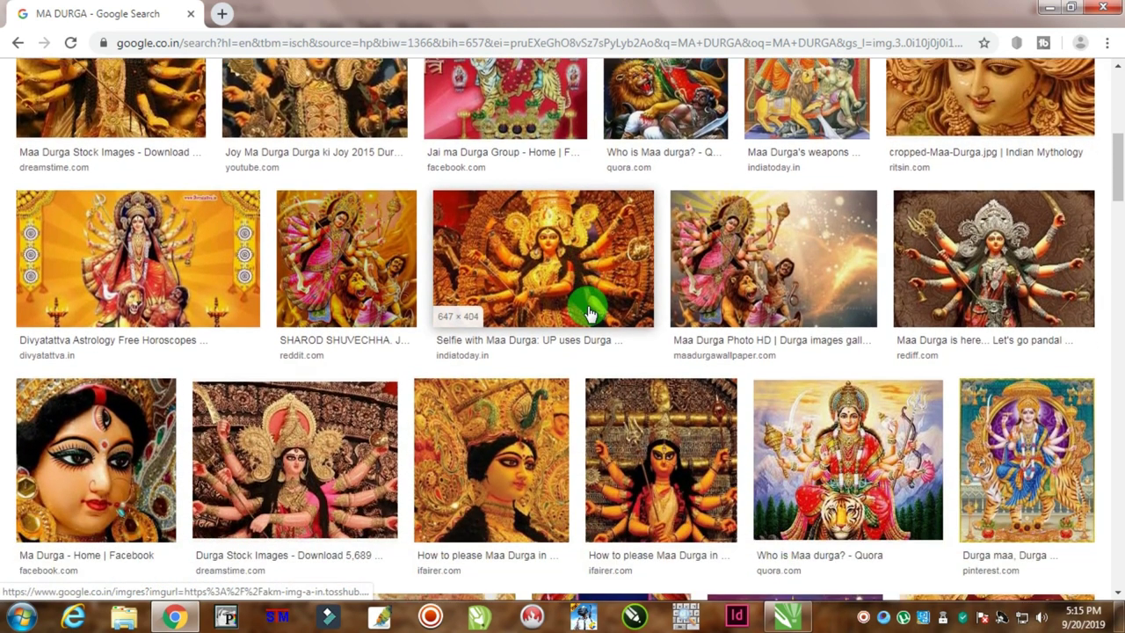
scroll(589, 314, "down", 1)
scroll(588, 312, "down", 1)
scroll(589, 312, "down", 3)
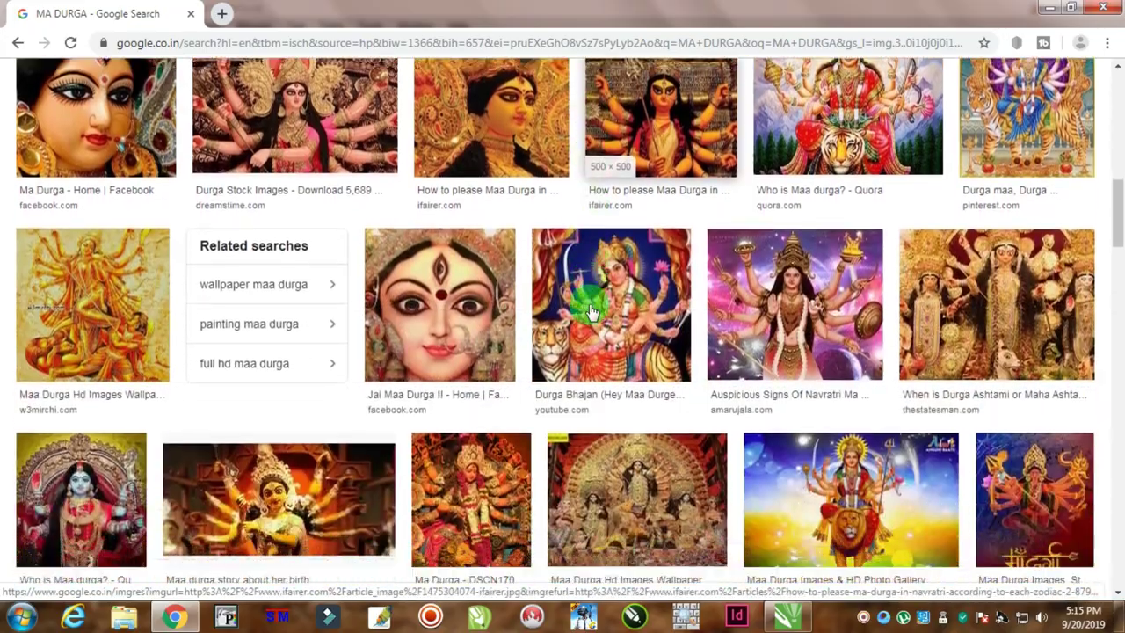
scroll(590, 314, "down", 3)
scroll(591, 312, "down", 1)
scroll(590, 312, "up", 5)
scroll(591, 312, "up", 5)
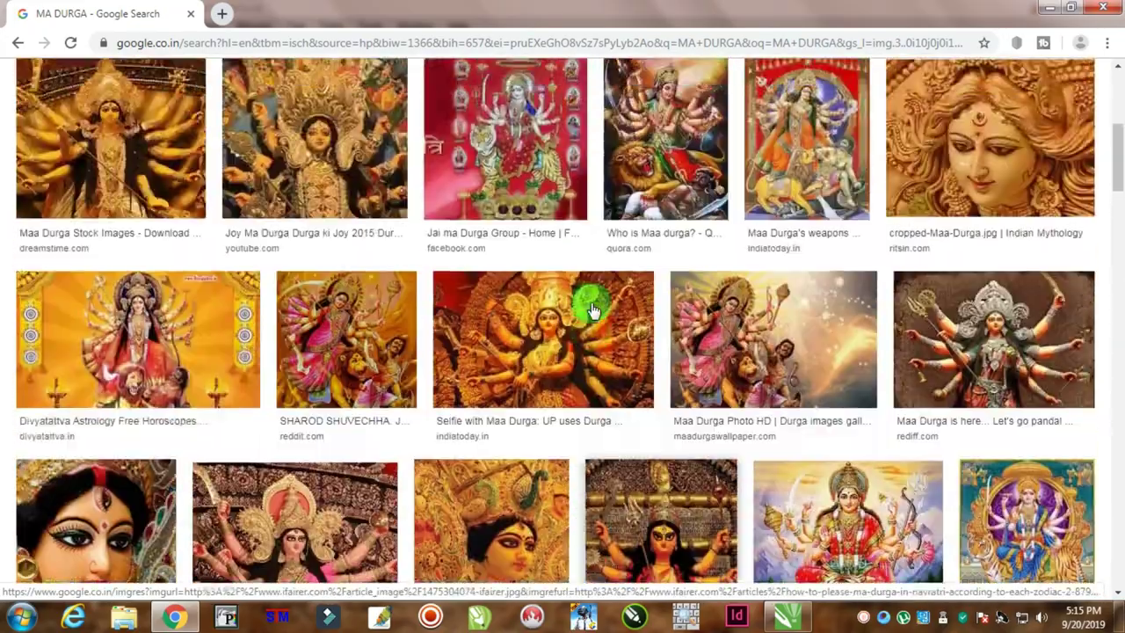
scroll(591, 310, "up", 5)
scroll(590, 310, "up", 1)
Step: Search Google Images for 'SHYAMA MAA' and preview the blue Kali face image
triple_click(259, 94)
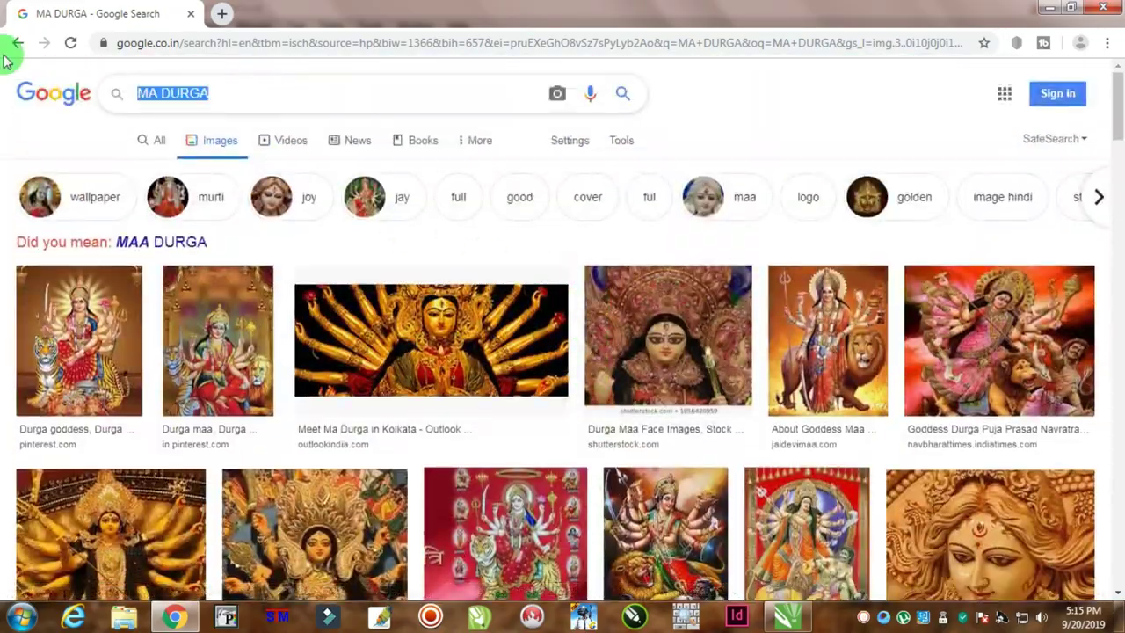
type("HYAMA MAA")
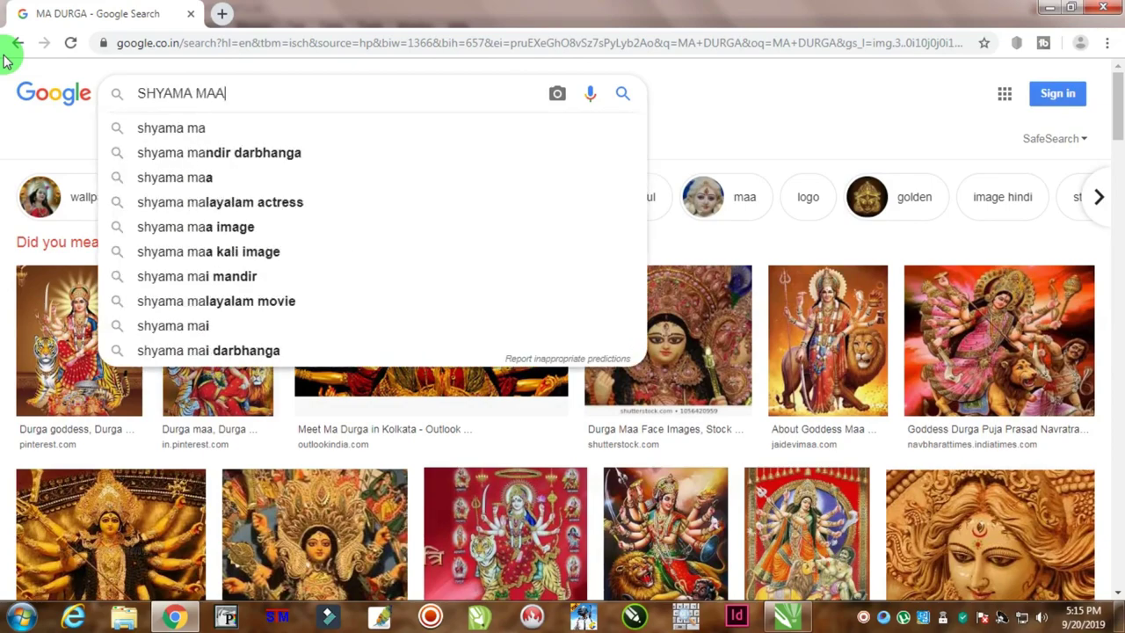
key("Return")
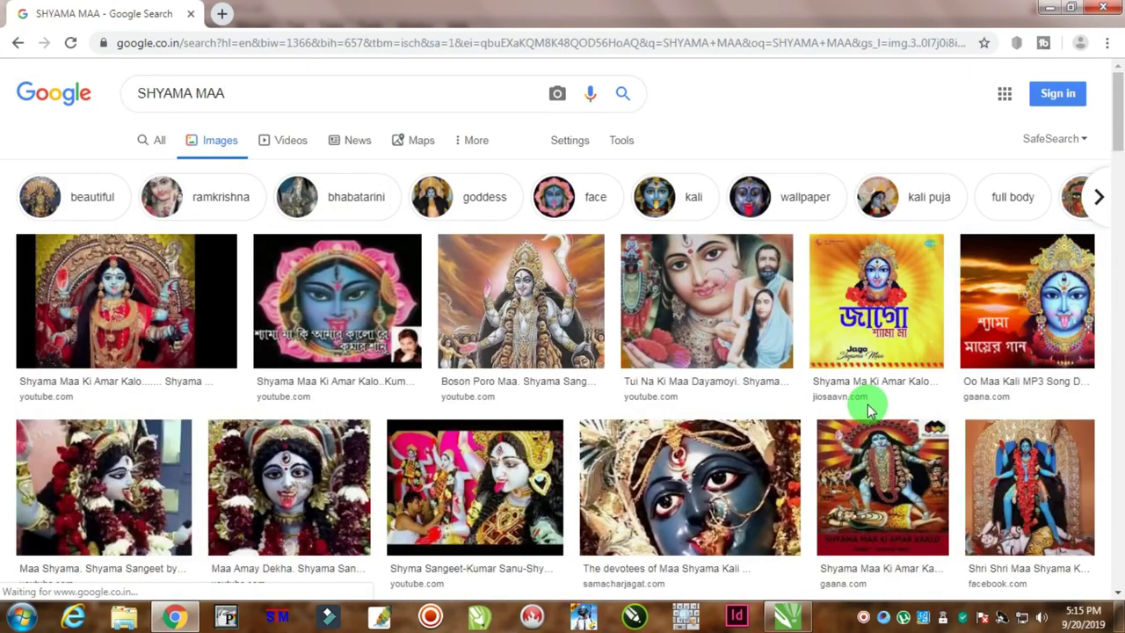
scroll(868, 406, "down", 2)
scroll(868, 405, "down", 5)
scroll(879, 403, "down", 3)
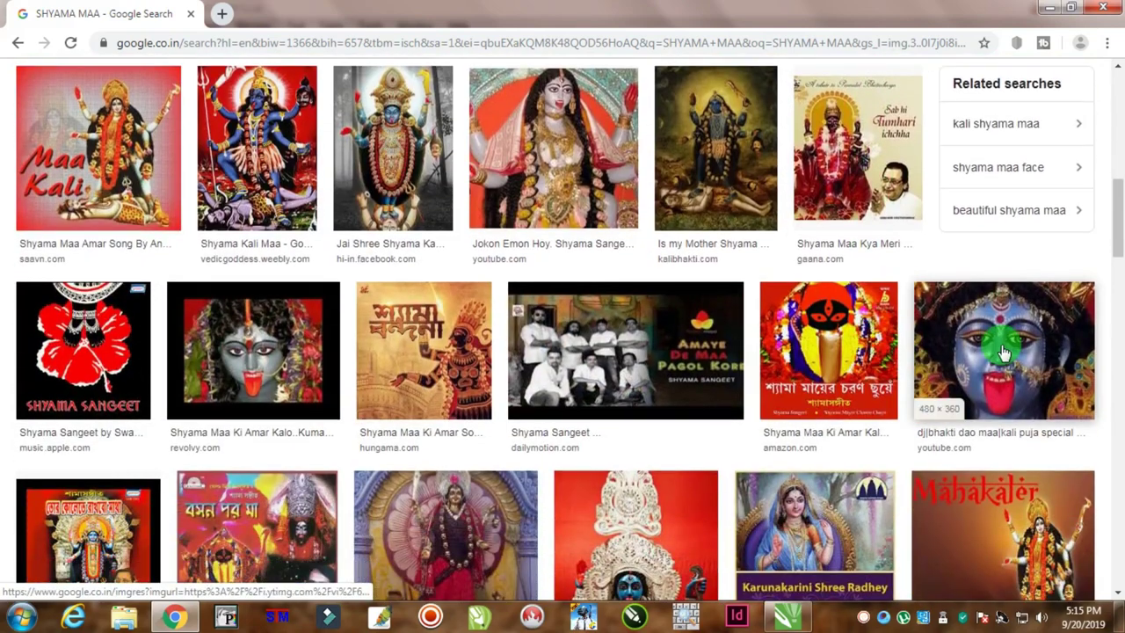
left_click(1002, 345)
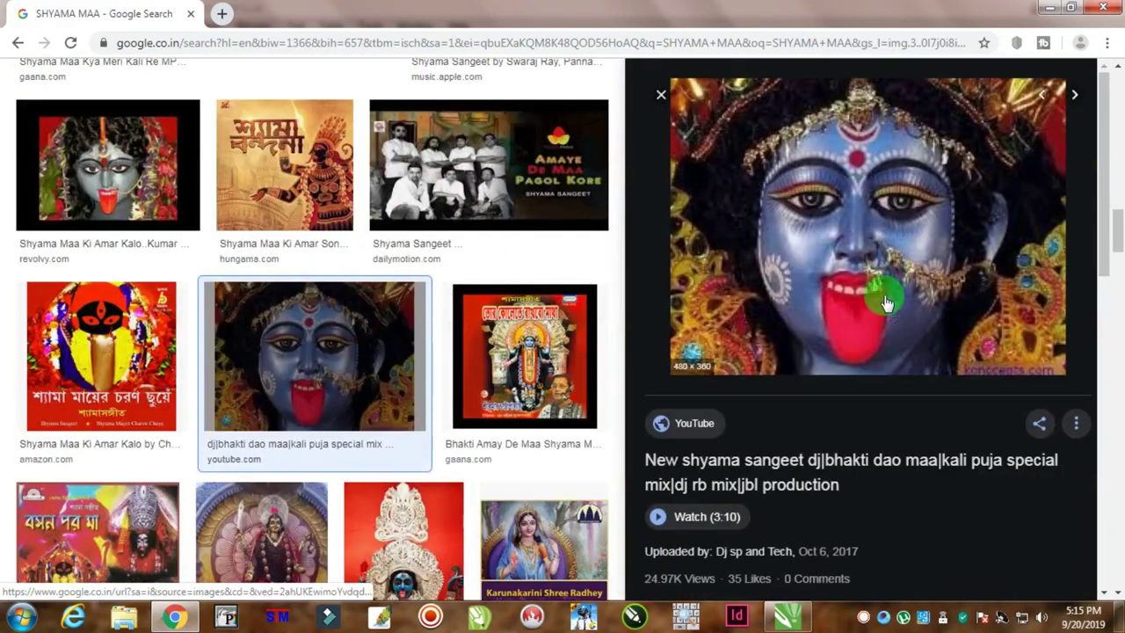
left_click(661, 95)
Step: Scroll further through the Shyama Maa results, then close Chrome
scroll(498, 336, "down", 2)
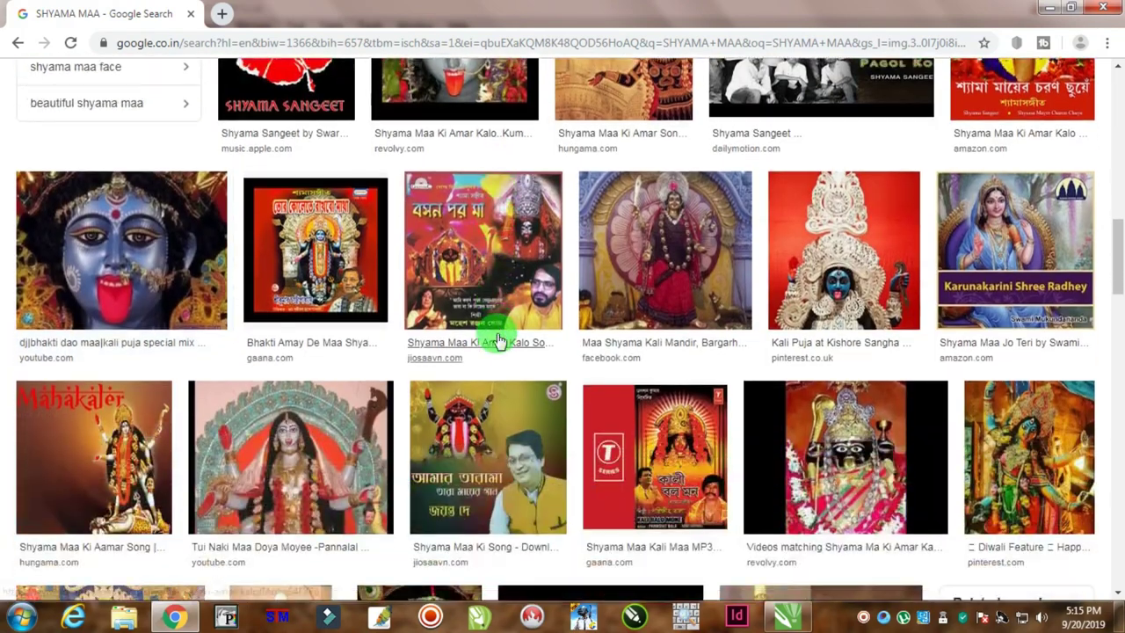
scroll(497, 337, "down", 2)
scroll(498, 340, "down", 2)
scroll(498, 340, "down", 2)
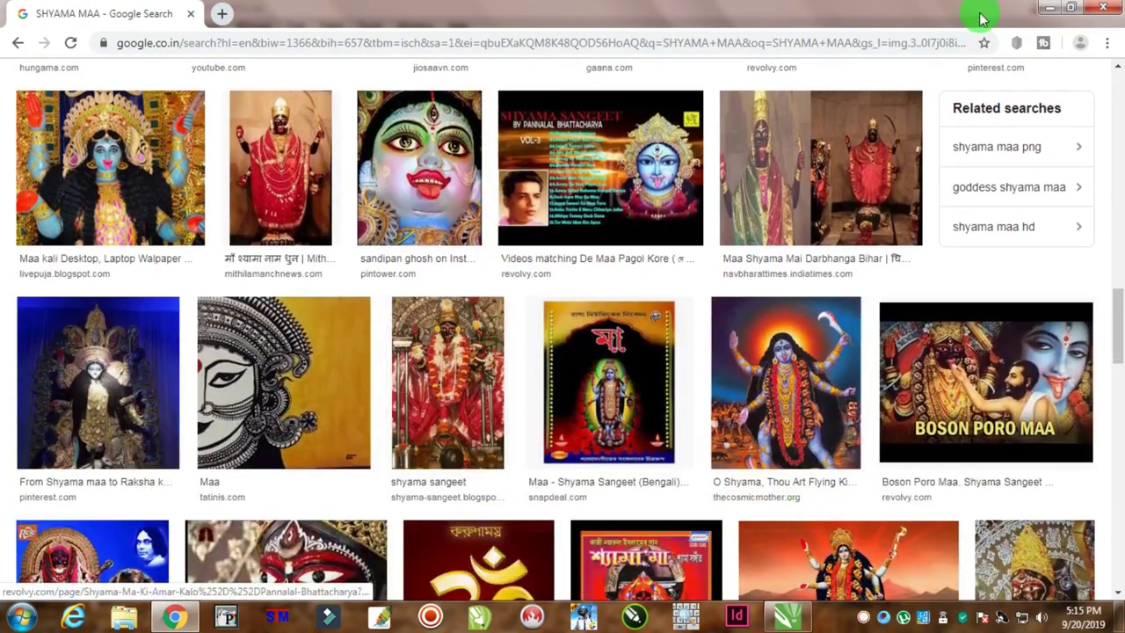
scroll(1001, 80, "down", 1)
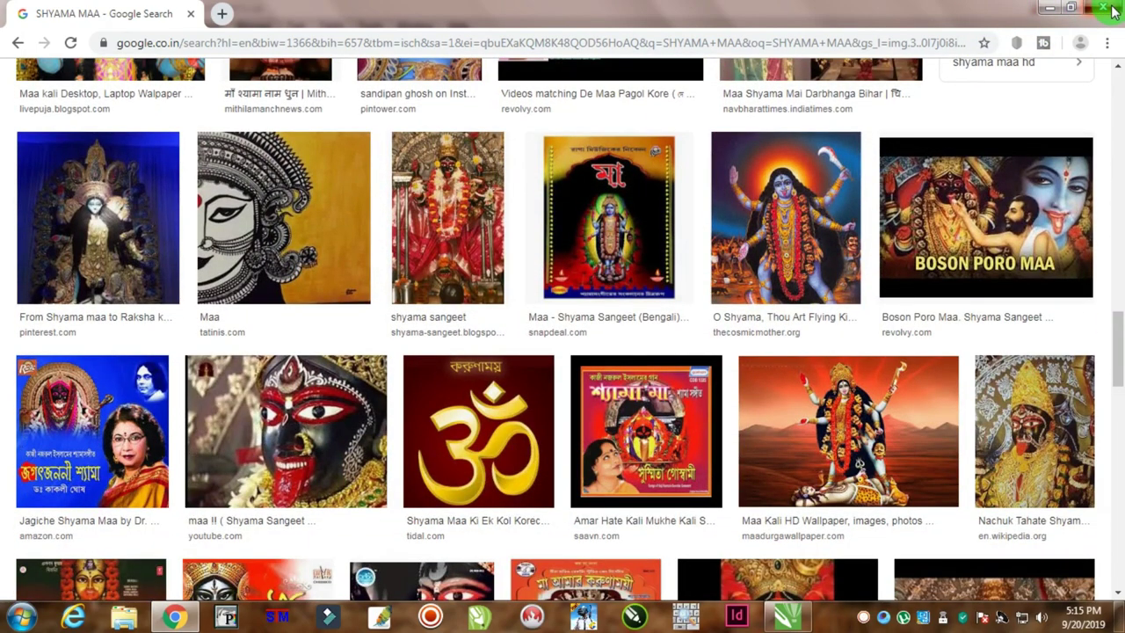
left_click(1113, 10)
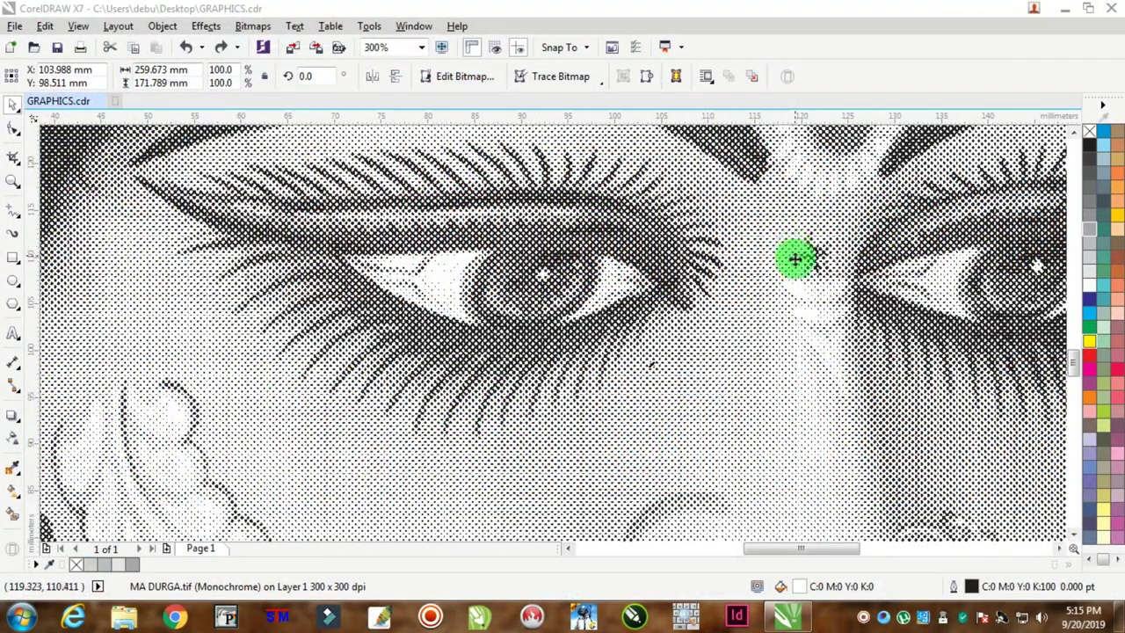
Step: From the desktop, open the Images folder and preview the dakshineswar-kali image
left_click(1121, 619)
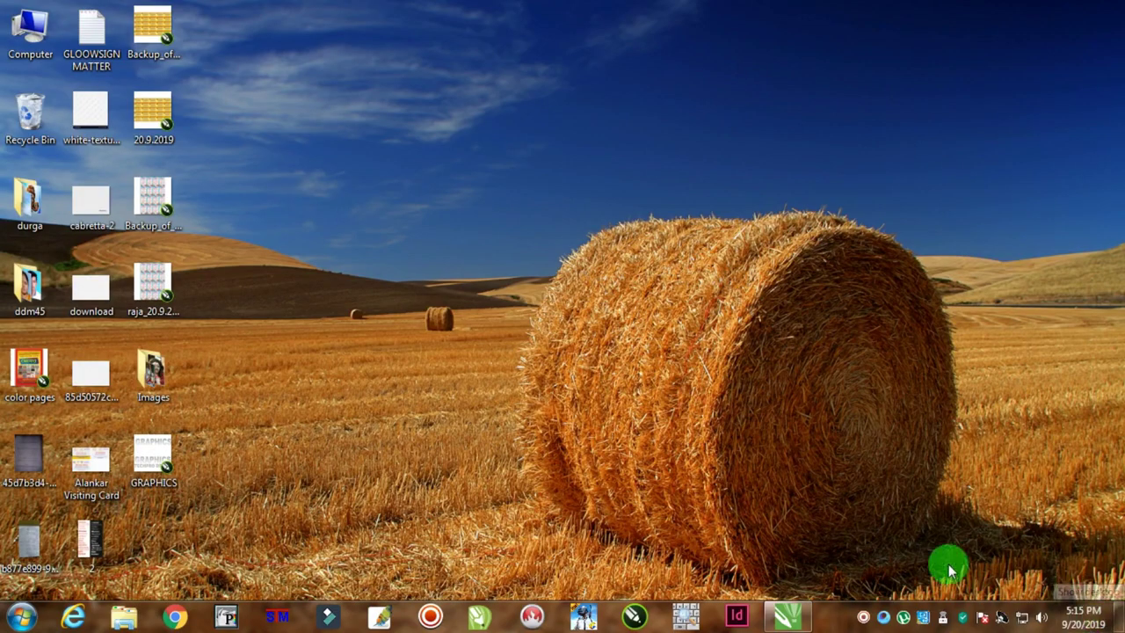
double_click(153, 369)
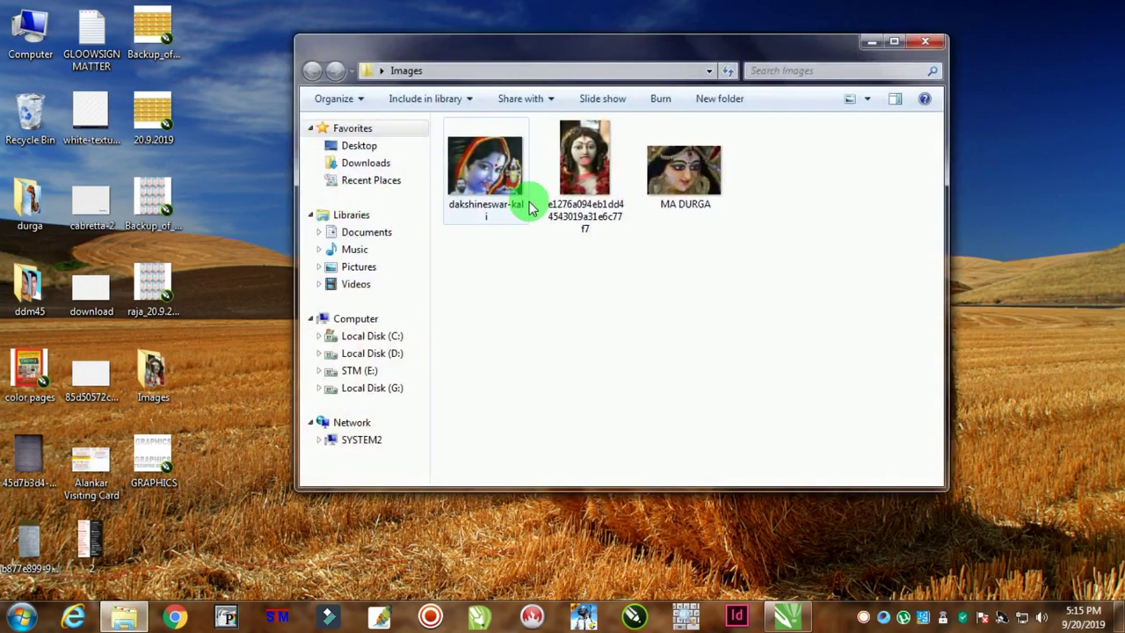
double_click(509, 175)
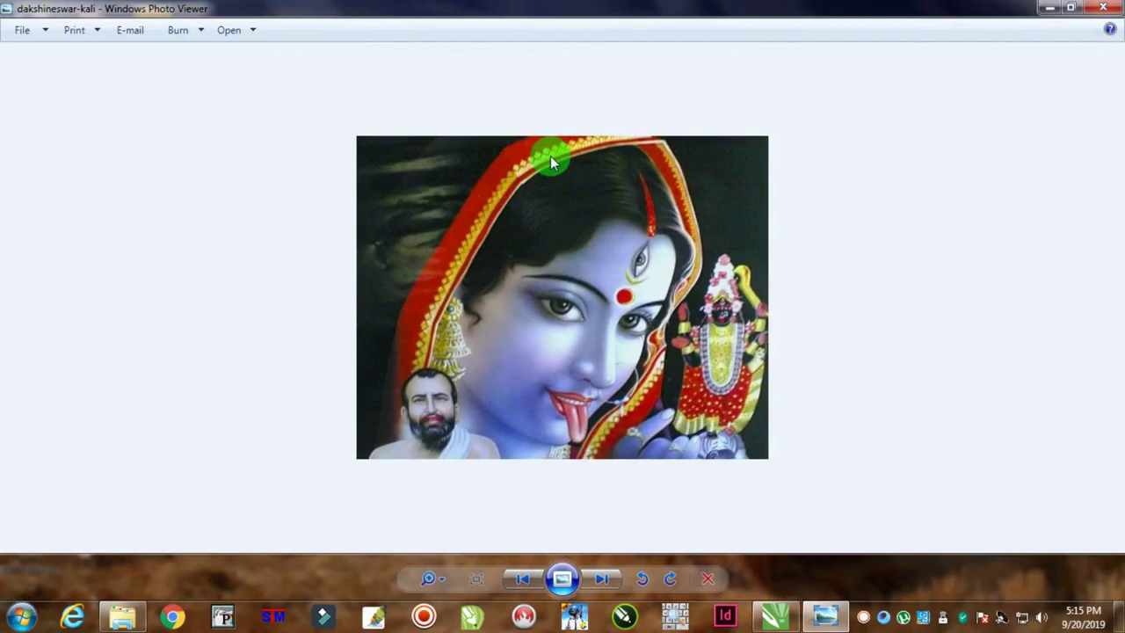
left_click(1103, 7)
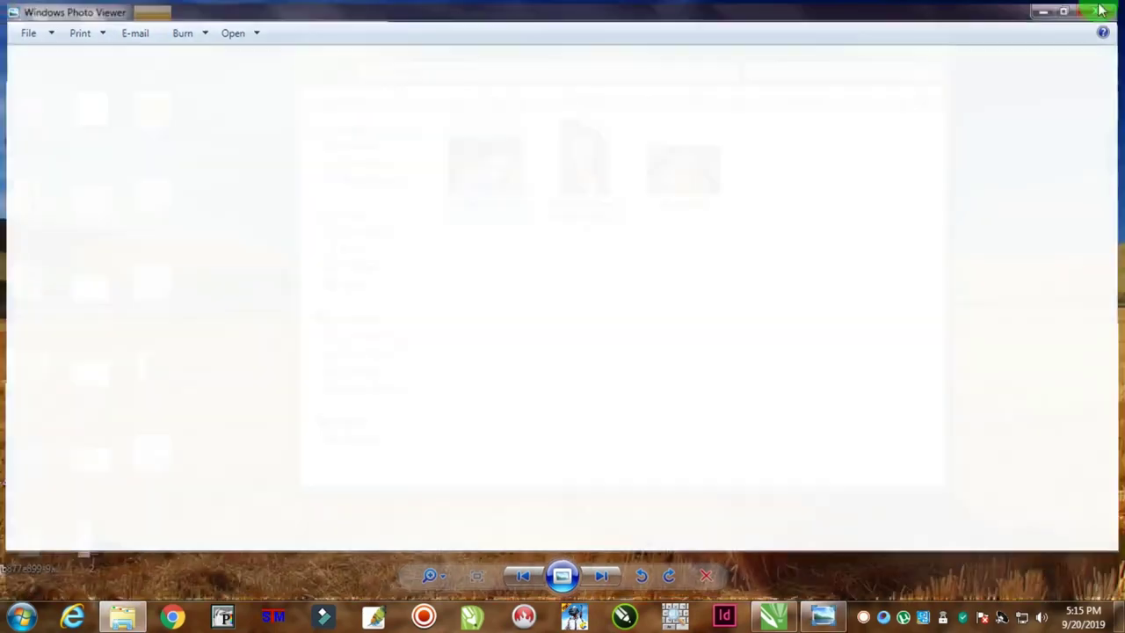
Step: Preview the second Kali photo and the MA DURGA image, closing each viewer
double_click(577, 155)
left_click(1102, 7)
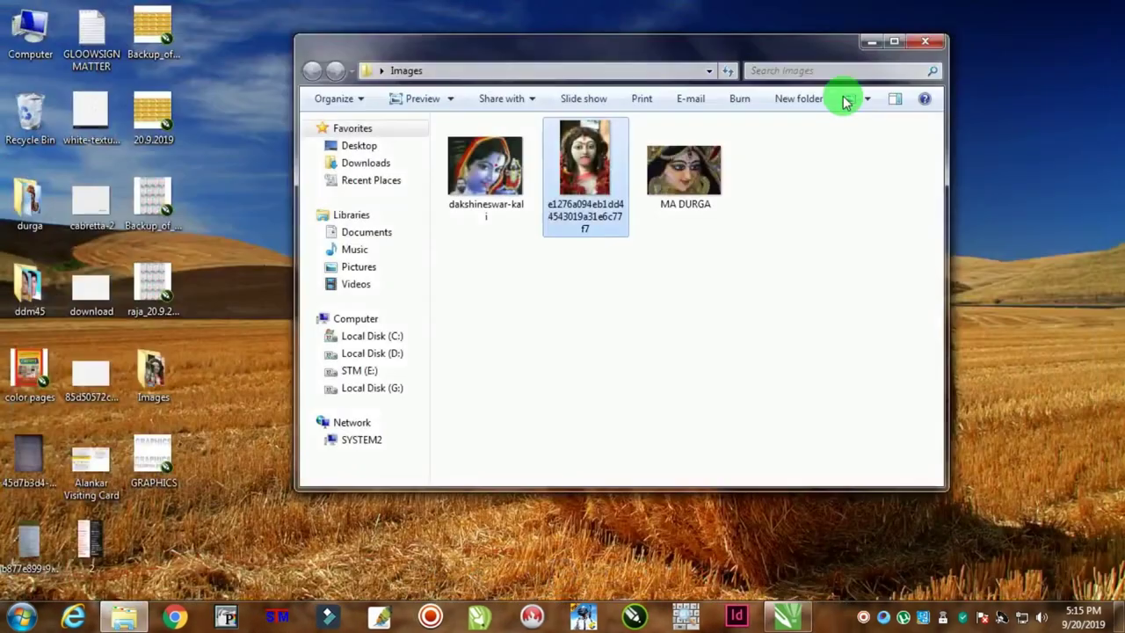
double_click(678, 170)
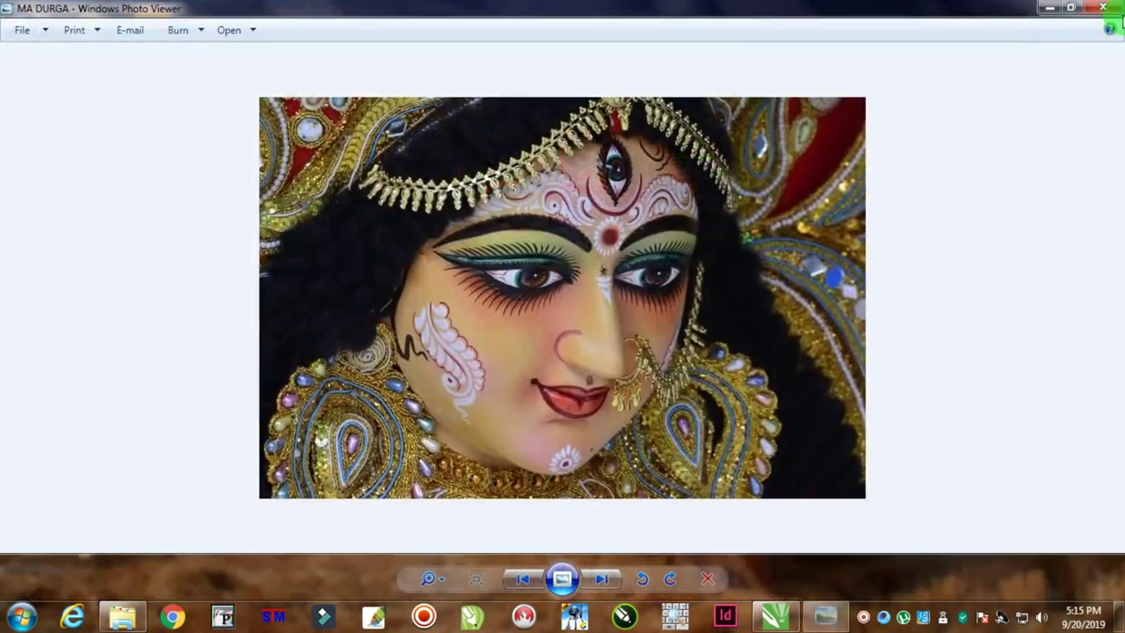
left_click(1106, 8)
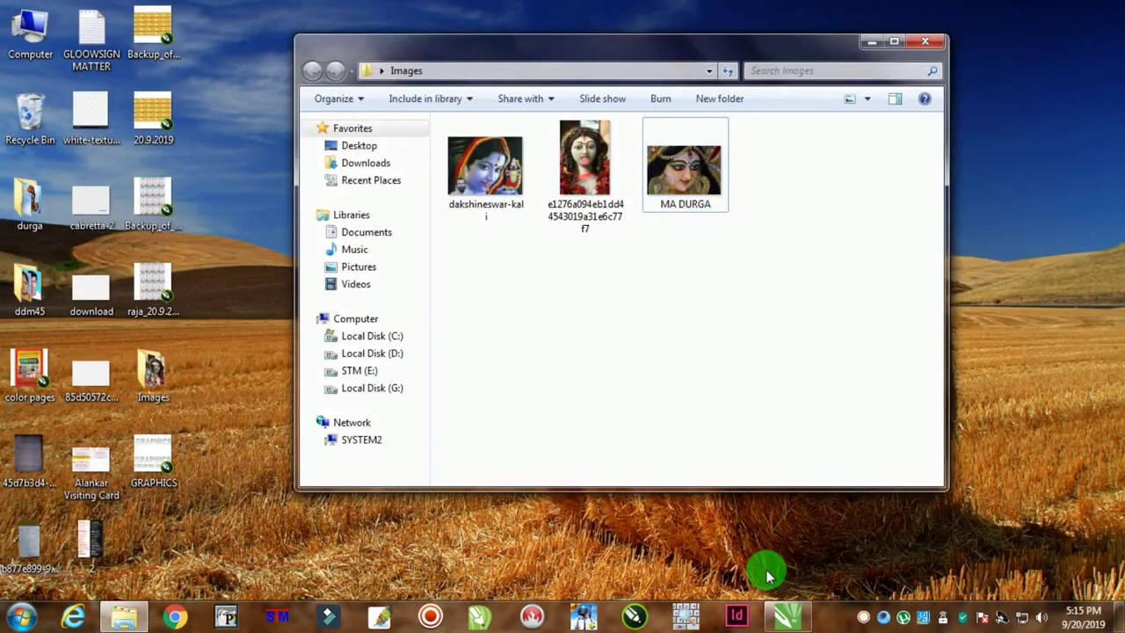
Step: Back in CorelDRAW, drag the halftone face bitmap to the left of the page
left_click(795, 621)
scroll(761, 372, "down", 5)
scroll(773, 351, "down", 4)
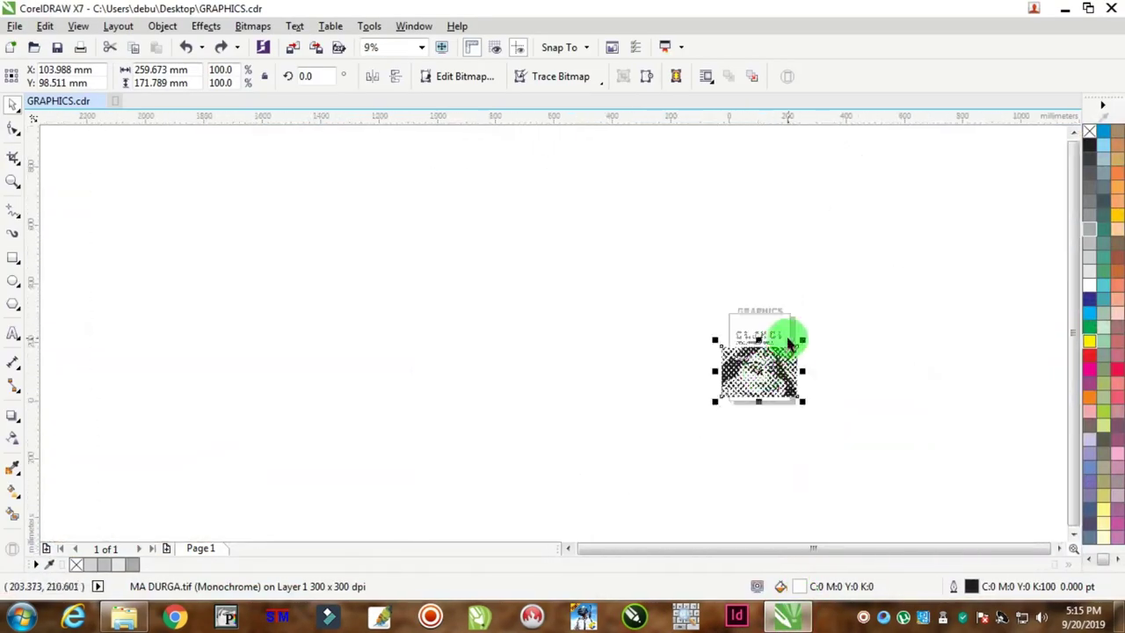
scroll(781, 350, "up", 4)
scroll(781, 349, "up", 2)
scroll(783, 343, "down", 2)
left_click_drag(783, 344, 396, 315)
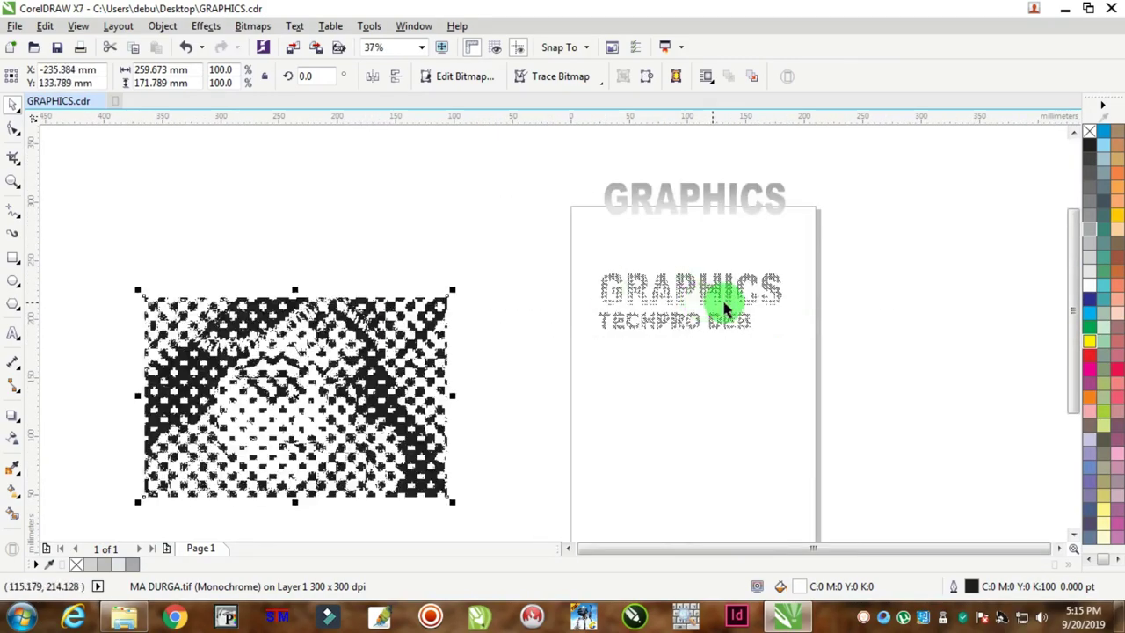
Step: Zoom in and out to inspect the halftone lettering
scroll(717, 301, "up", 4)
scroll(717, 299, "up", 2)
scroll(547, 296, "down", 2)
scroll(439, 297, "up", 3)
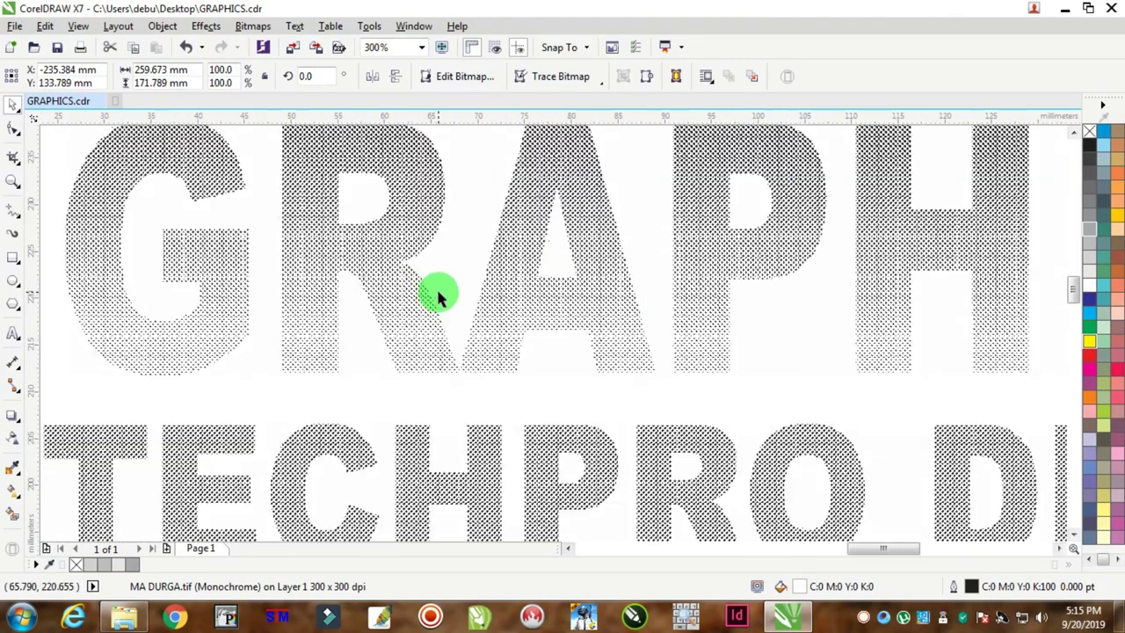
scroll(439, 297, "down", 3)
scroll(452, 322, "down", 1)
scroll(455, 350, "up", 2)
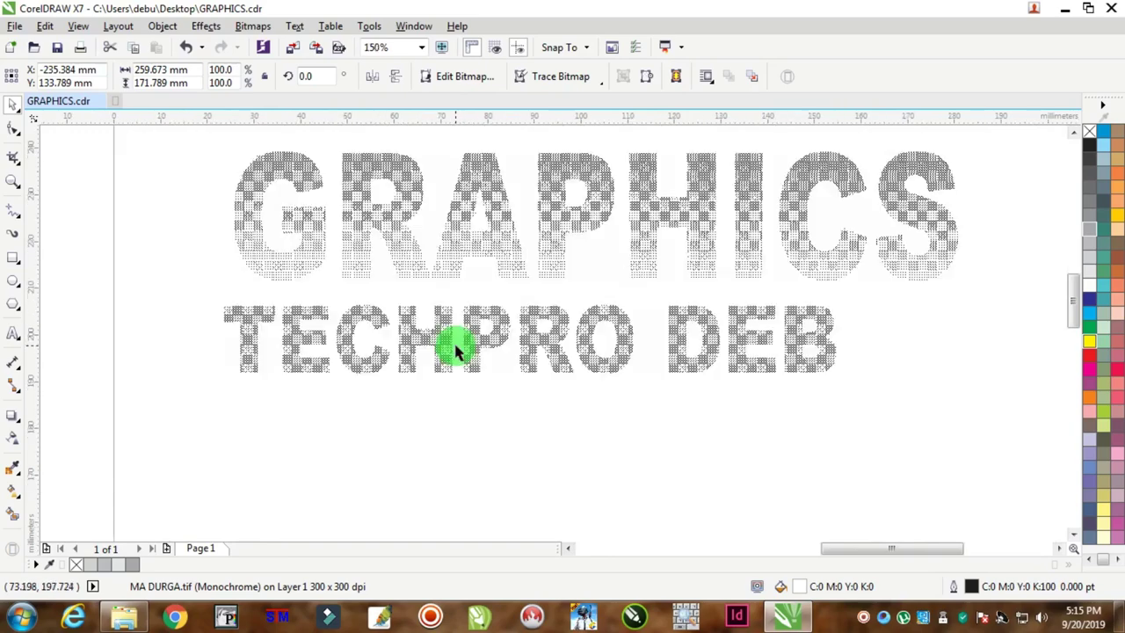
scroll(494, 332, "down", 3)
scroll(545, 281, "up", 2)
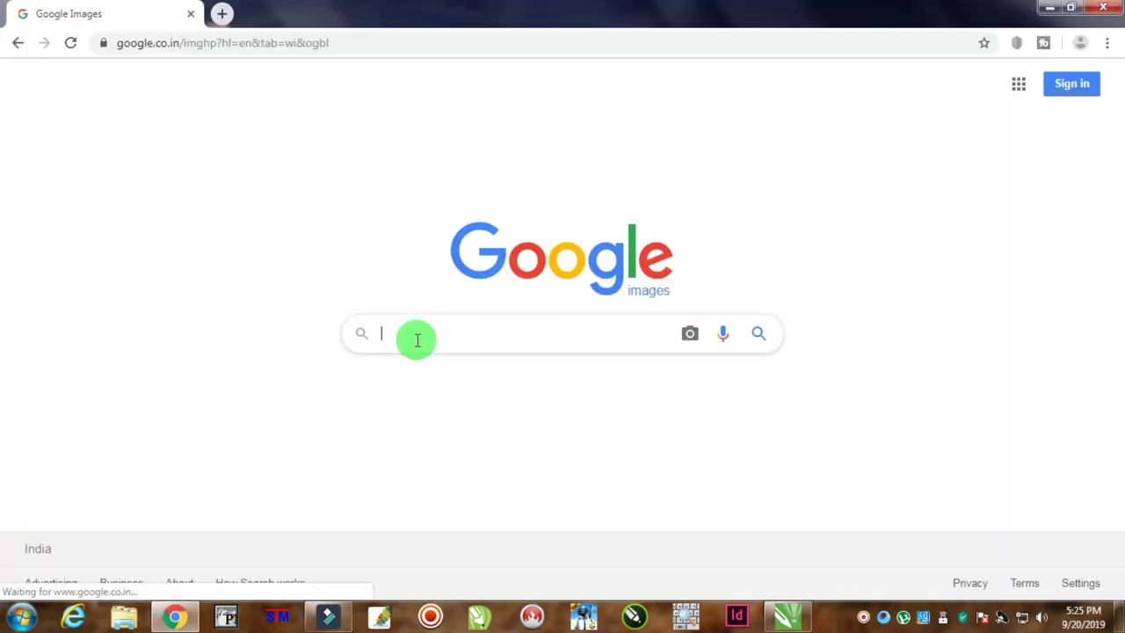
Step: Search Google Images for 'HD MAA DURGA FACE' and preview the first result
type("HD MAA D")
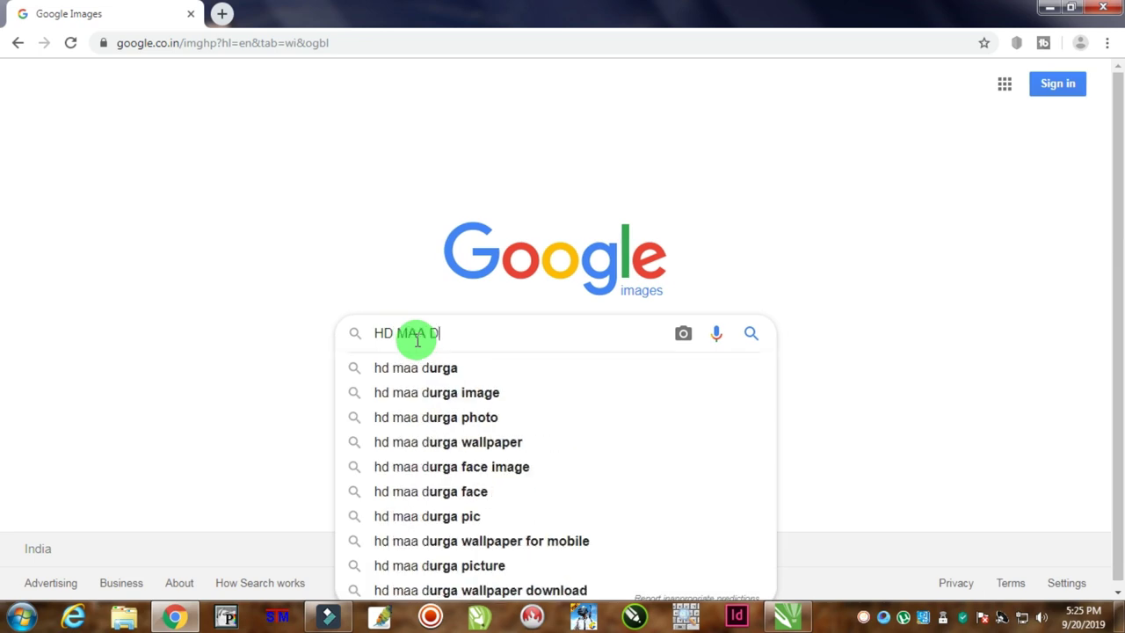
type("URGA FACE")
key("Return")
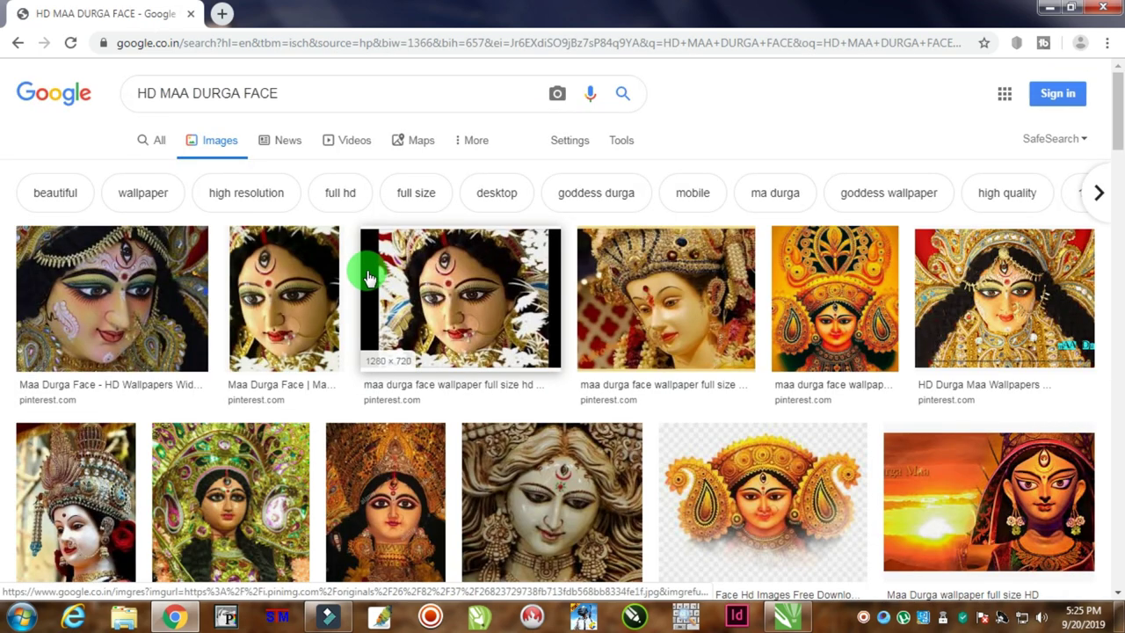
left_click(126, 299)
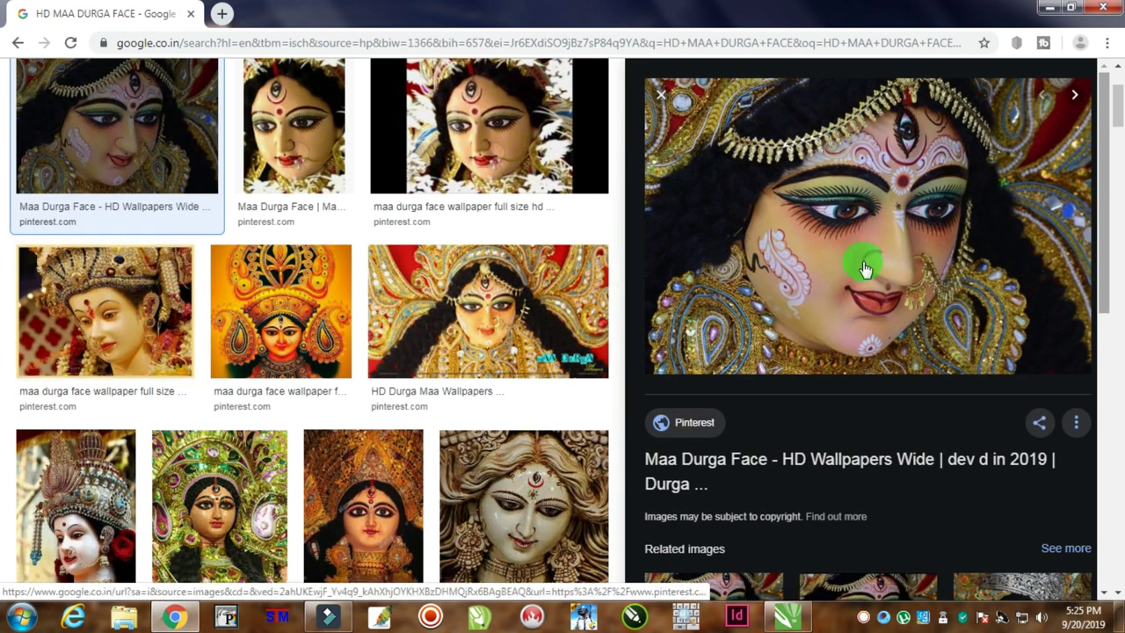
mouse_move(867, 226)
scroll(805, 246, "down", 2)
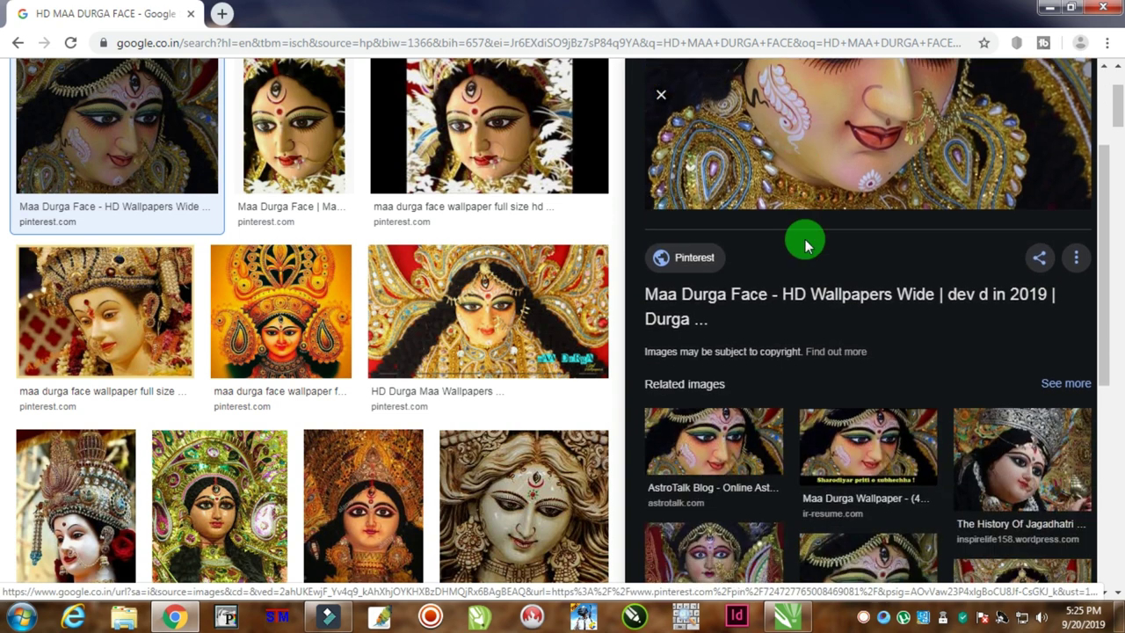
scroll(808, 247, "up", 1)
scroll(813, 247, "up", 1)
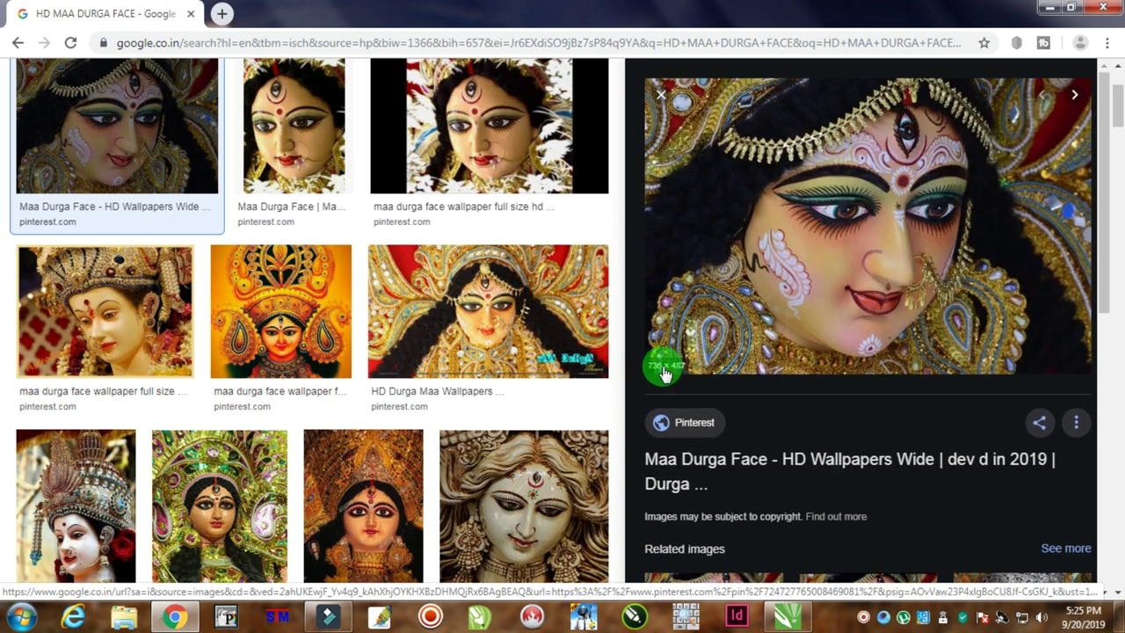
left_click(660, 93)
Step: Preview the third result and the barraques.cat Durga face, scrolling further down
left_click(532, 154)
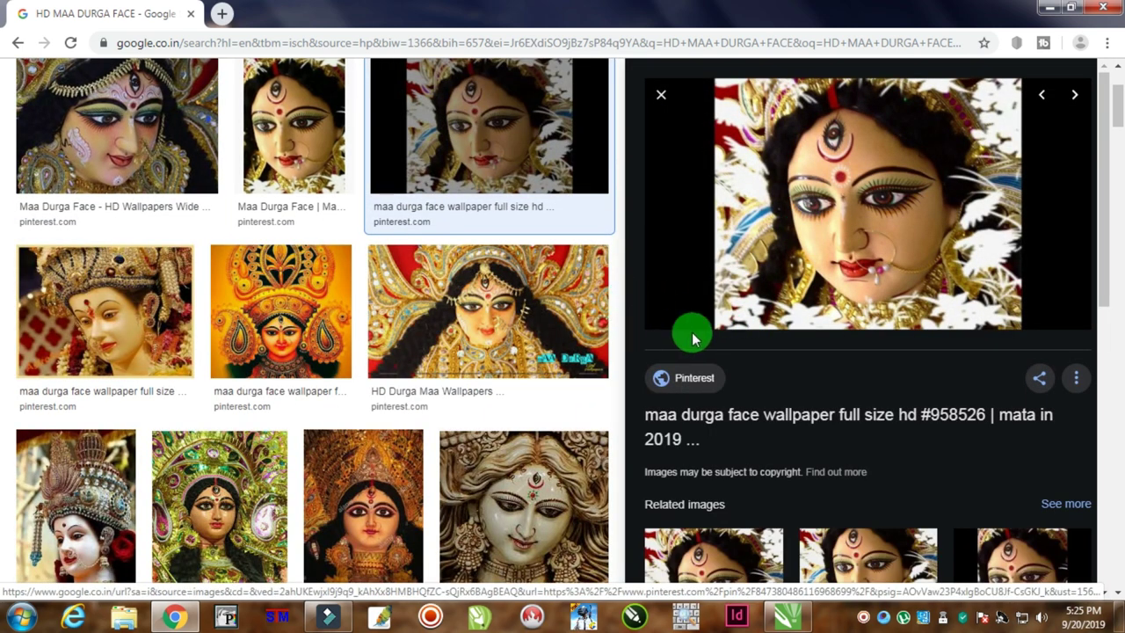
left_click(669, 99)
scroll(547, 319, "down", 1)
left_click(567, 222)
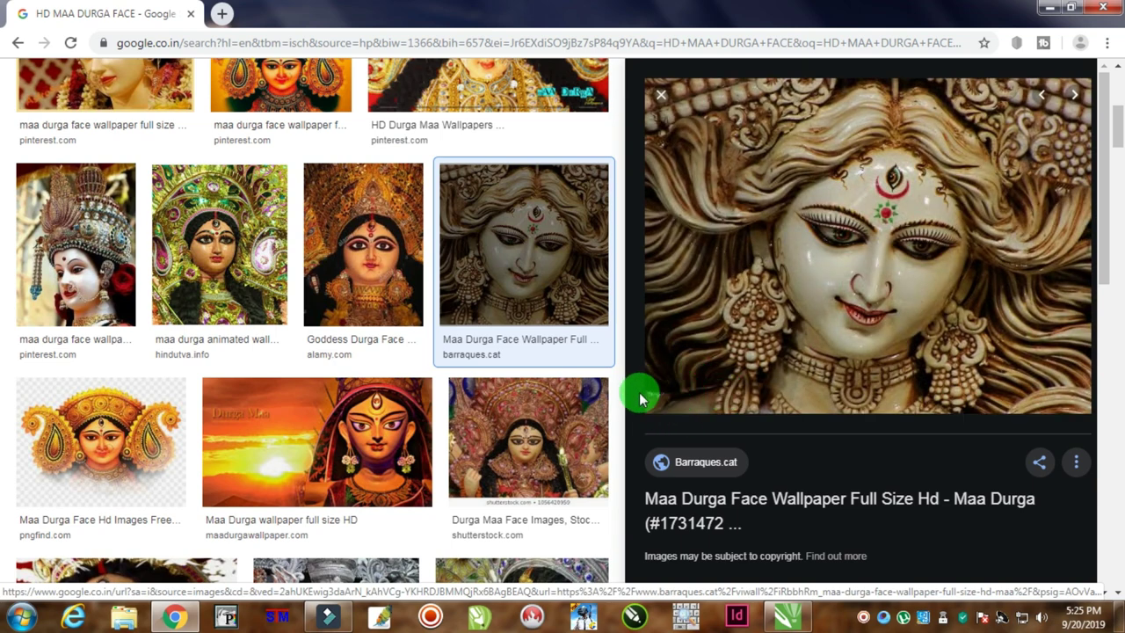
mouse_move(868, 246)
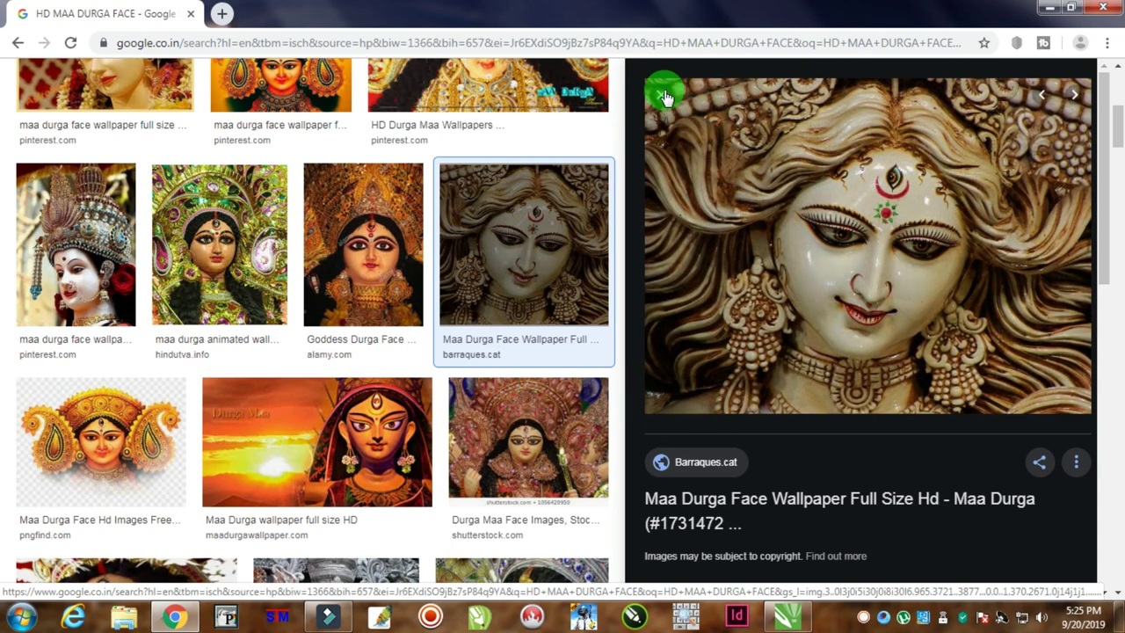
left_click(661, 94)
scroll(388, 307, "down", 2)
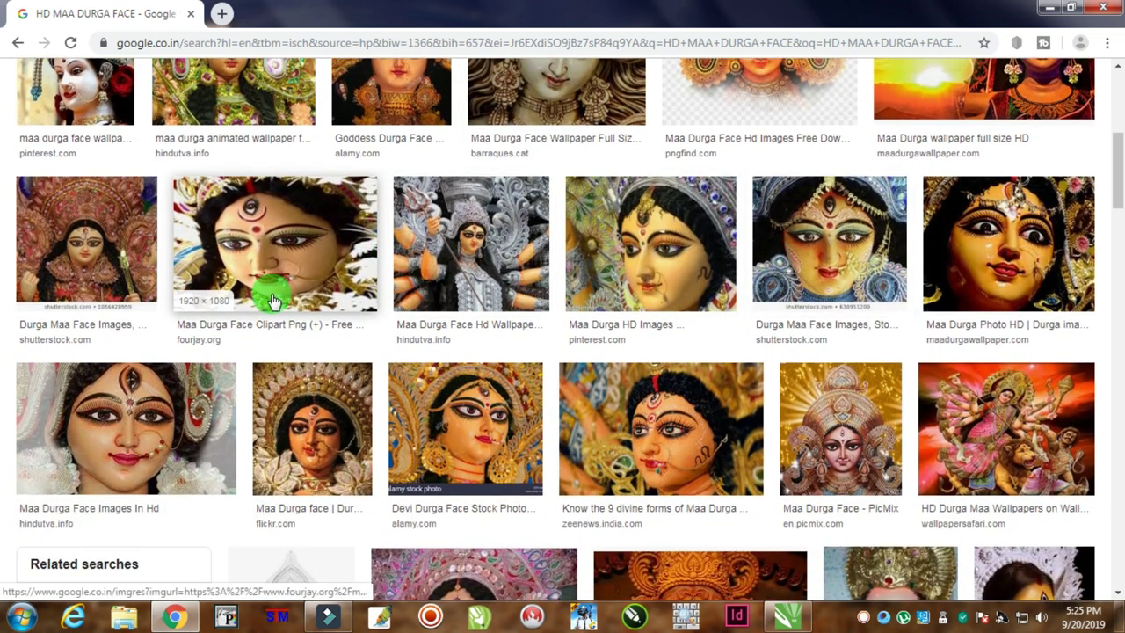
scroll(281, 293, "down", 1)
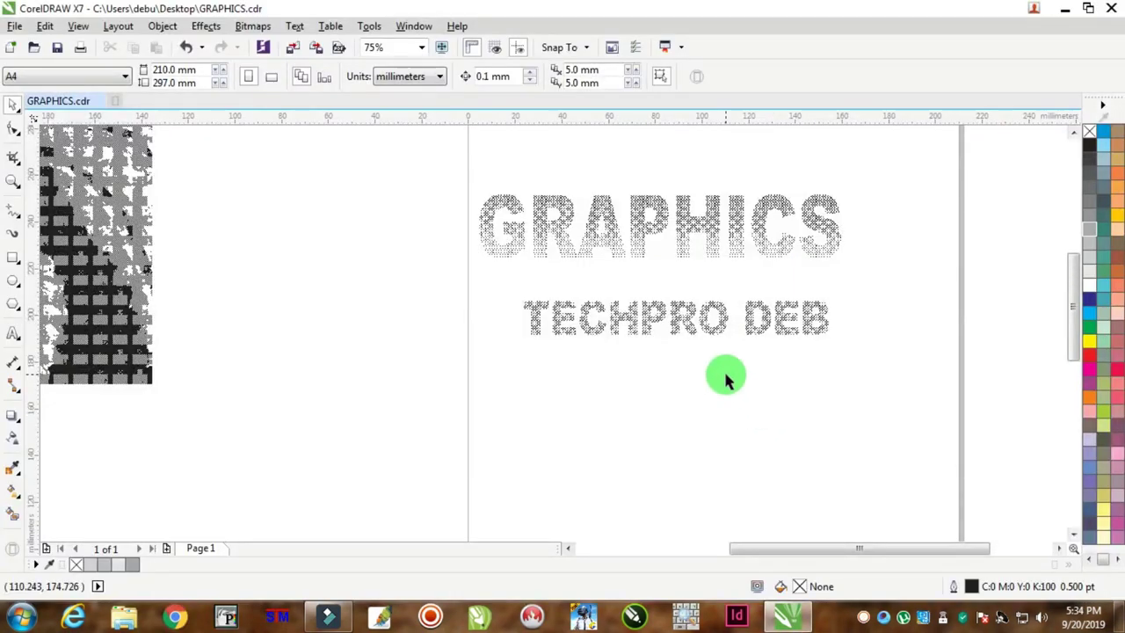
Step: Zoom over the halftone face and TECHPRO DEB lettering, then pick the Text tool
scroll(716, 316, "down", 4)
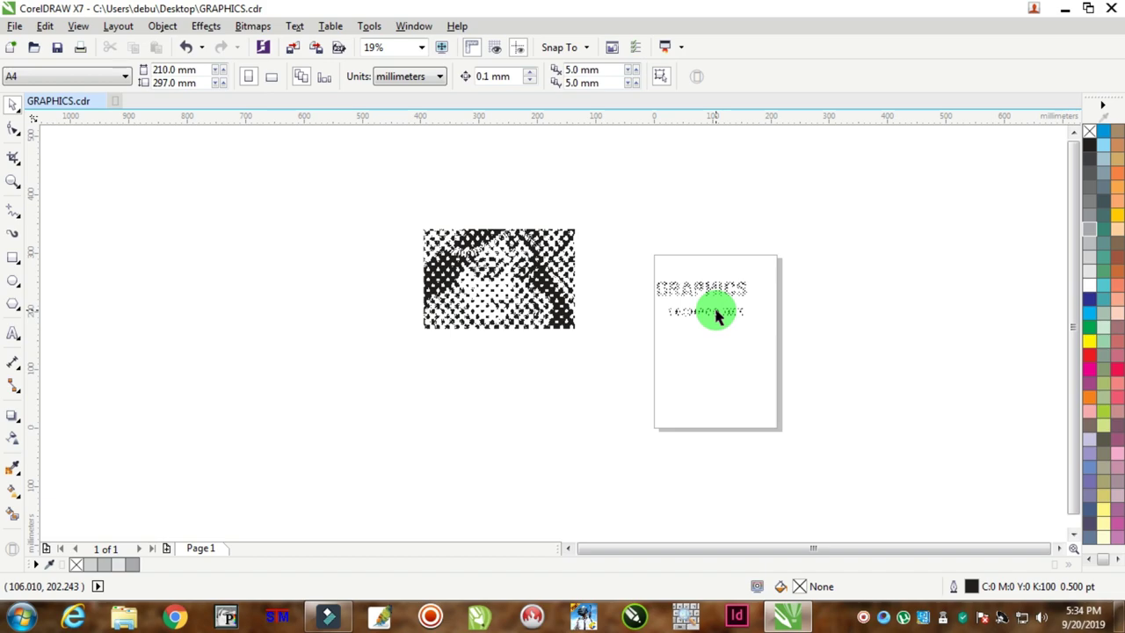
scroll(522, 319, "up", 5)
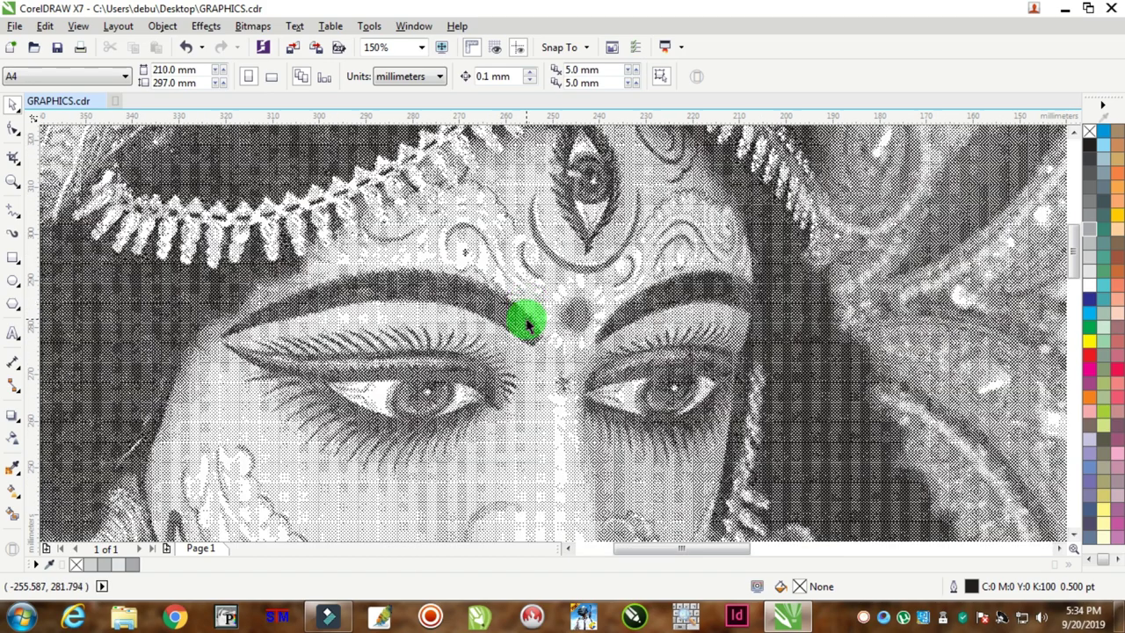
scroll(527, 323, "up", 3)
scroll(527, 321, "down", 3)
scroll(531, 317, "down", 5)
scroll(735, 377, "up", 4)
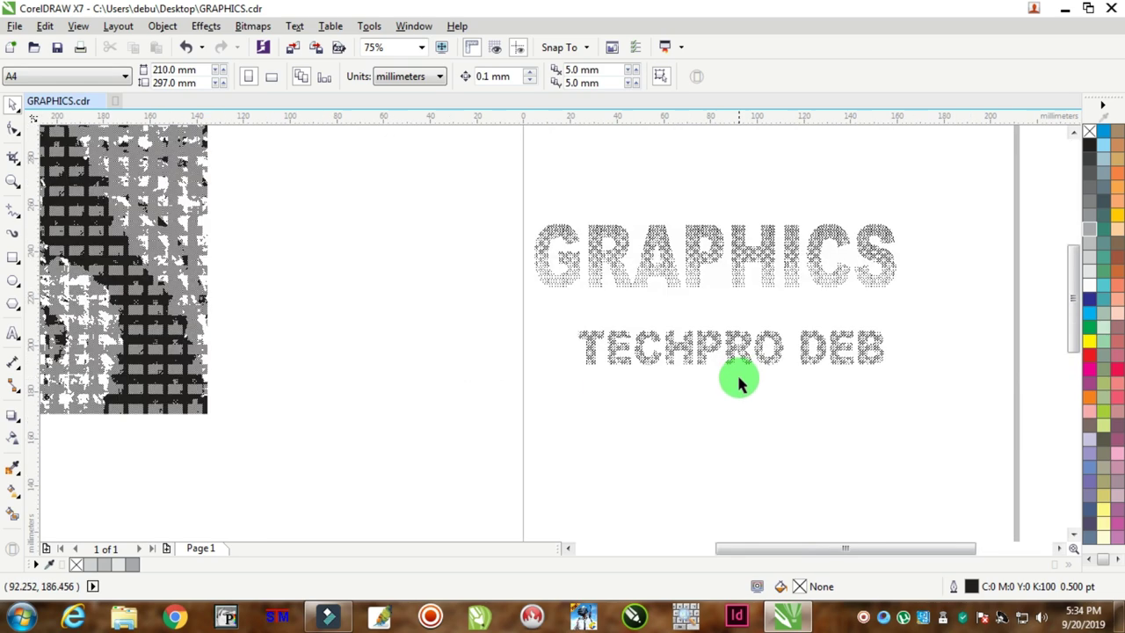
scroll(733, 380, "up", 2)
left_click(13, 333)
scroll(510, 409, "down", 4)
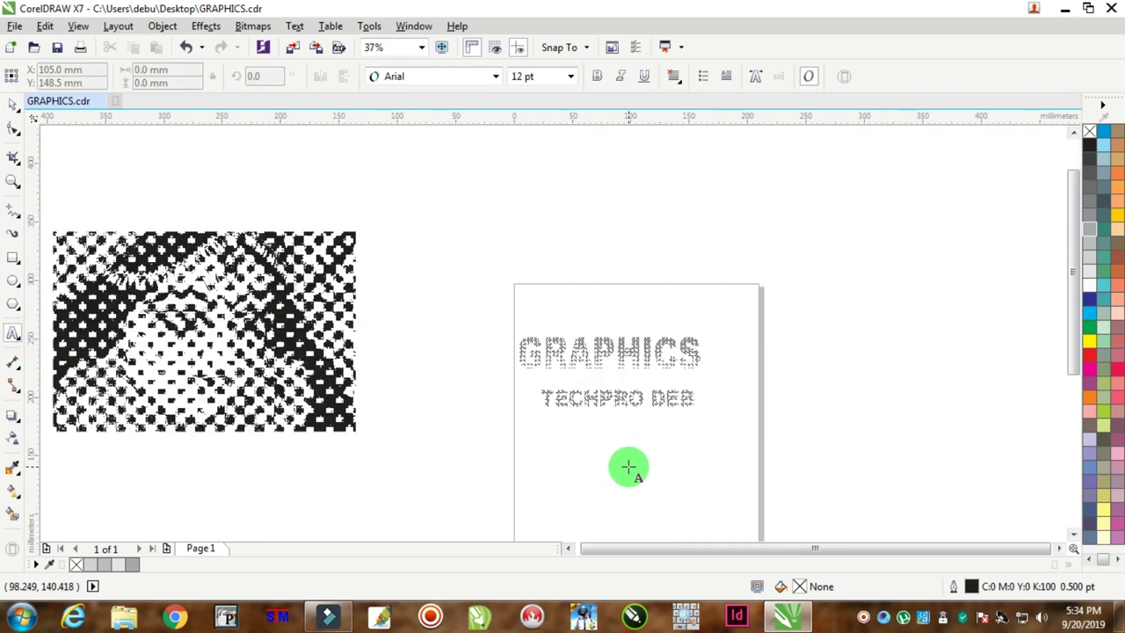
scroll(627, 465, "up", 4)
Step: Type GRAPHICS below TECHPRO DEB and scale it up to about 45 pt
left_click(555, 426)
type("GRAPHICS")
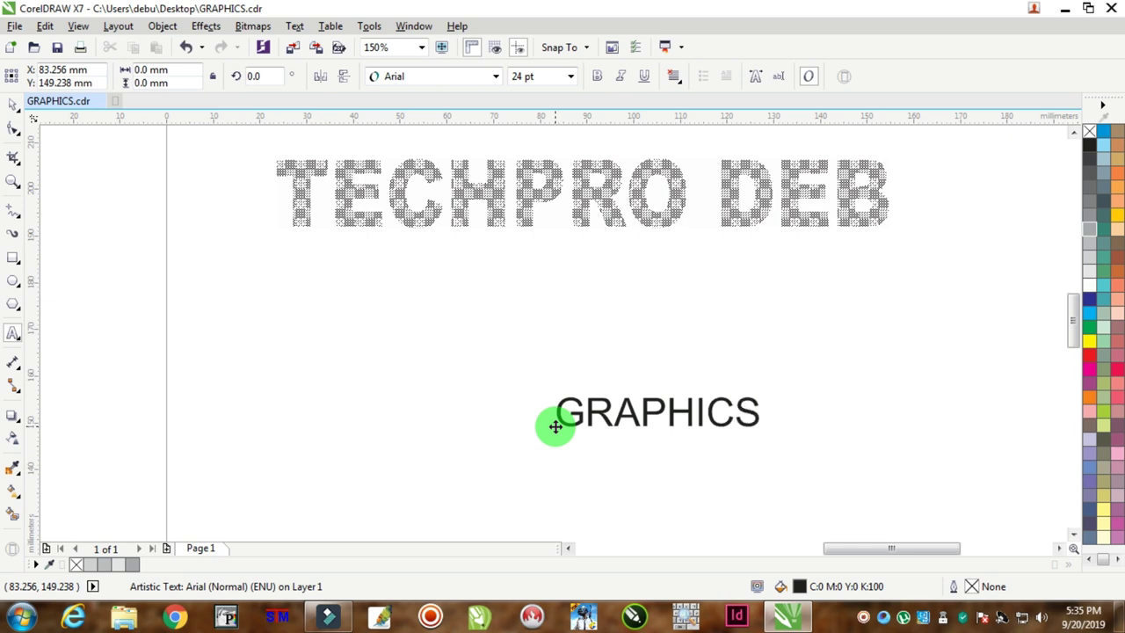
left_click(13, 113)
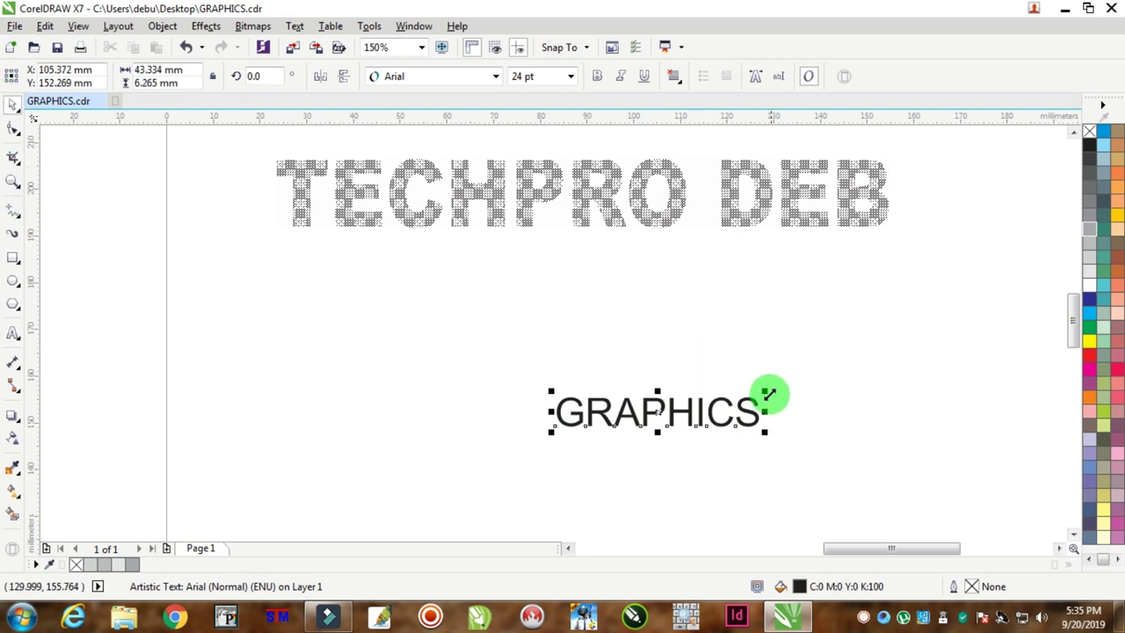
left_click_drag(765, 393, 855, 378)
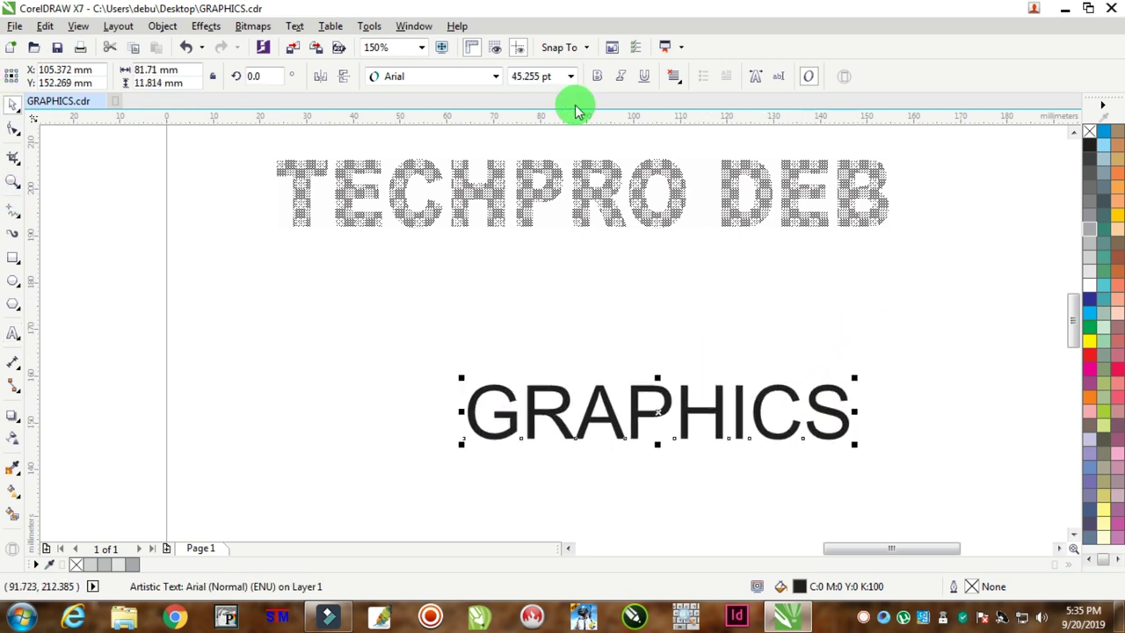
left_click(498, 79)
Step: Set GRAPHICS in Arial MT Black, scale it to about 68 pt and nudge it left
left_click(469, 118)
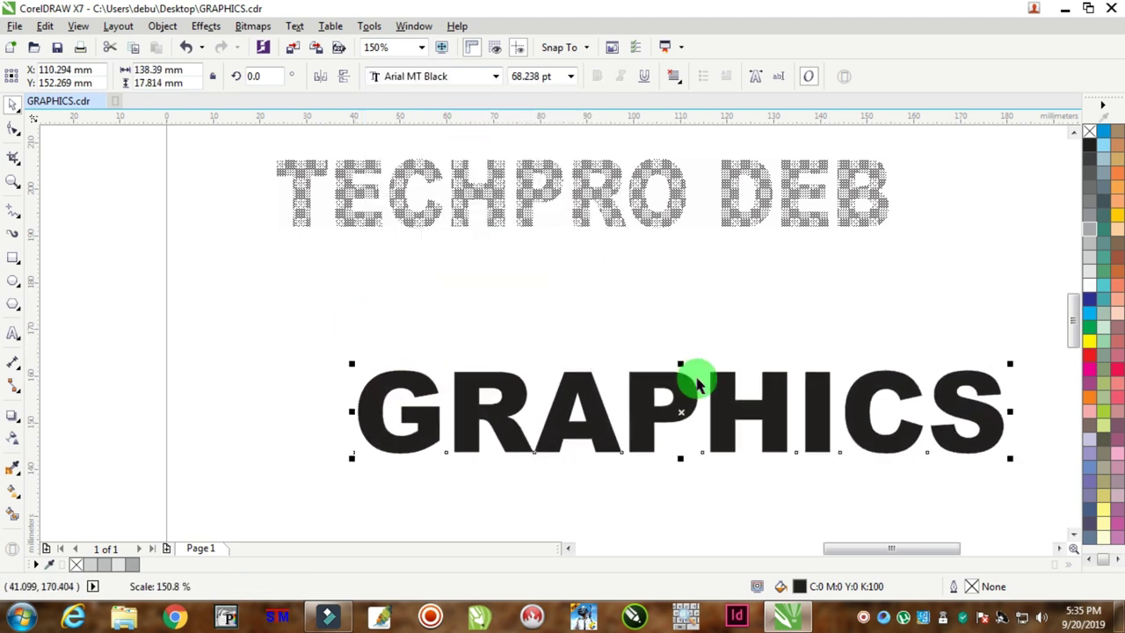
left_click_drag(464, 381, 695, 377)
scroll(628, 409, "up", 4)
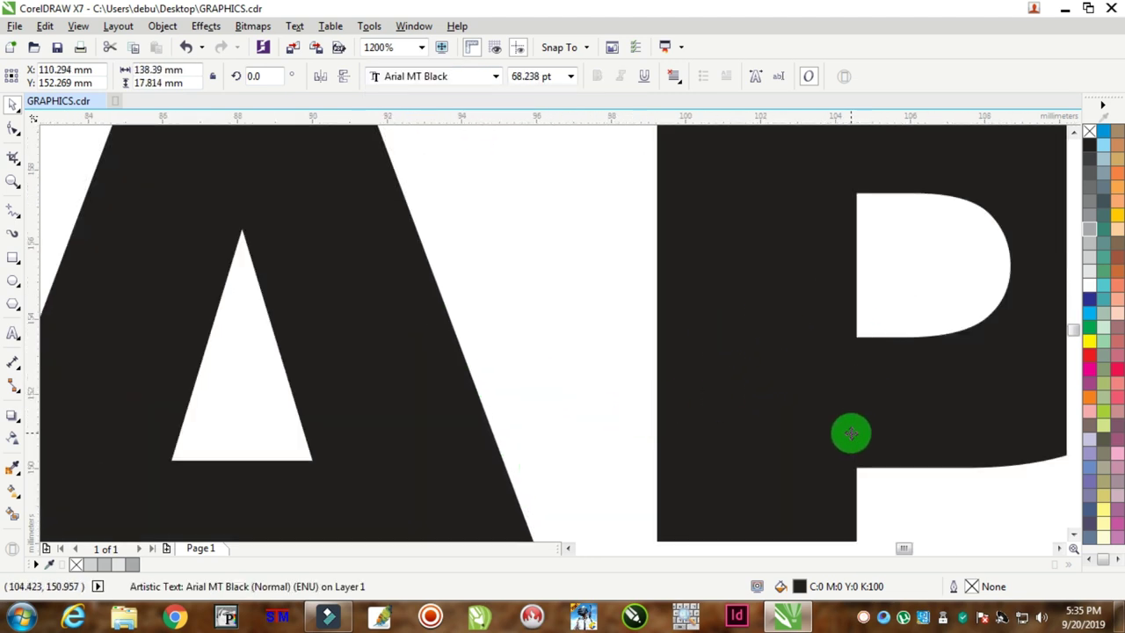
scroll(816, 343, "down", 1)
scroll(817, 349, "down", 1)
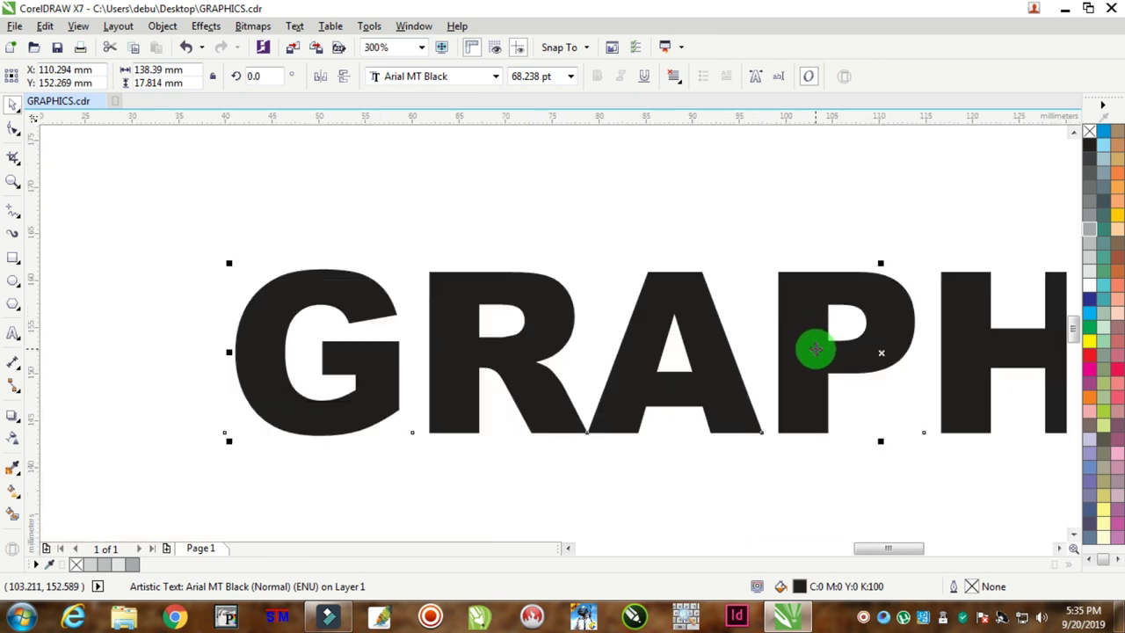
scroll(816, 349, "down", 2)
scroll(908, 352, "down", 1)
scroll(931, 337, "up", 1)
scroll(890, 344, "up", 1)
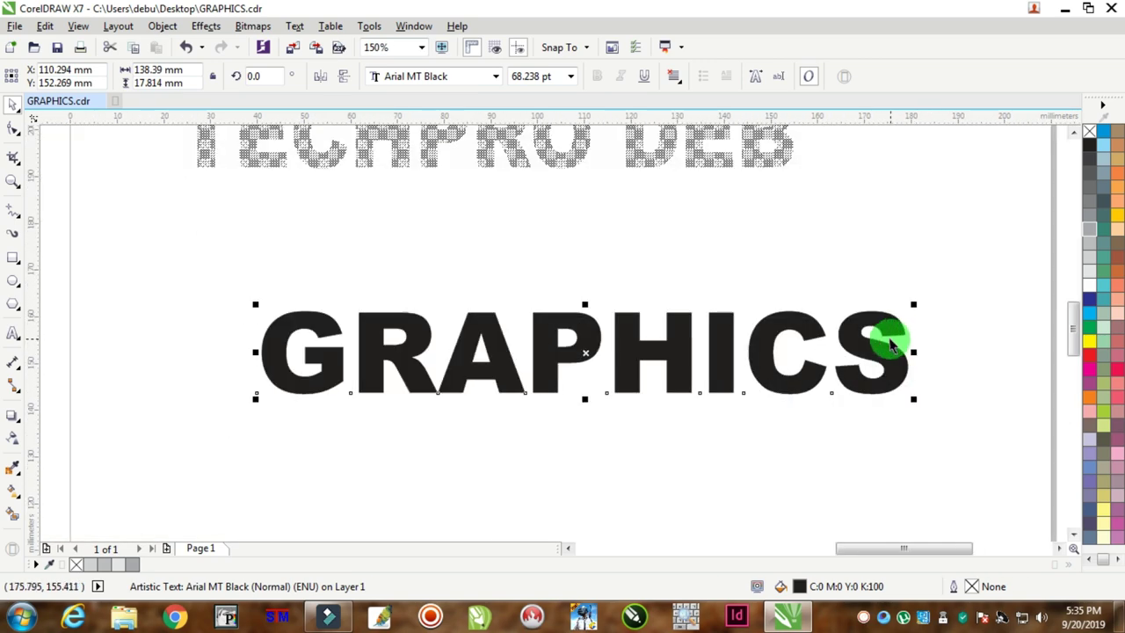
left_click_drag(890, 344, 848, 350)
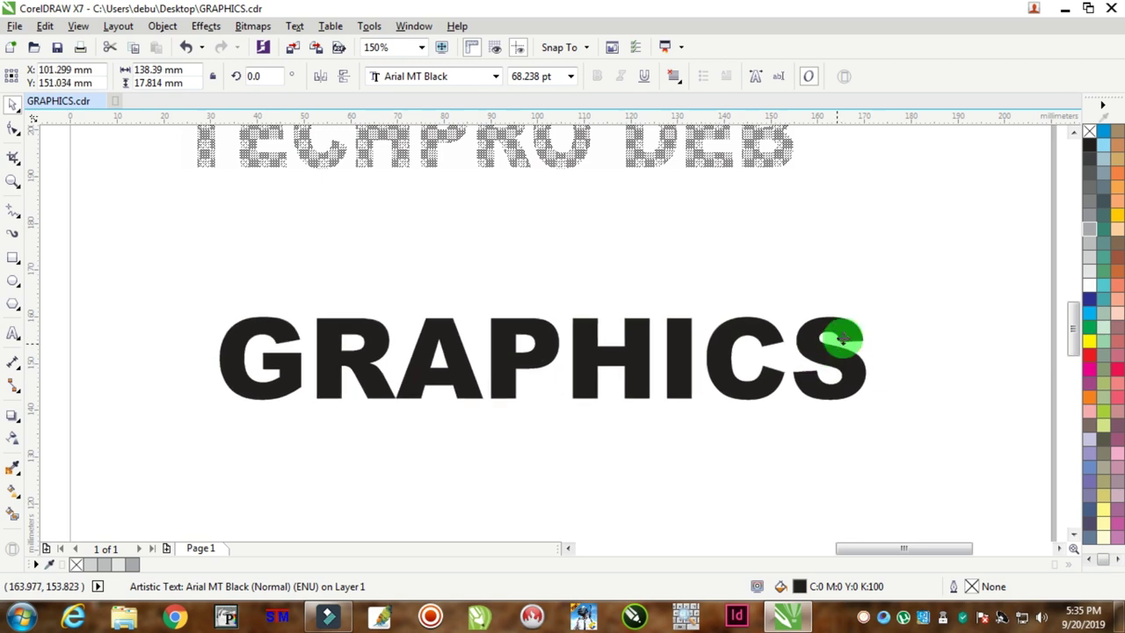
Step: Fill GRAPHICS with 30% black and drop a duplicate directly beneath it
left_click(1090, 260)
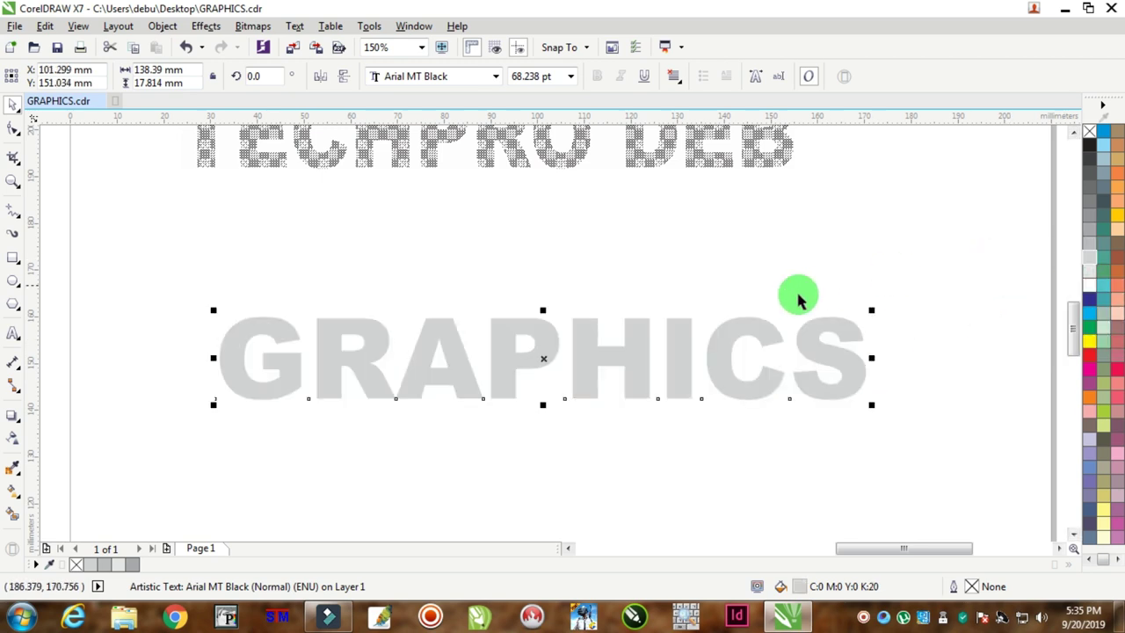
left_click(1090, 247)
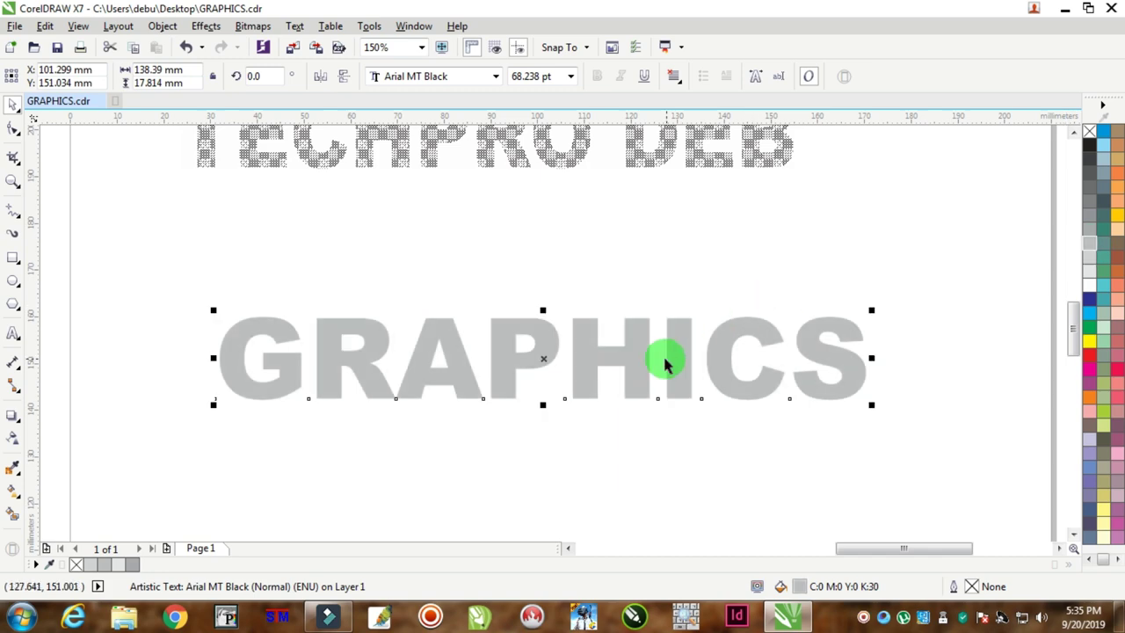
scroll(665, 364, "up", 1)
scroll(647, 344, "down", 3)
scroll(640, 364, "up", 2)
mouse_move(638, 347)
left_mouse_down()
mouse_move(633, 263)
mouse_move(610, 394)
mouse_move(630, 394)
mouse_move(621, 391)
left_mouse_up()
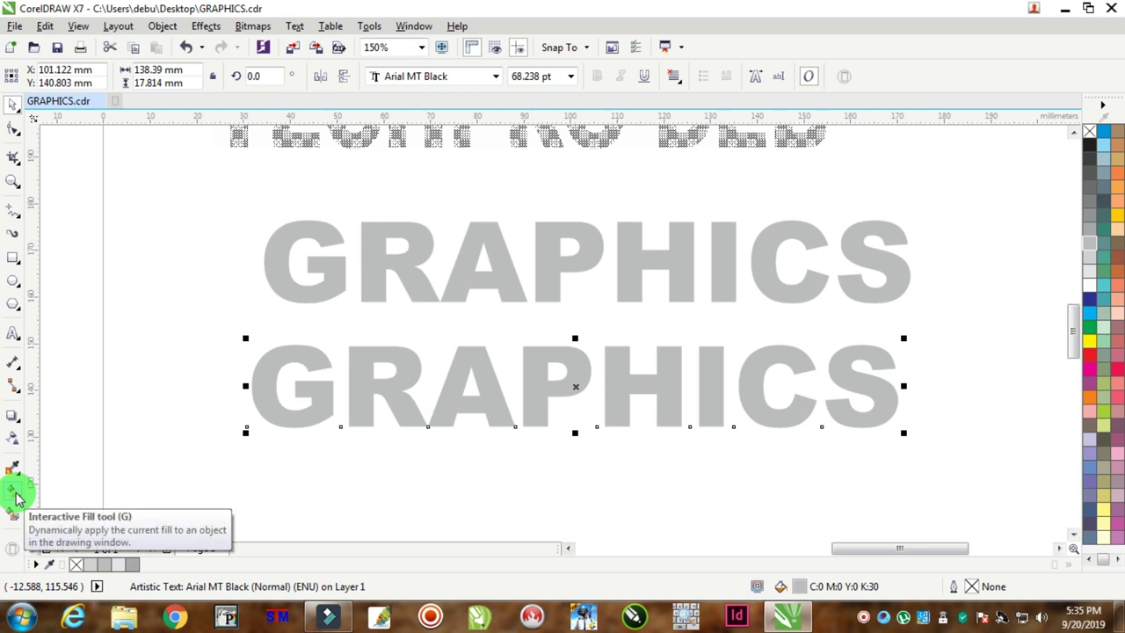
Step: Drag a vertical fountain fill down the lower GRAPHICS with a 50% black top colour
left_click(16, 499)
left_click_drag(551, 352, 546, 422)
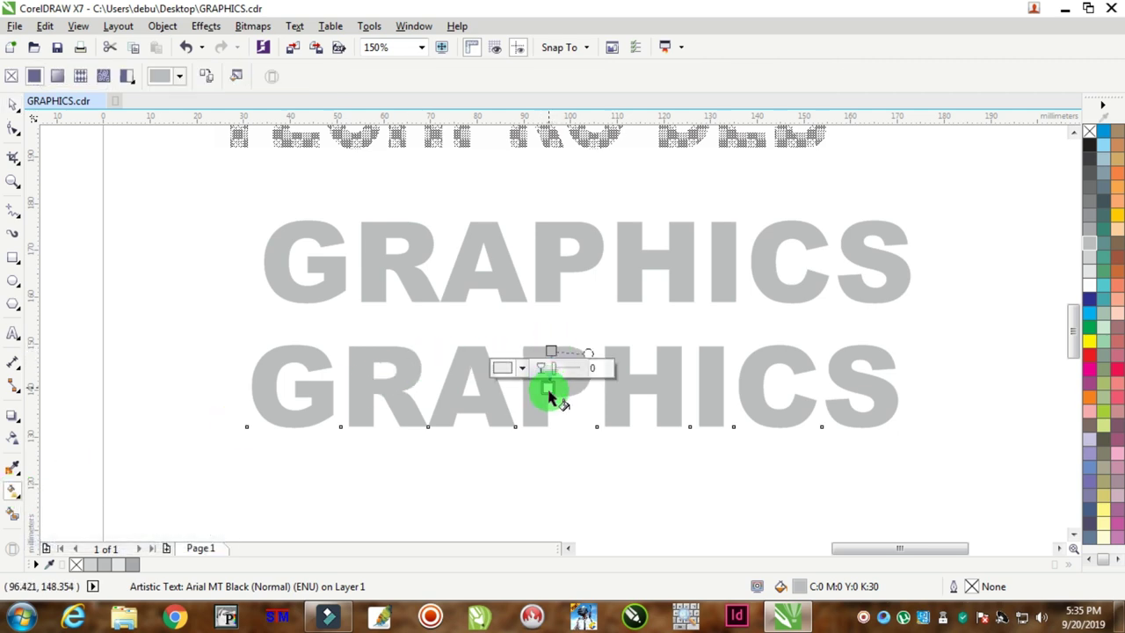
scroll(548, 419, "up", 2)
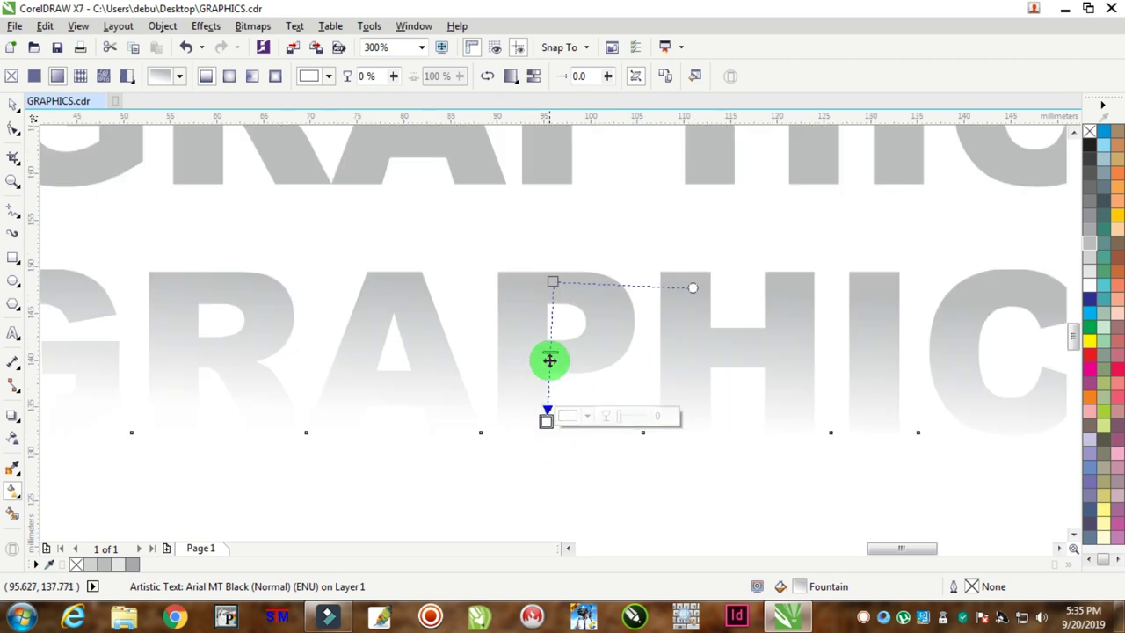
left_click(553, 283)
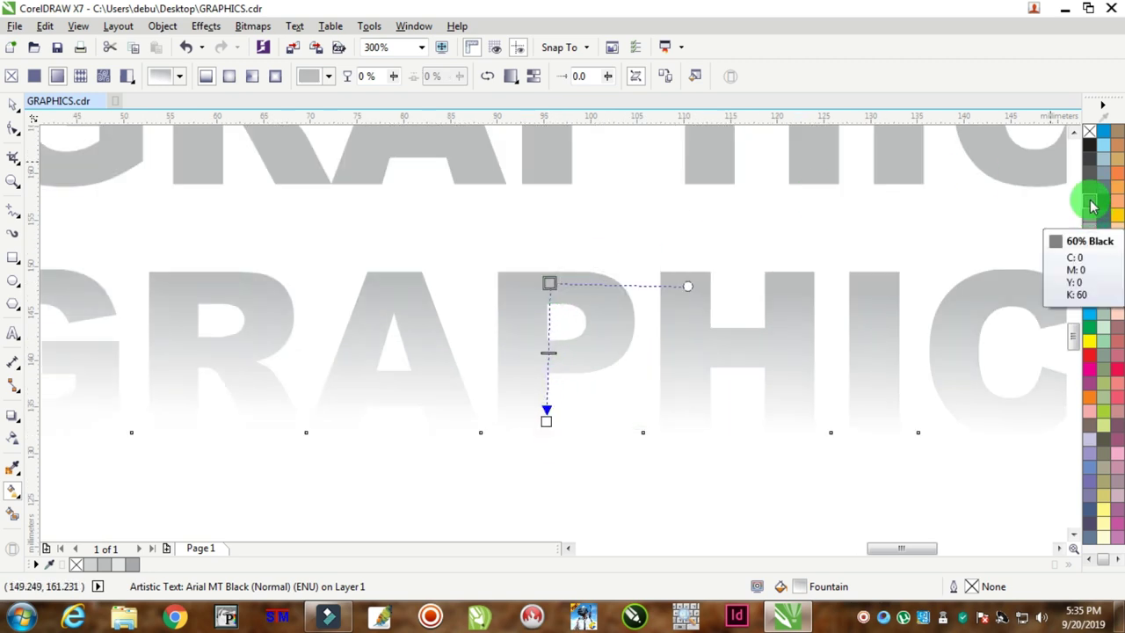
left_click(1092, 206)
left_click(1094, 217)
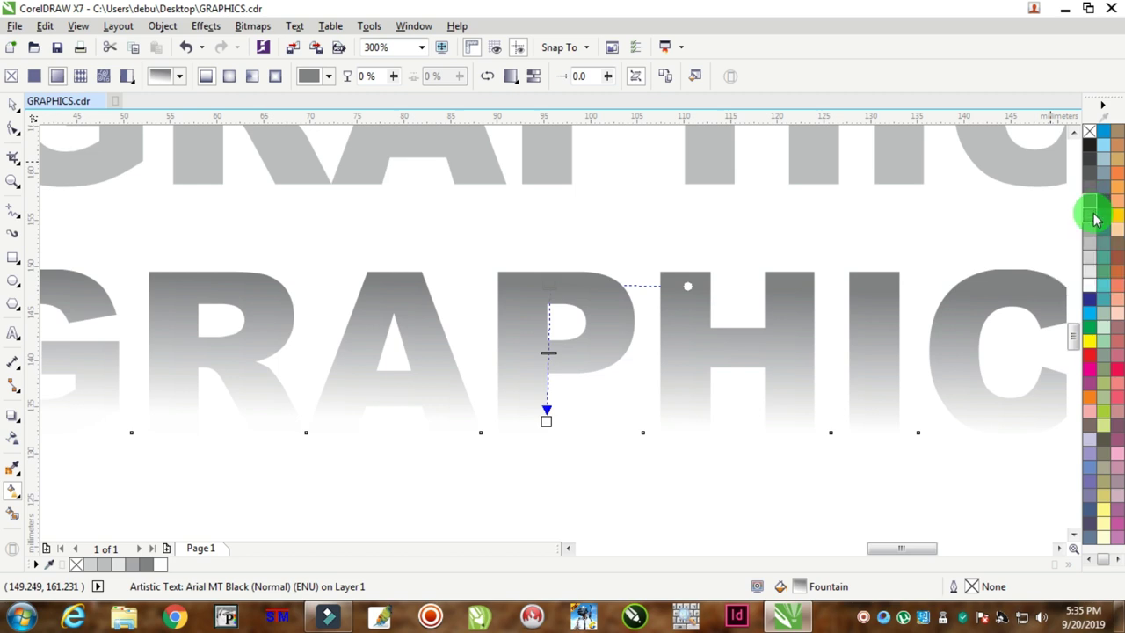
Step: Extend the gradient to the letters' bottom and give it a near-white end colour
left_click_drag(546, 421, 549, 433)
left_click(1105, 271)
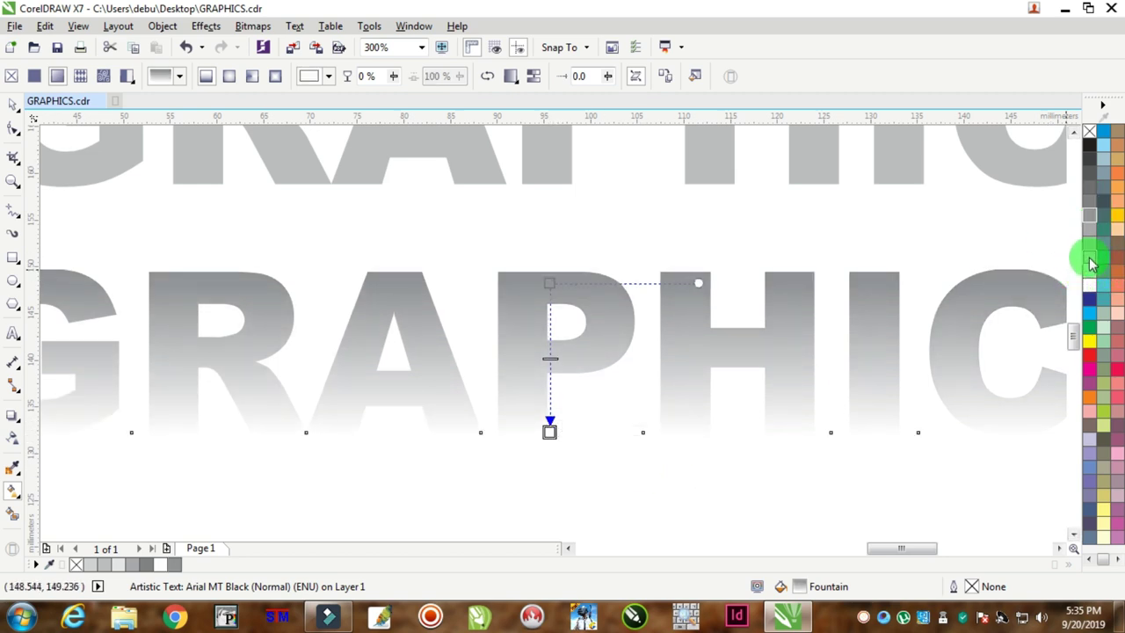
left_click(1091, 279)
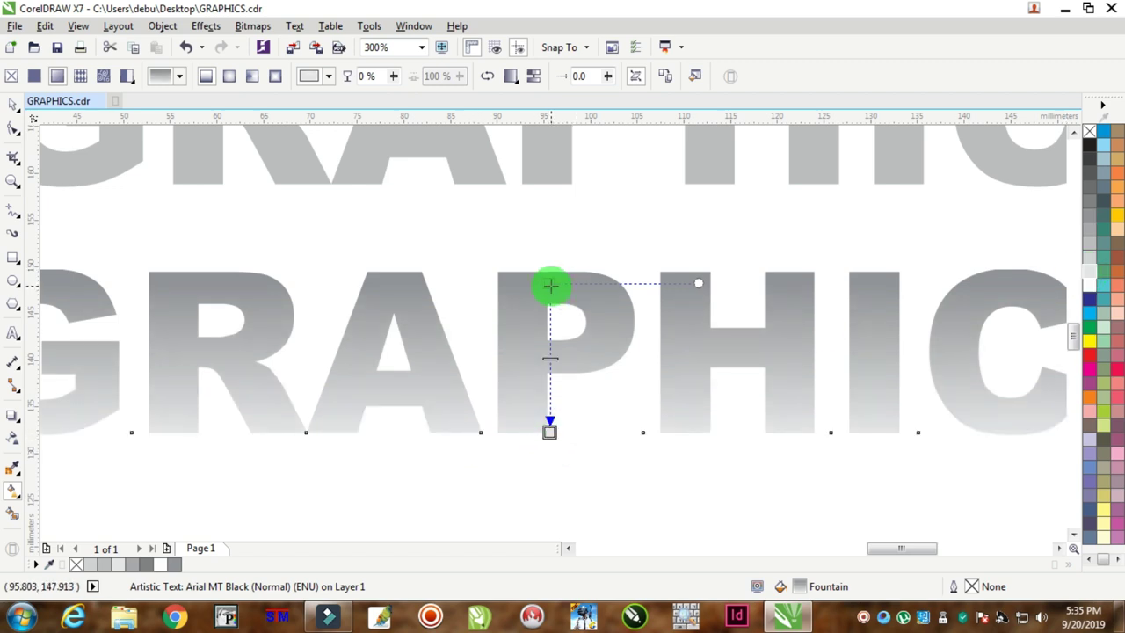
scroll(548, 296, "down", 2)
scroll(554, 281, "down", 2)
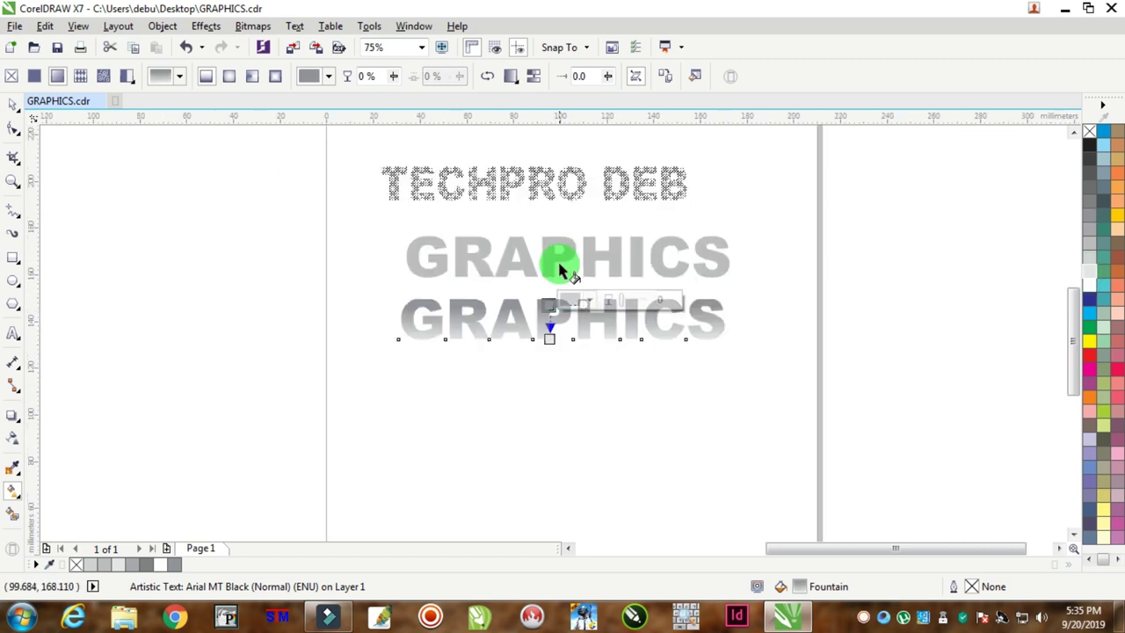
scroll(562, 269, "up", 2)
left_click(12, 103)
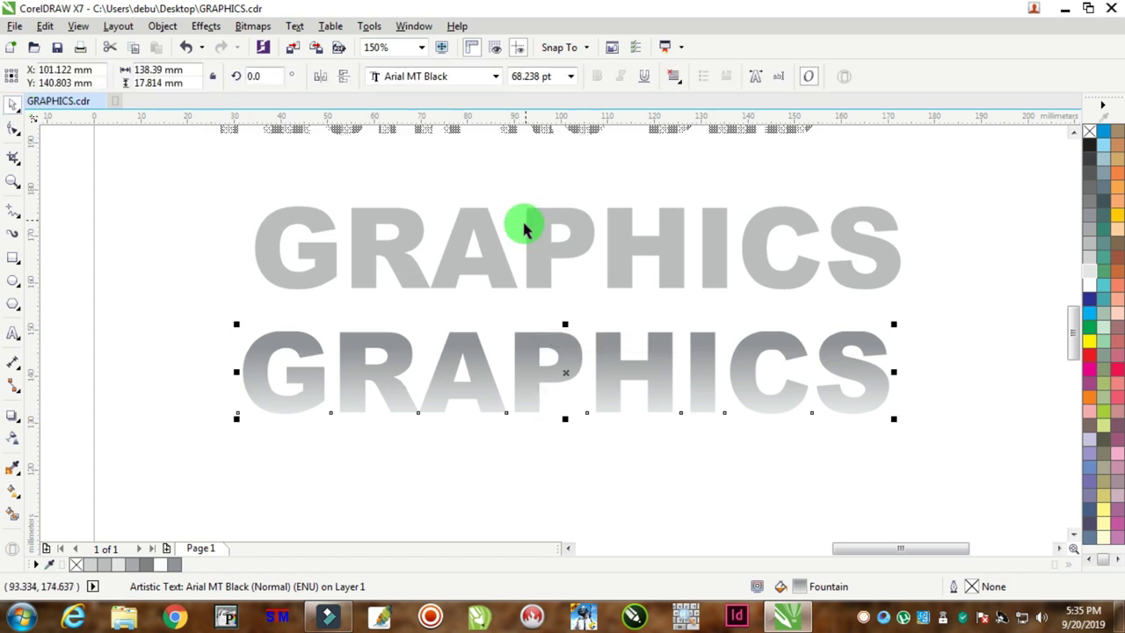
left_click(580, 226)
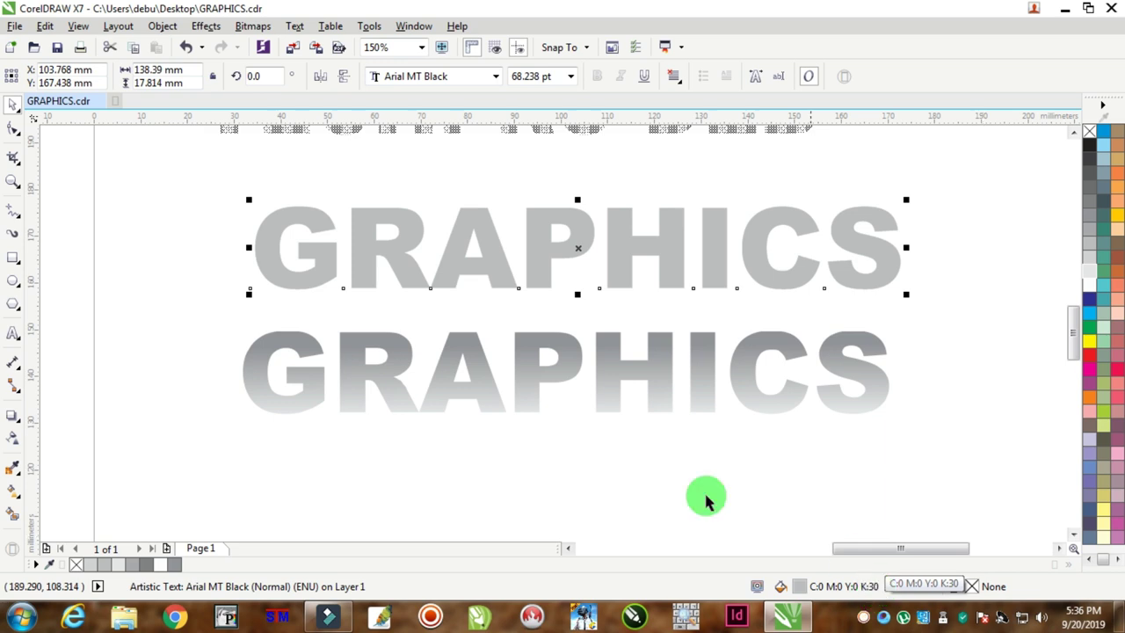
Step: Export the upper grey GRAPHICS text as GRAPHIC1.jpg on the Desktop
left_click(556, 343)
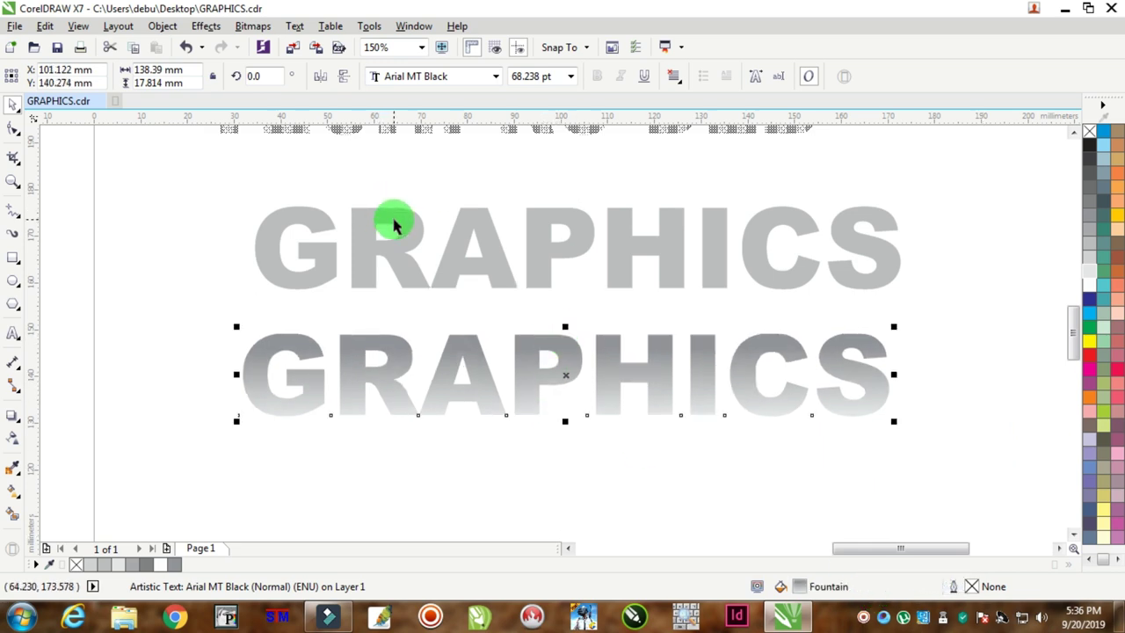
left_click(397, 211)
left_click(15, 26)
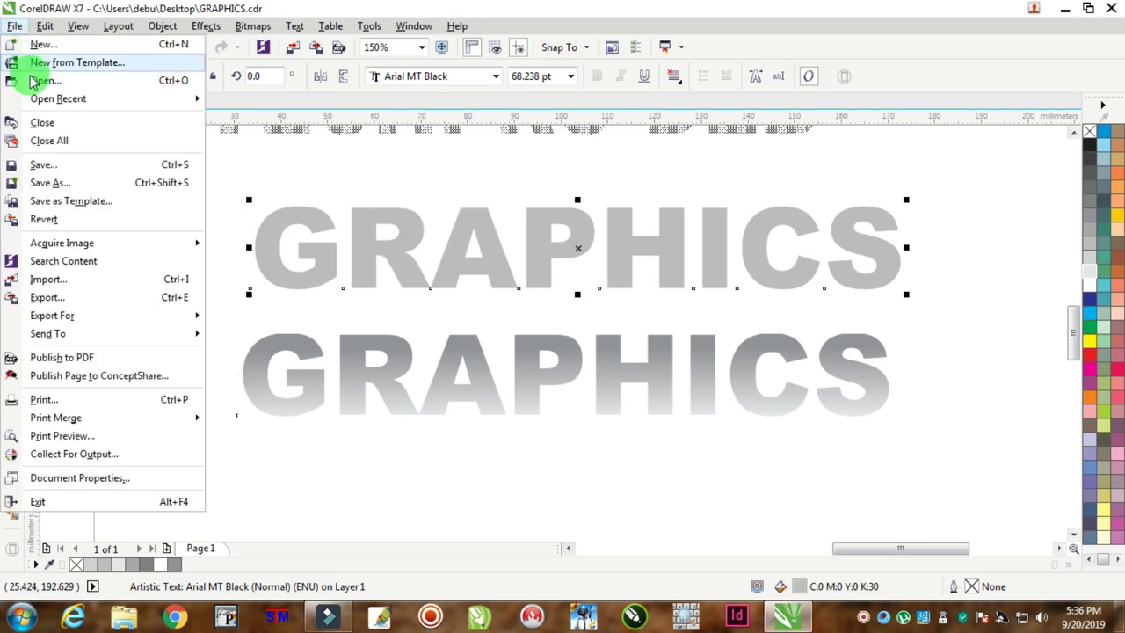
left_click(46, 297)
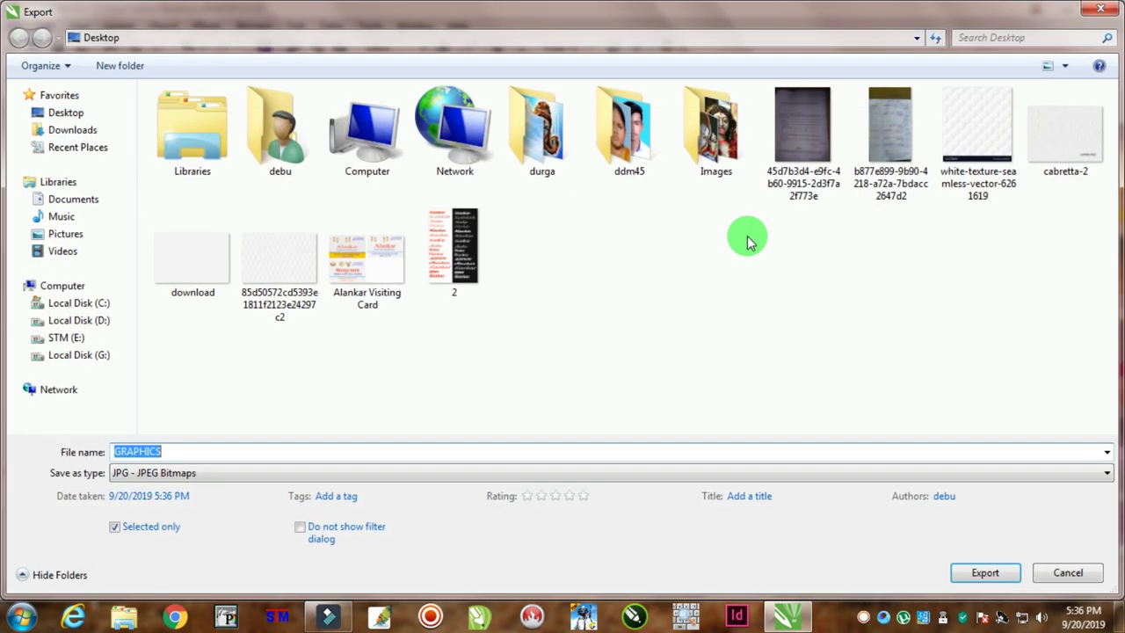
type("GRAP")
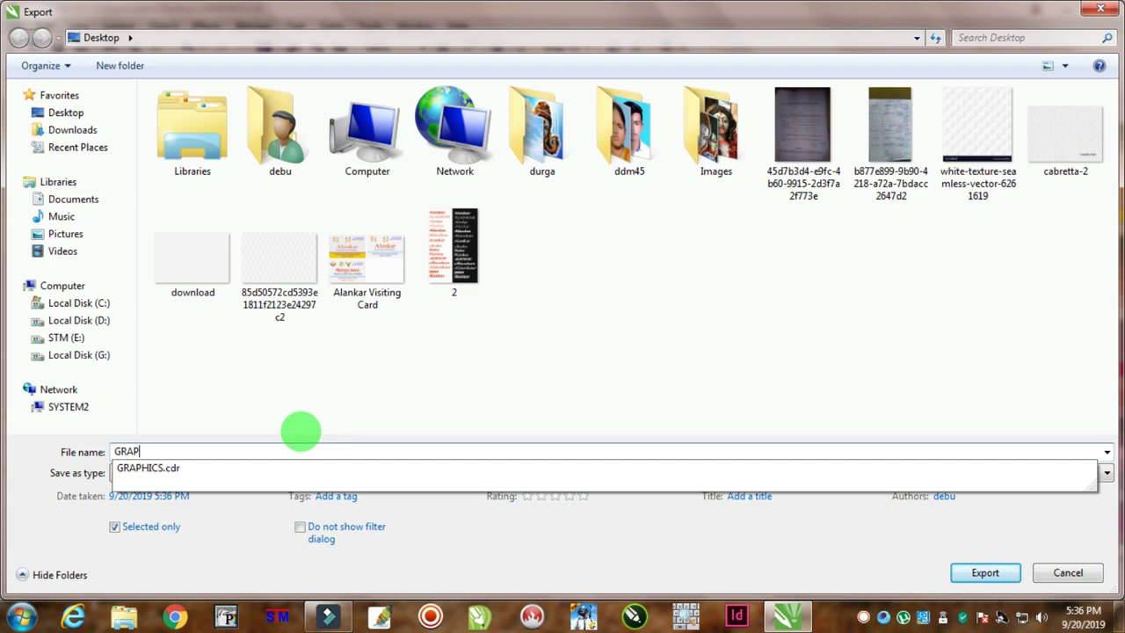
type("HIC1")
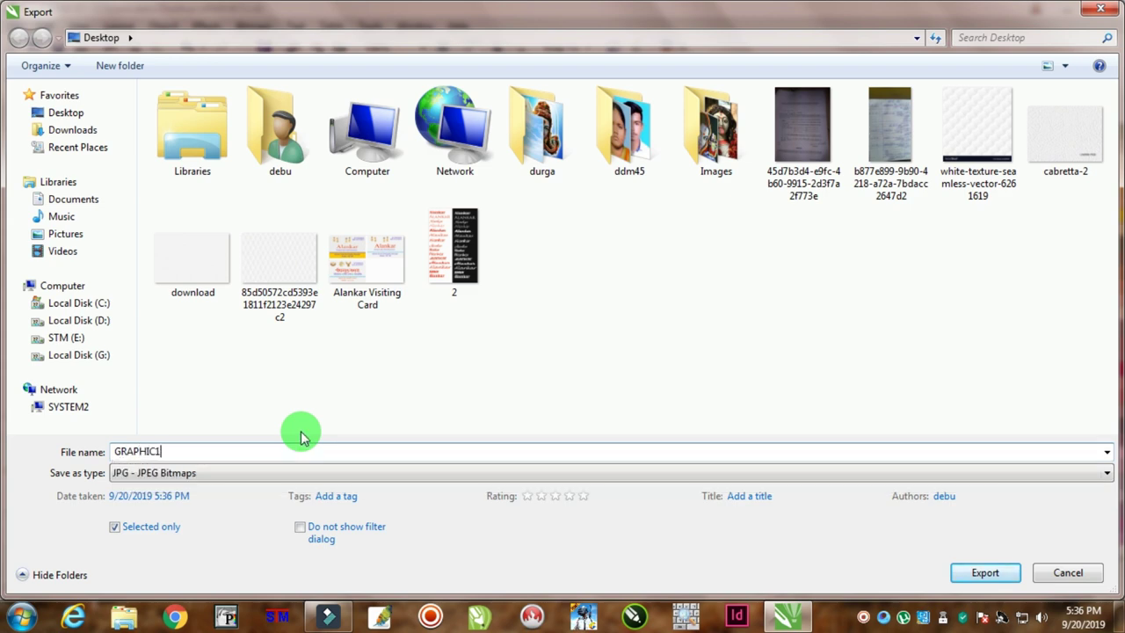
left_click(985, 572)
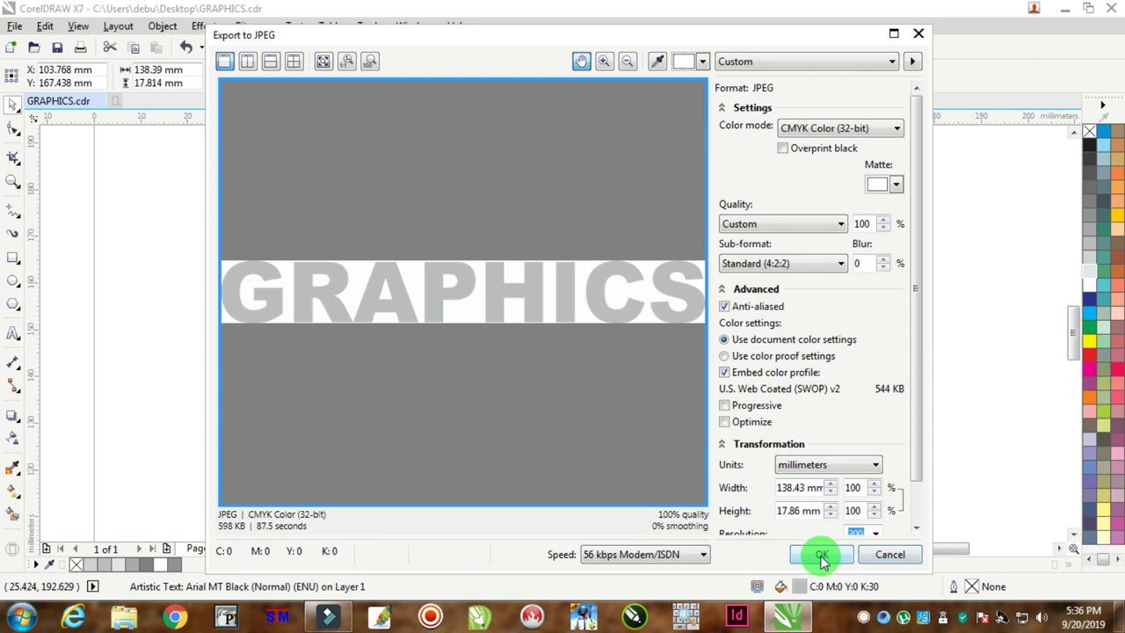
left_click(822, 556)
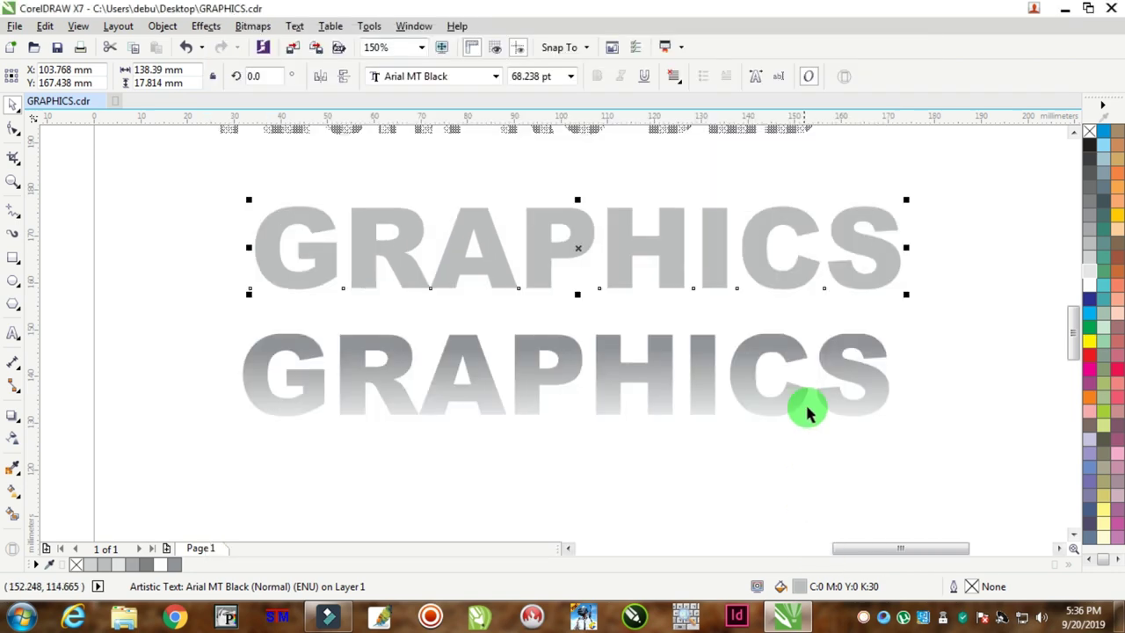
Step: Export the lower gradient GRAPHICS text as GRAPHIC2.jpg
left_click(15, 26)
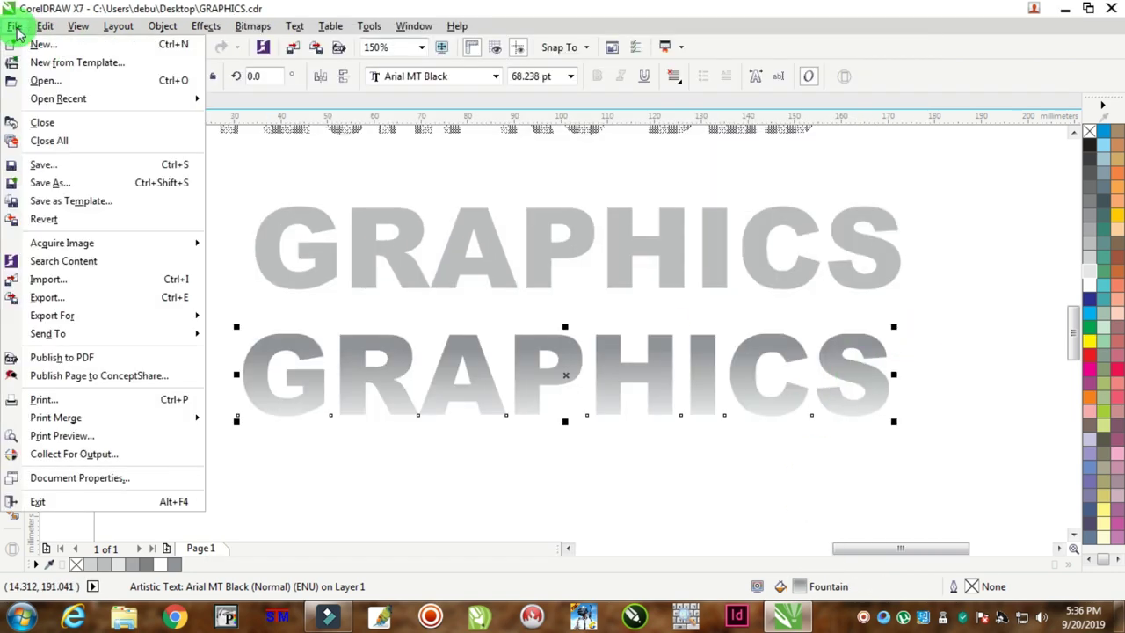
left_click(46, 298)
type("GRAPHIC")
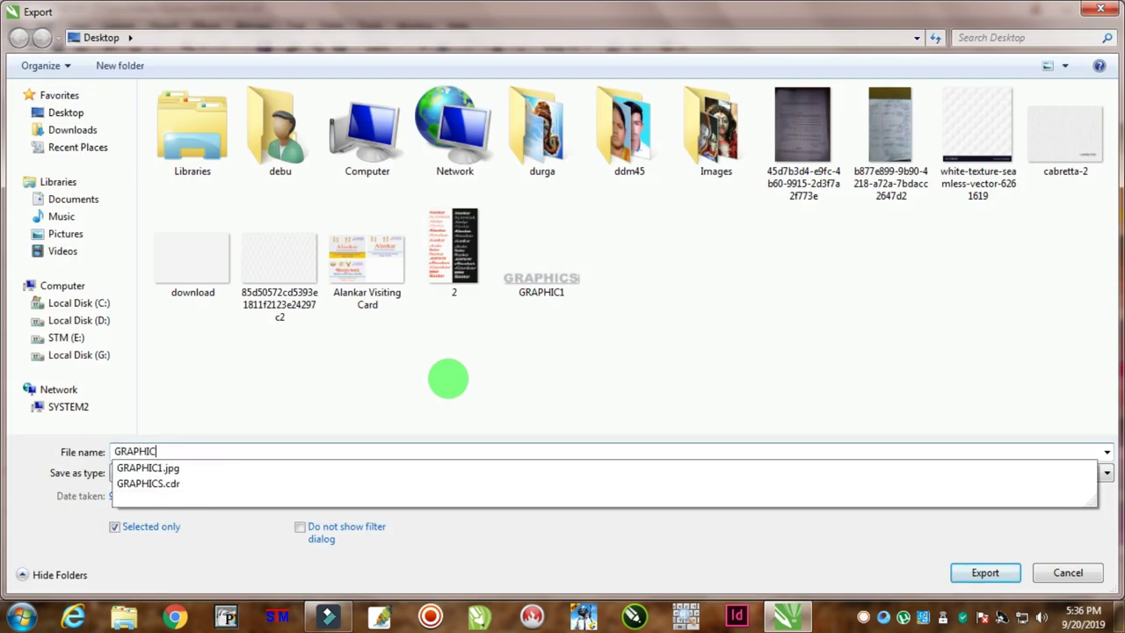
type("2")
key("Return")
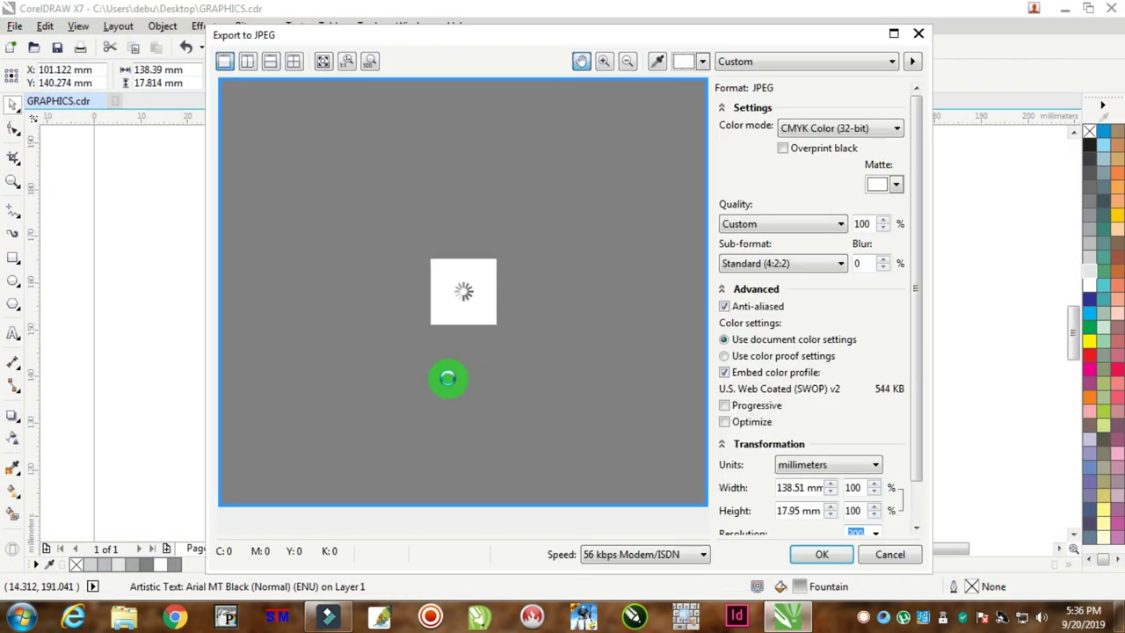
left_click(826, 552)
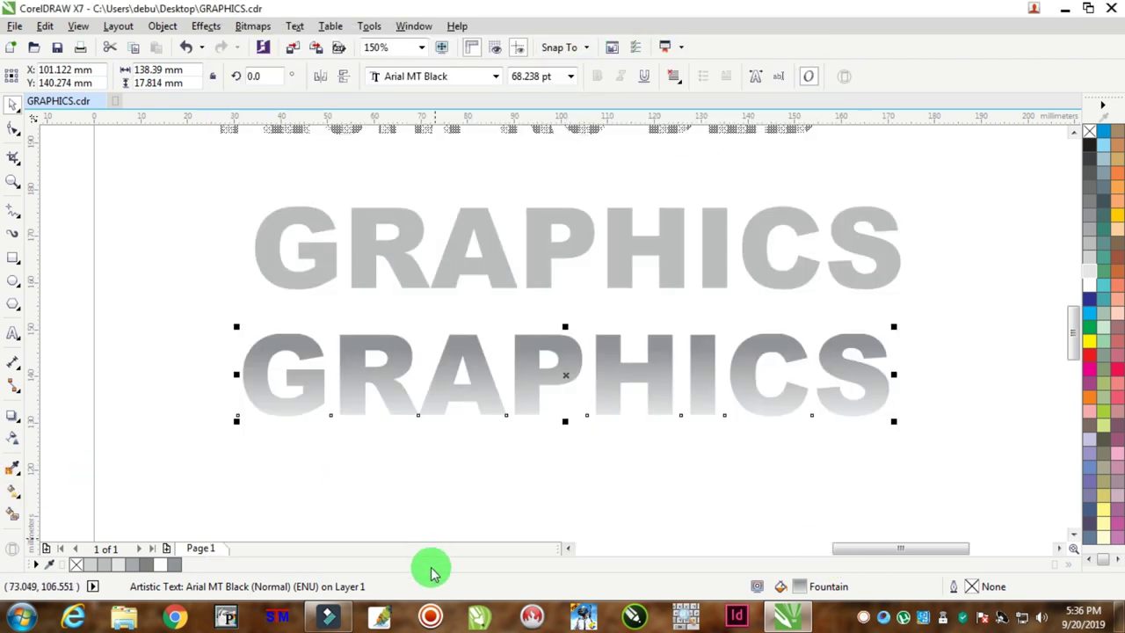
Step: Launch Photoshop CS and open GRAPHIC1.jpg from the Desktop
left_click(383, 621)
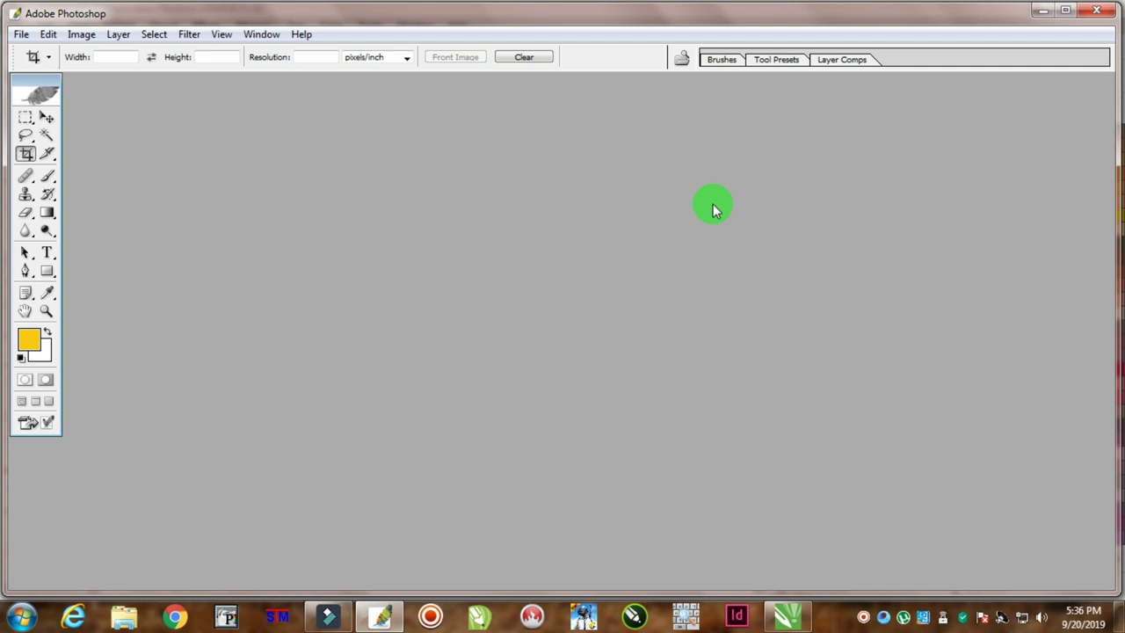
double_click(712, 208)
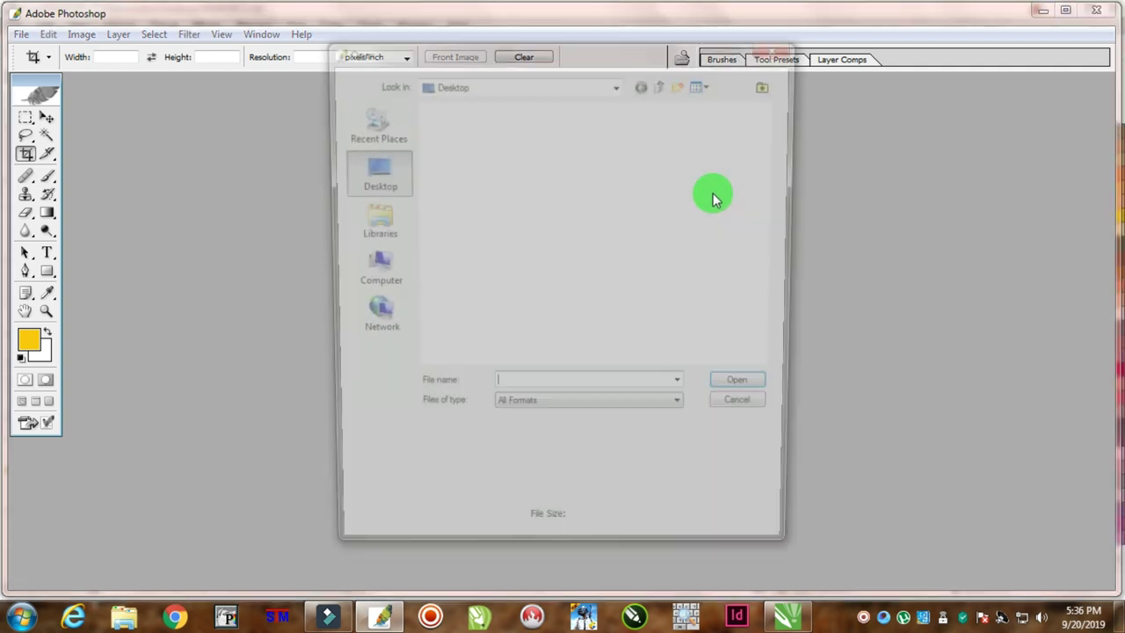
double_click(481, 158)
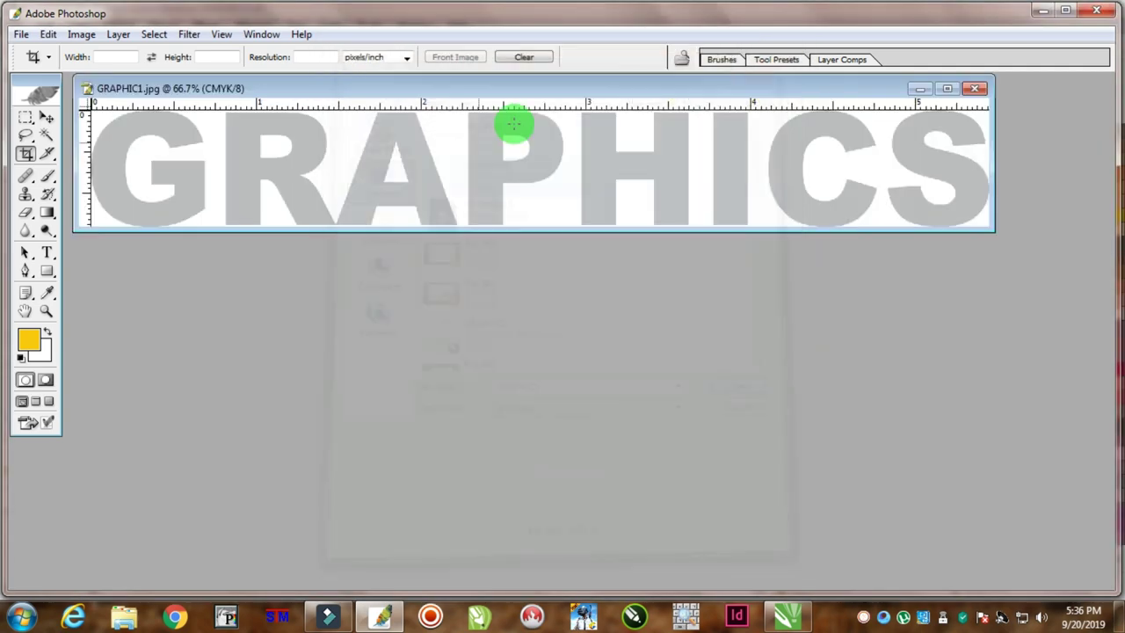
left_click_drag(589, 163, 576, 184)
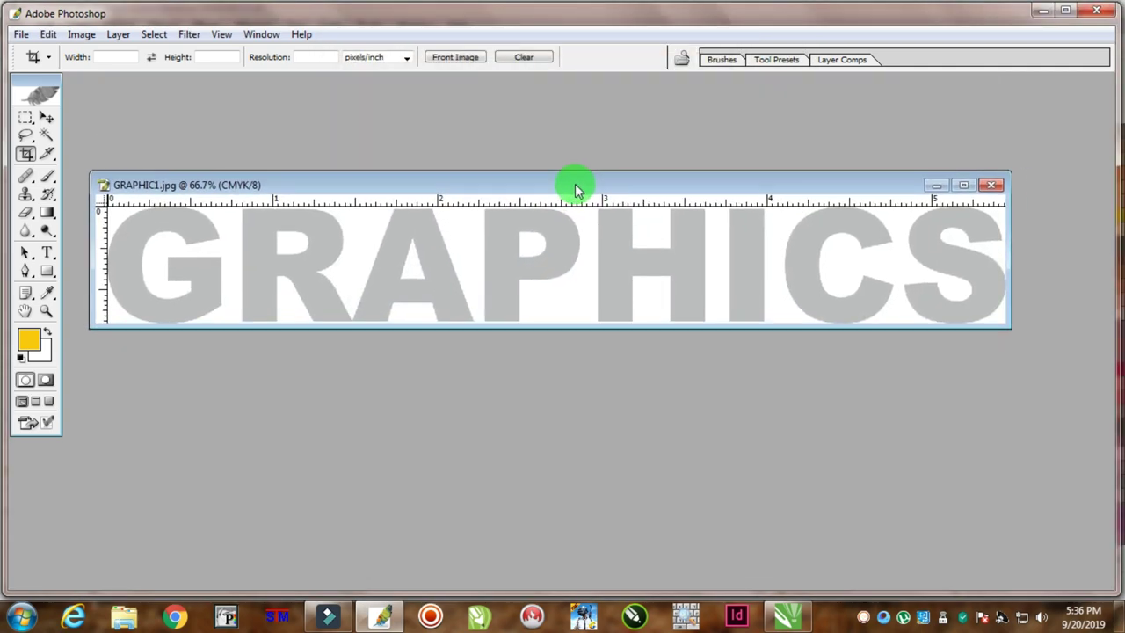
left_click(75, 38)
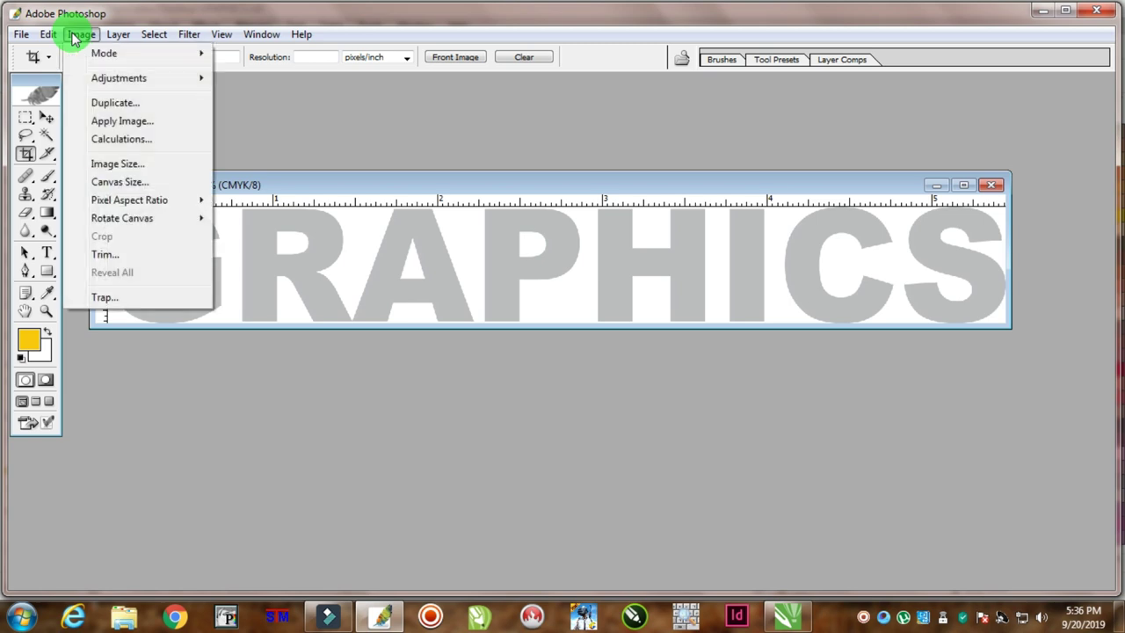
mouse_move(103, 53)
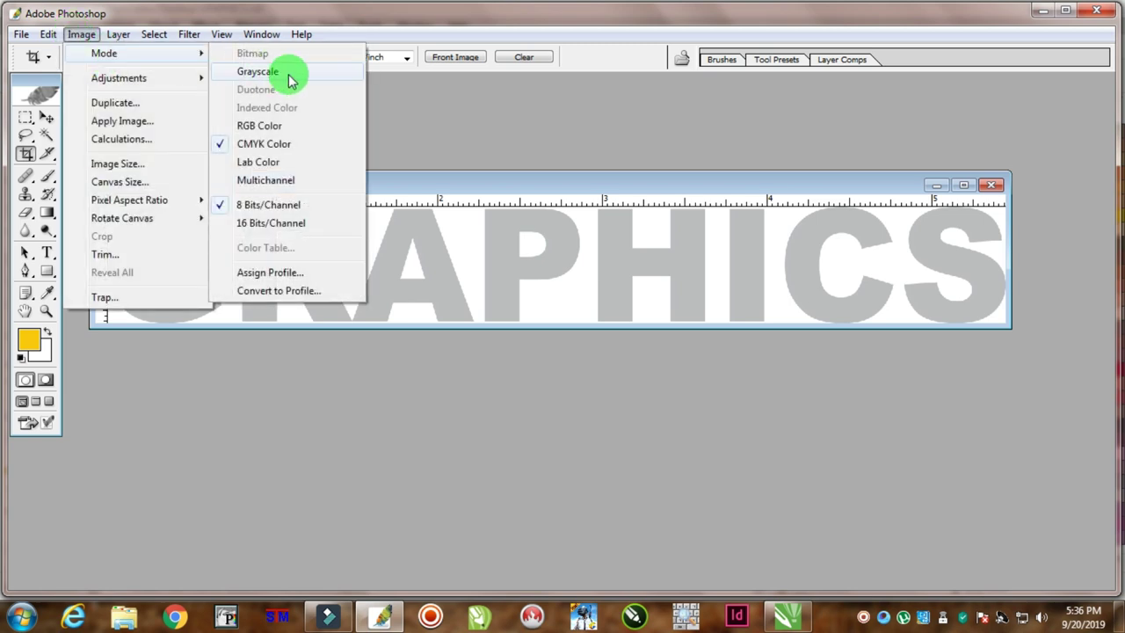
Step: Convert GRAPHIC1 to grayscale and begin a 300 ppi Halftone Screen bitmap conversion
left_click(293, 79)
left_click(528, 235)
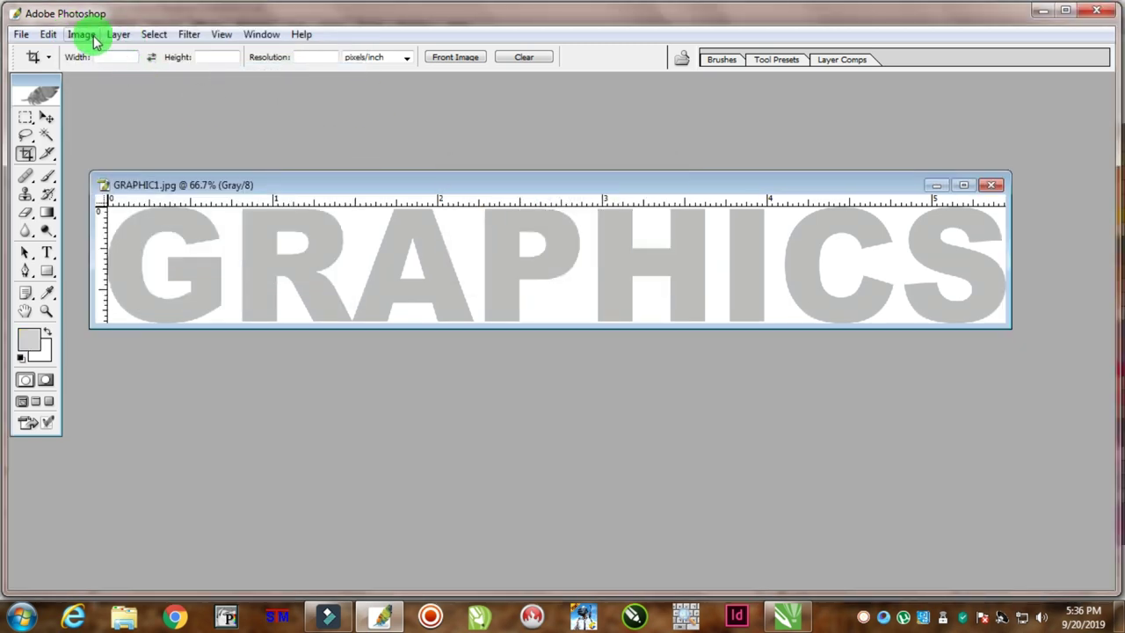
left_click(83, 37)
mouse_move(104, 53)
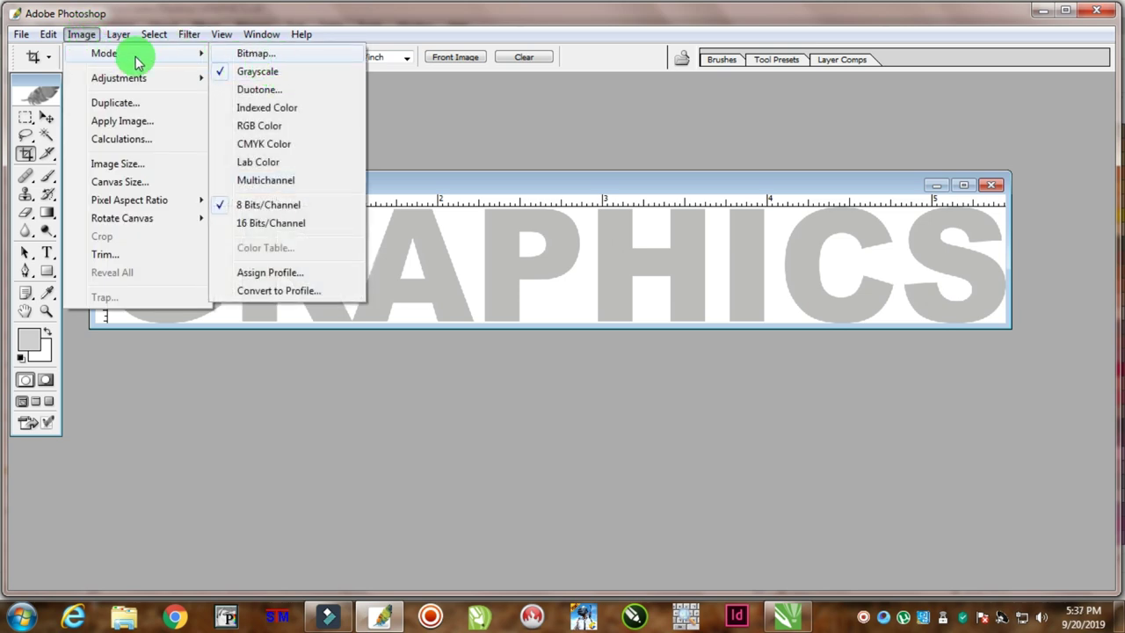
left_click(286, 54)
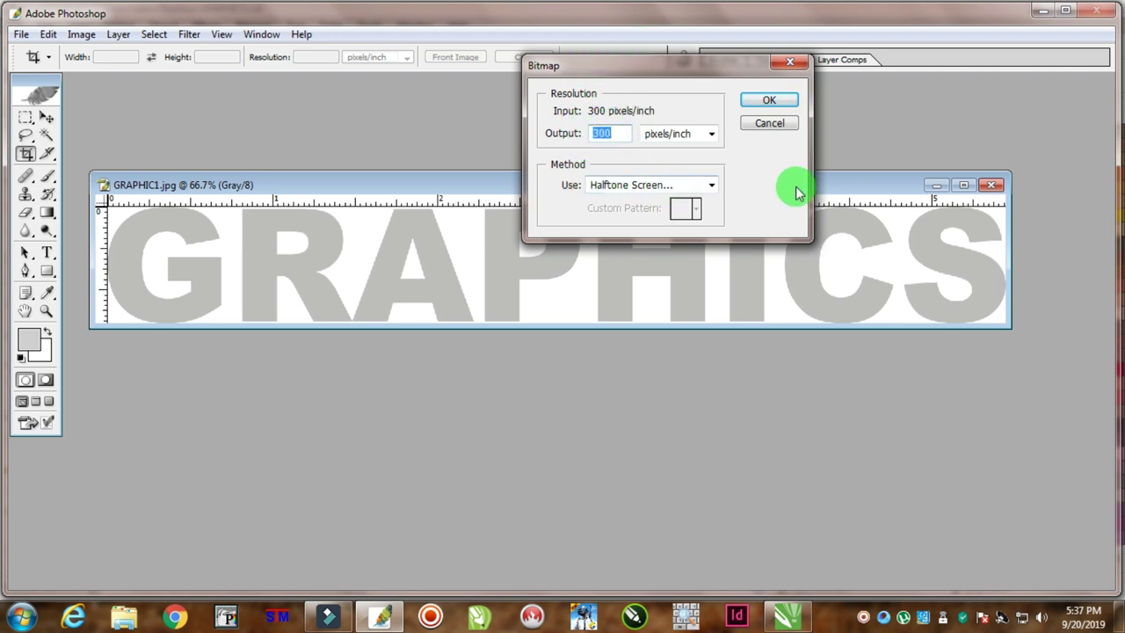
left_click(710, 186)
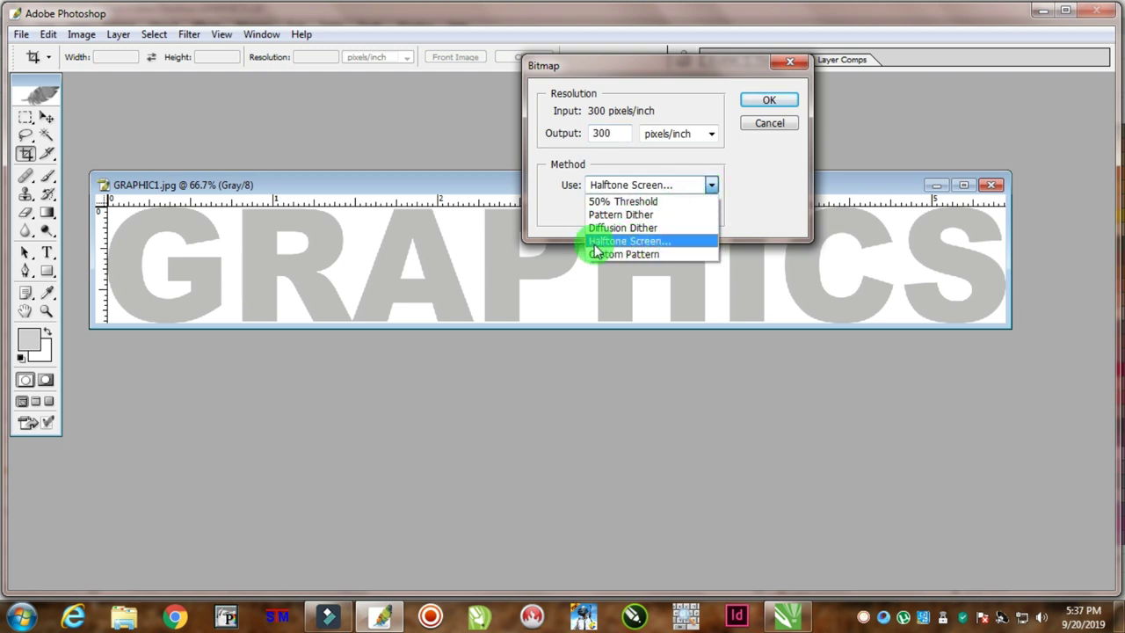
left_click(632, 247)
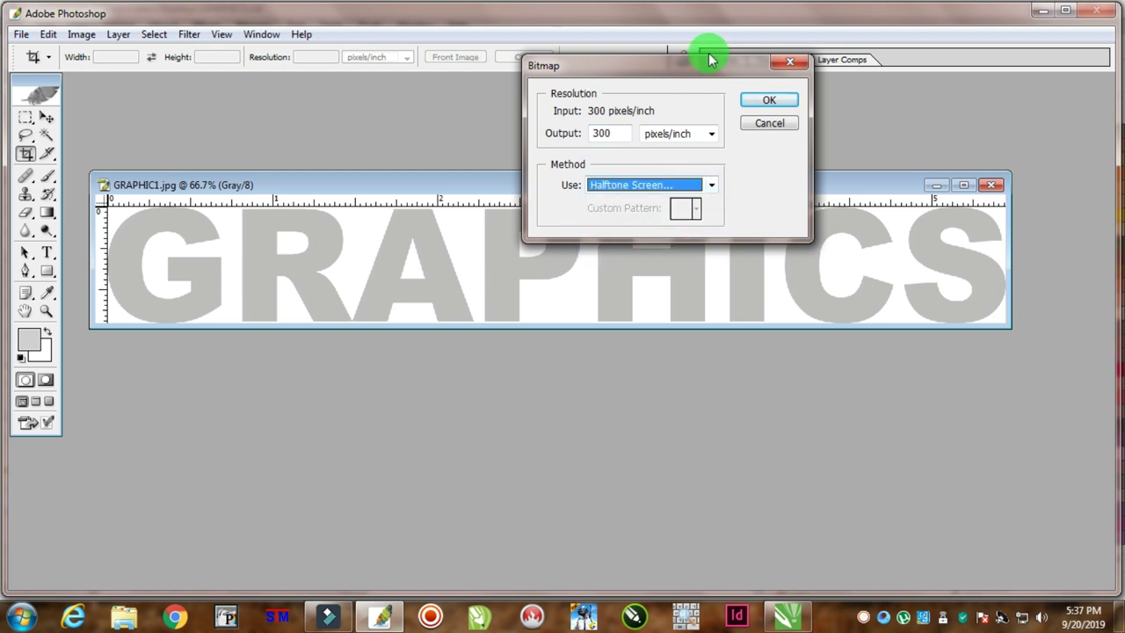
left_click_drag(710, 63, 647, 74)
left_click(708, 110)
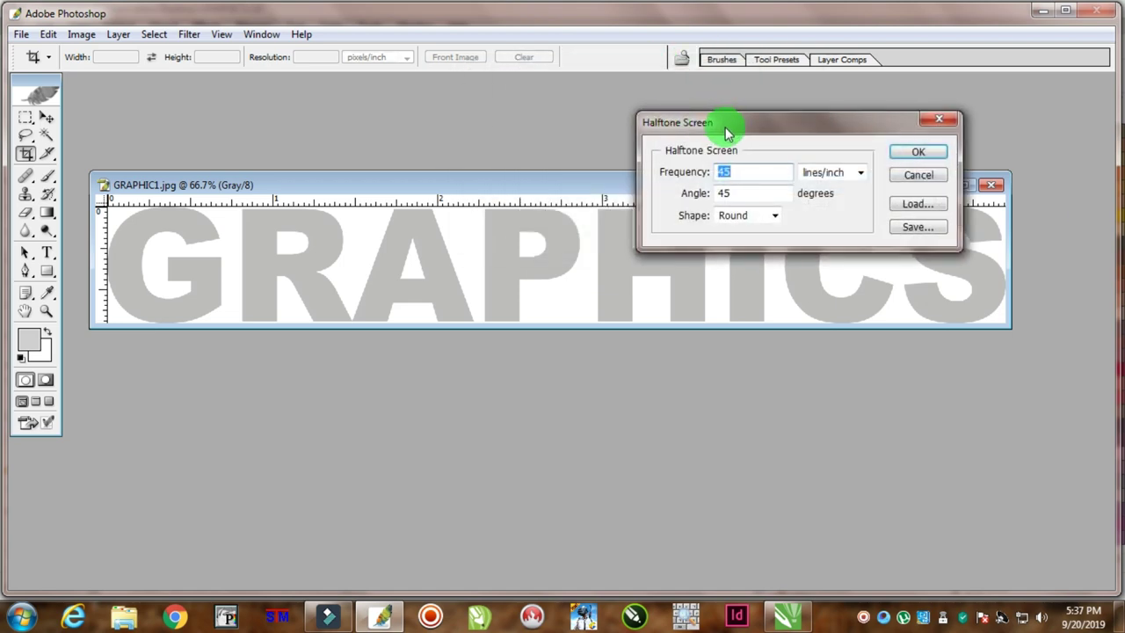
Step: Apply a 65 lines/inch round halftone screen, then enlarge and zoom in to inspect the dots
left_click_drag(726, 130, 592, 102)
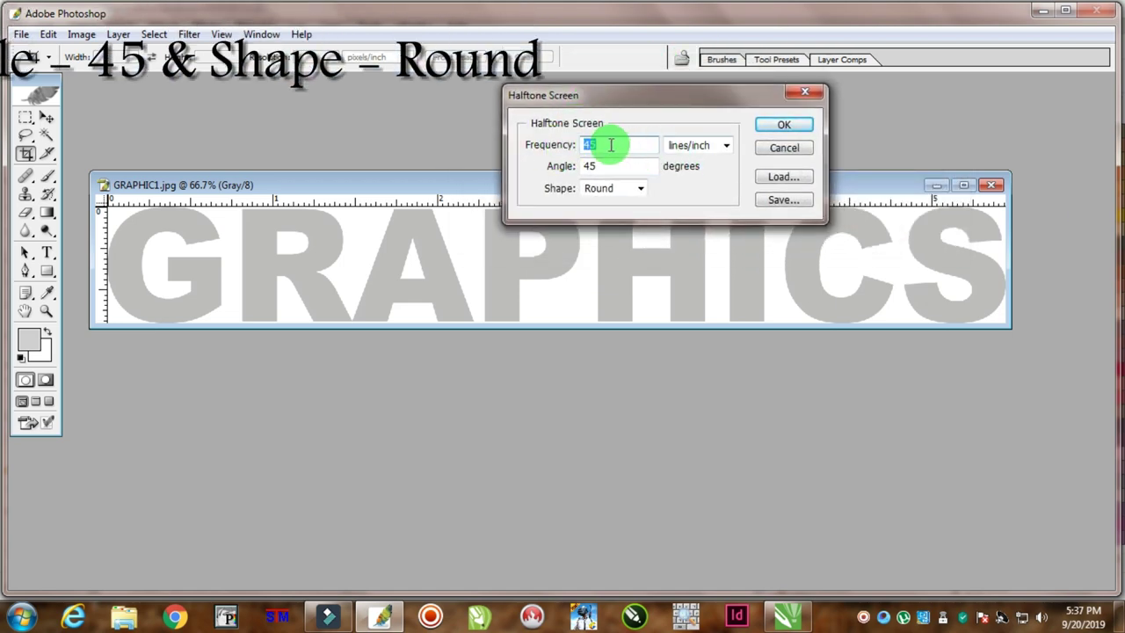
key("Tab")
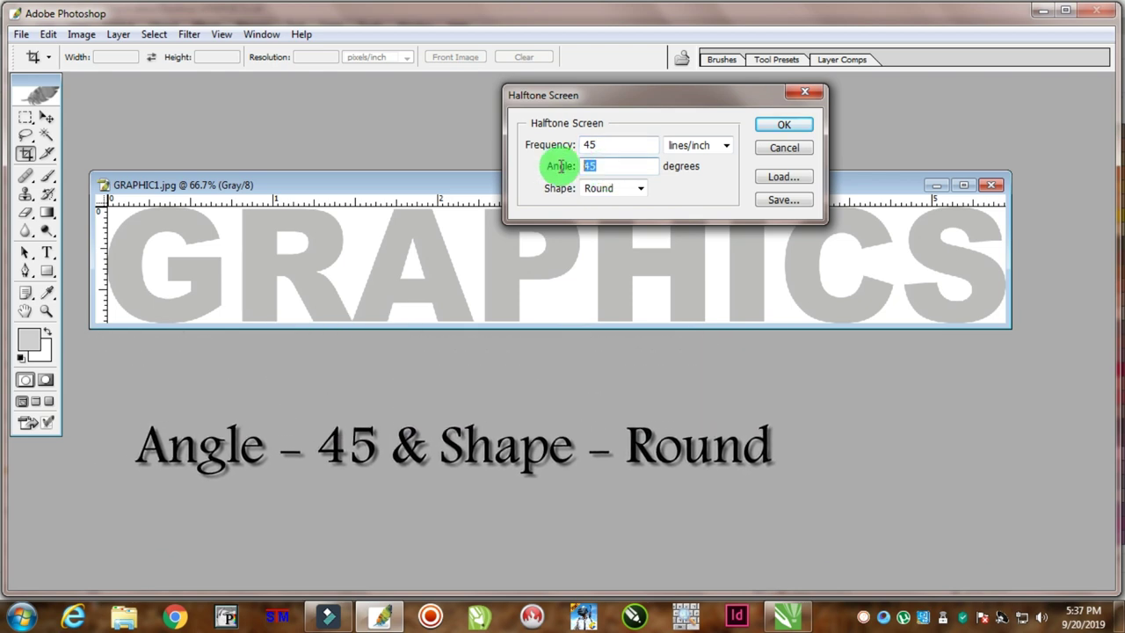
left_click(543, 146)
type("65")
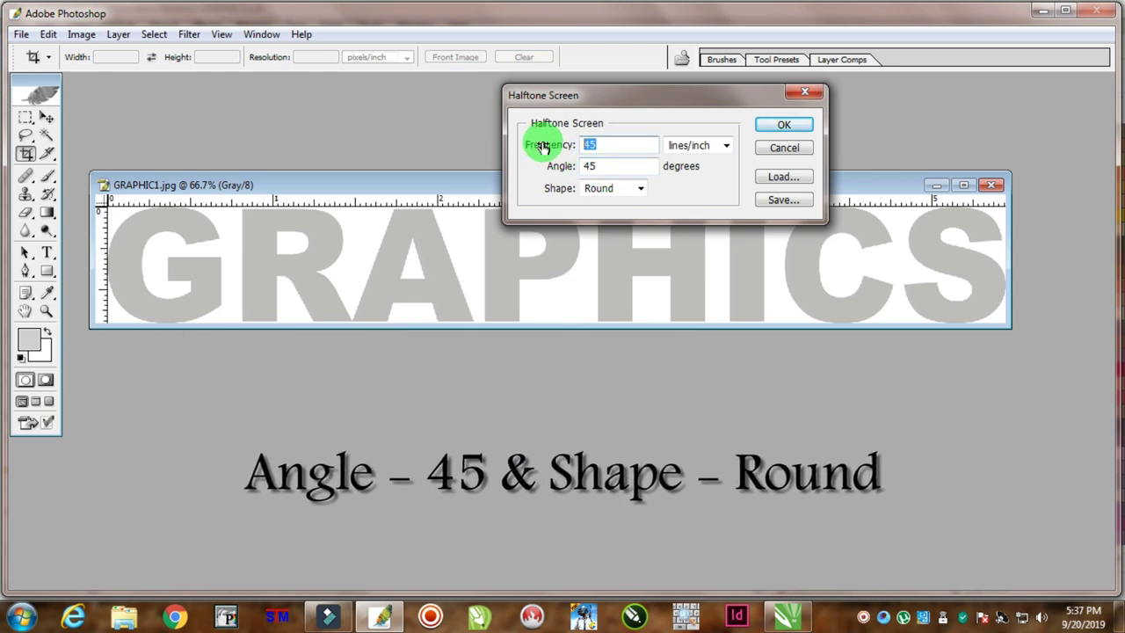
left_click(783, 124)
double_click(774, 185)
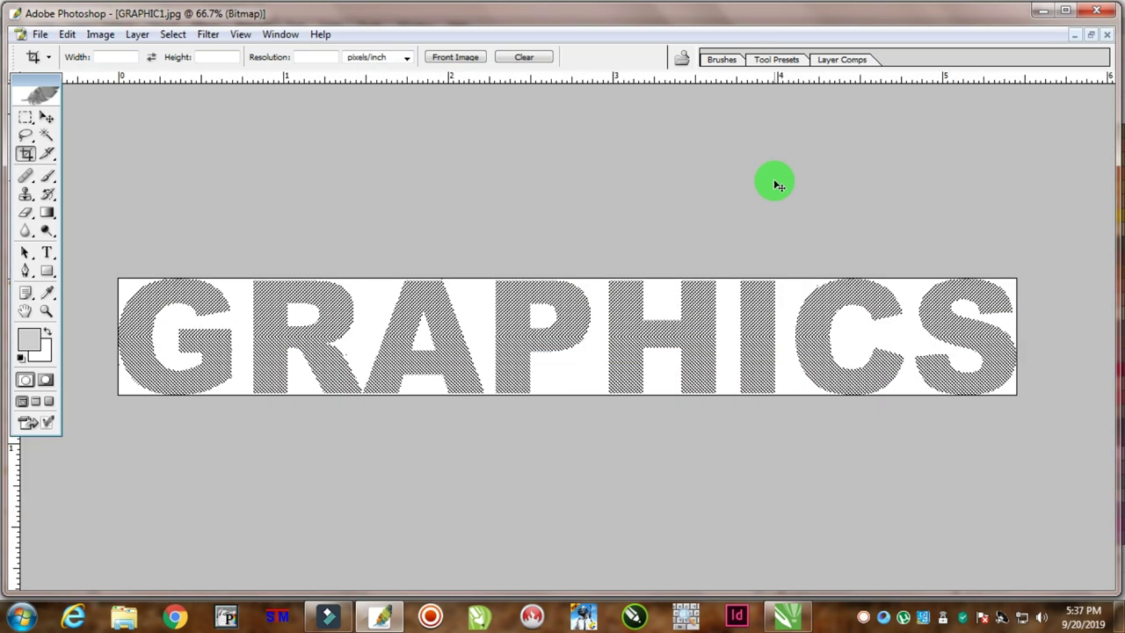
key("ctrl+plus")
key("ctrl+plus")
key("ctrl+plus")
key("ctrl+plus")
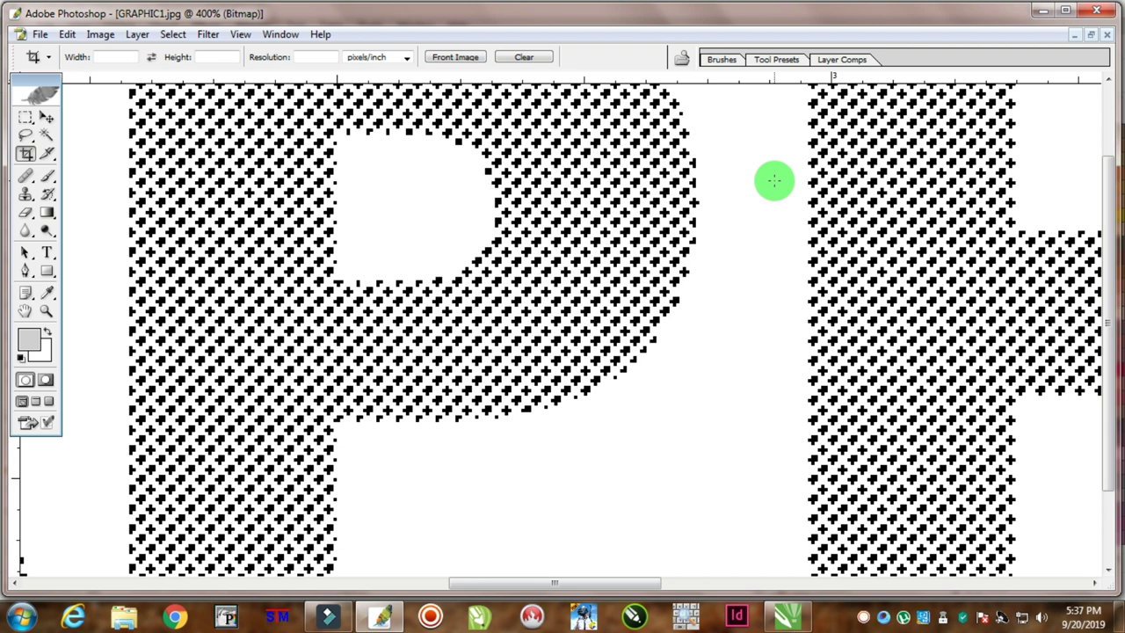
Step: Undo and redo the 300 ppi bitmap conversion with a 70 lines/inch round halftone
key("ctrl+z")
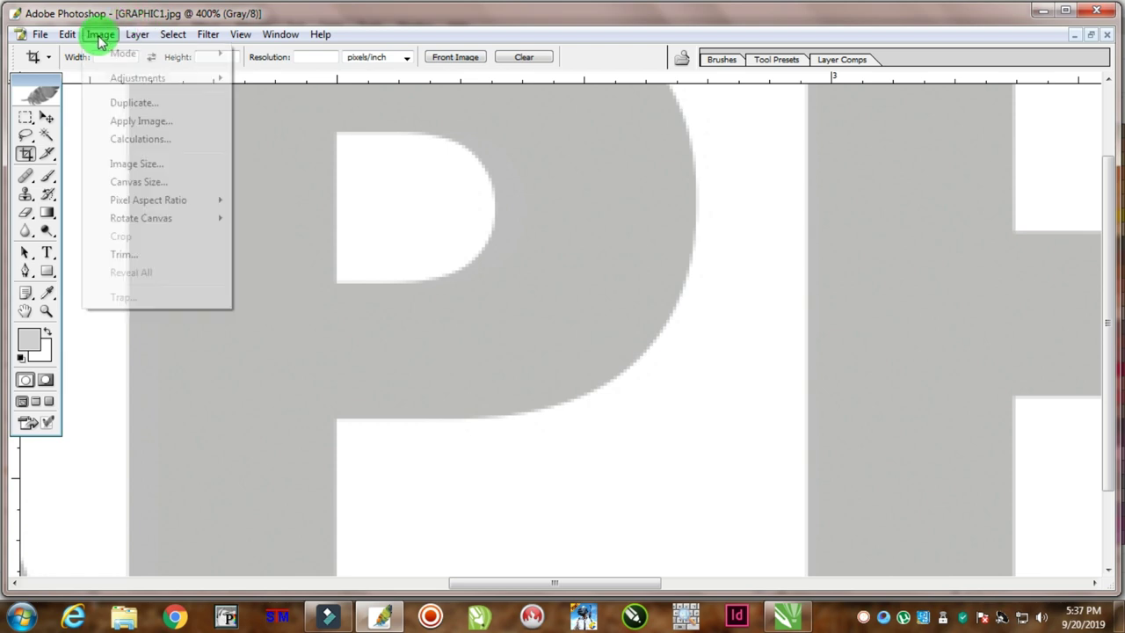
left_click(100, 34)
mouse_move(123, 54)
left_click(284, 53)
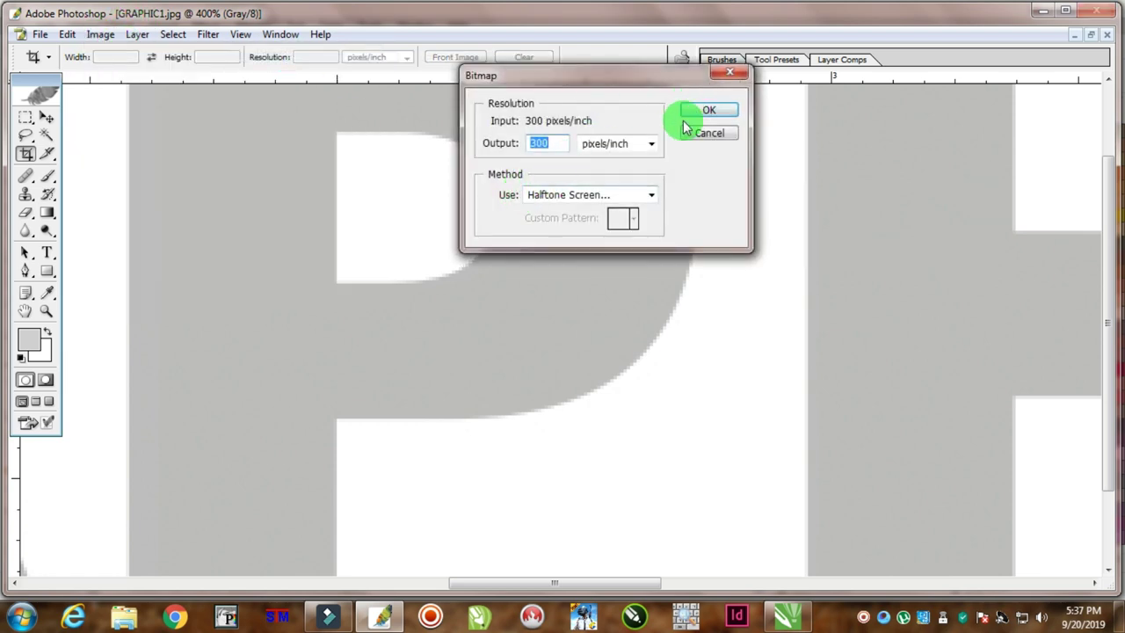
left_click(722, 117)
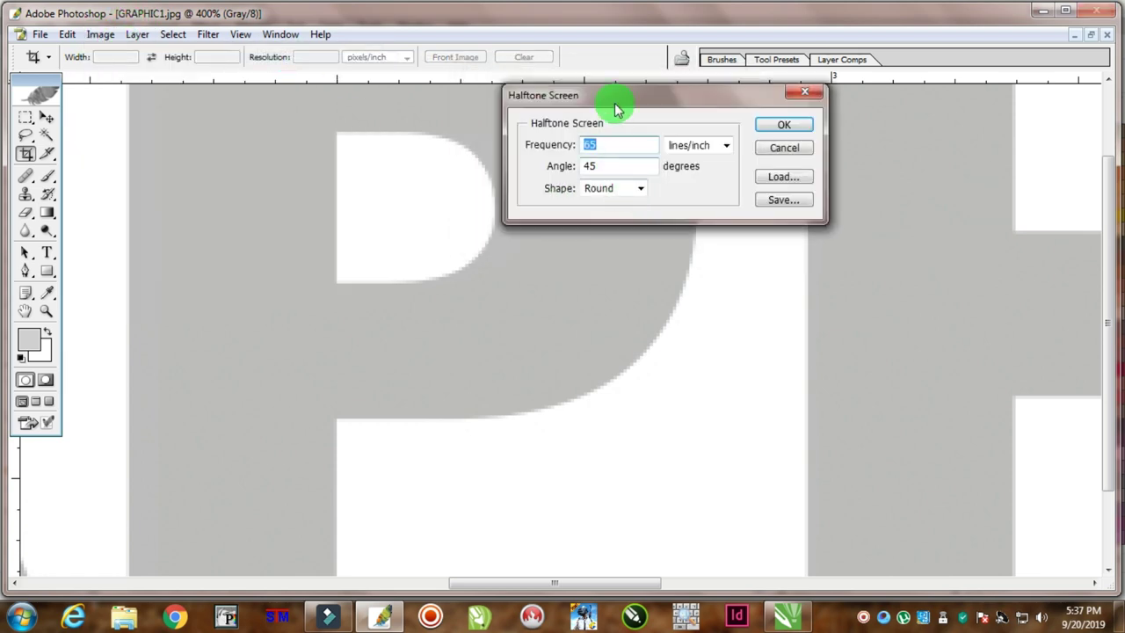
left_click_drag(615, 97, 566, 97)
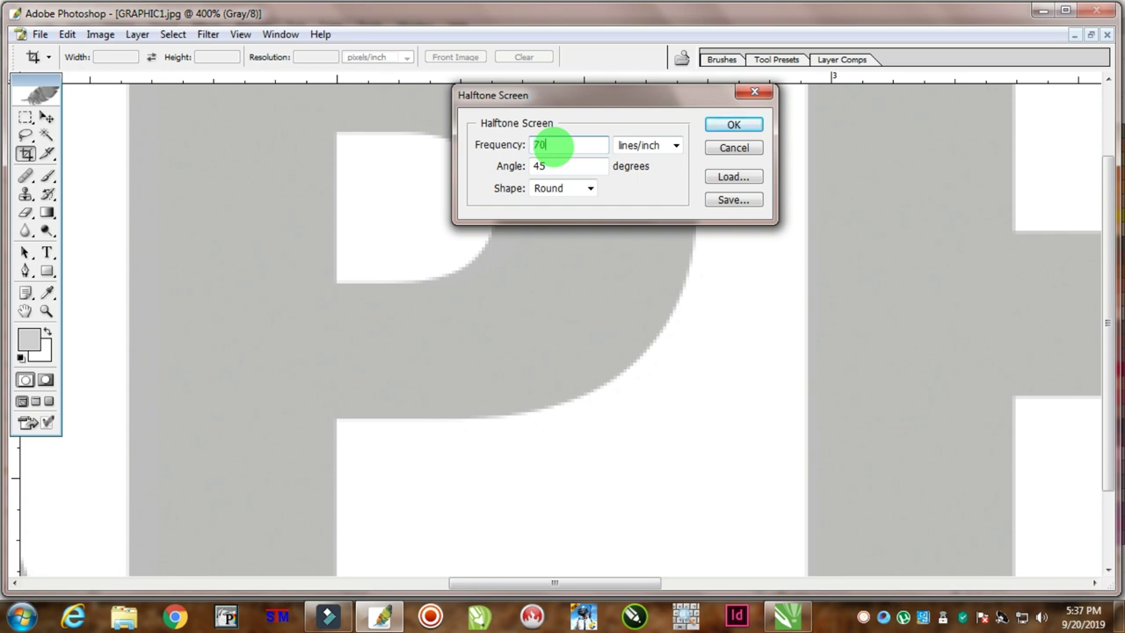
left_click(745, 125)
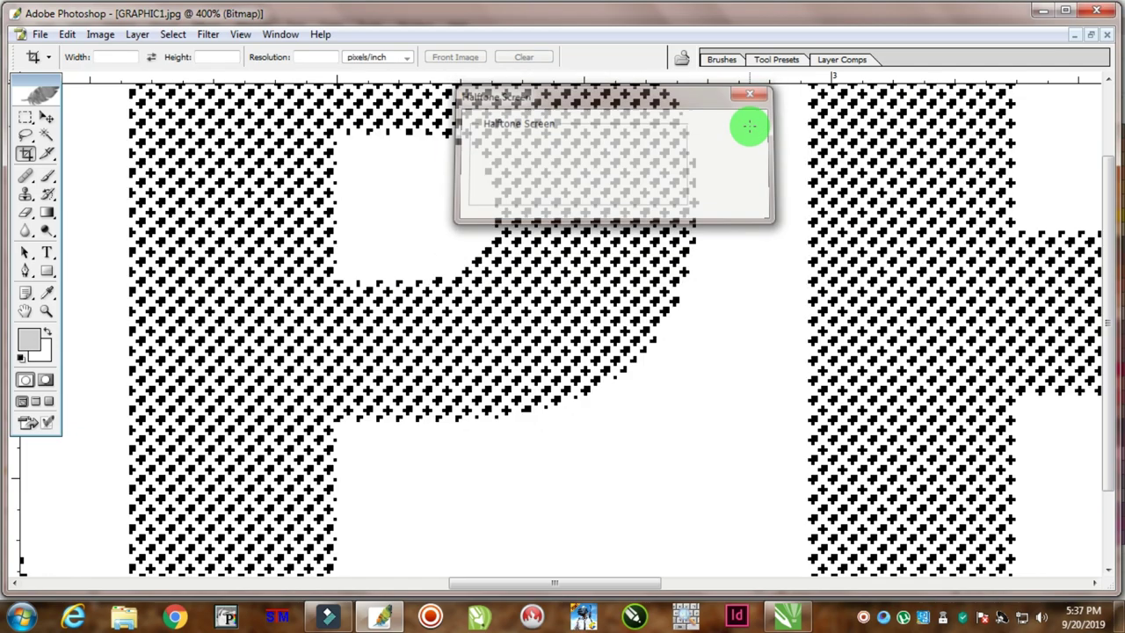
key("ctrl+minus")
key("ctrl+minus")
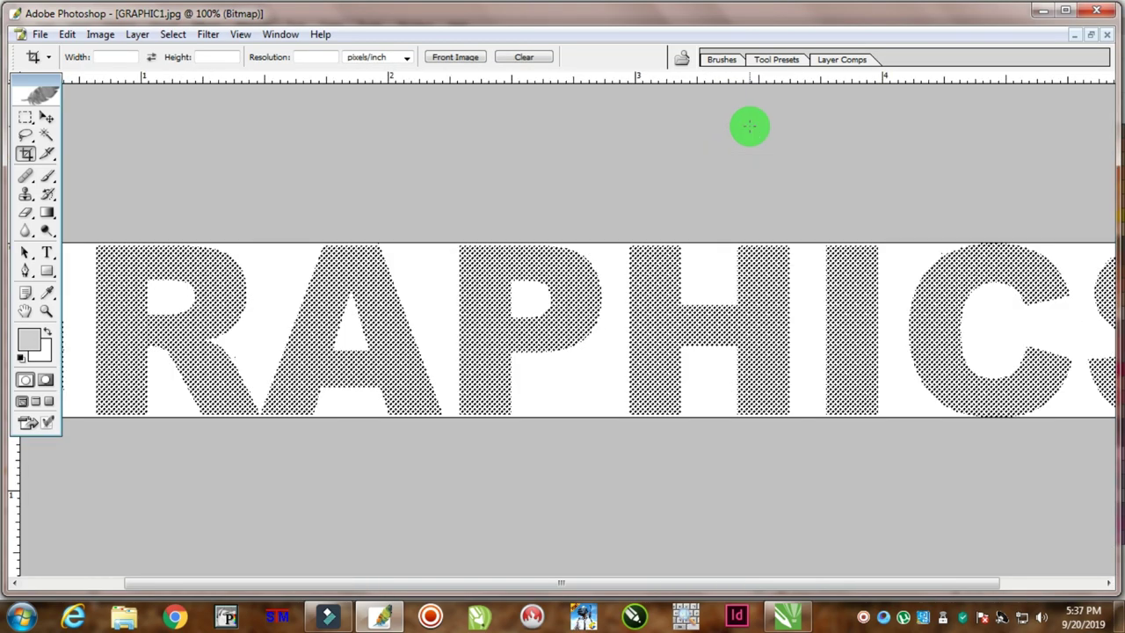
Step: Save the halftone GRAPHIC1 as GRAPHIC1.tif with the default TIFF options
left_click(38, 35)
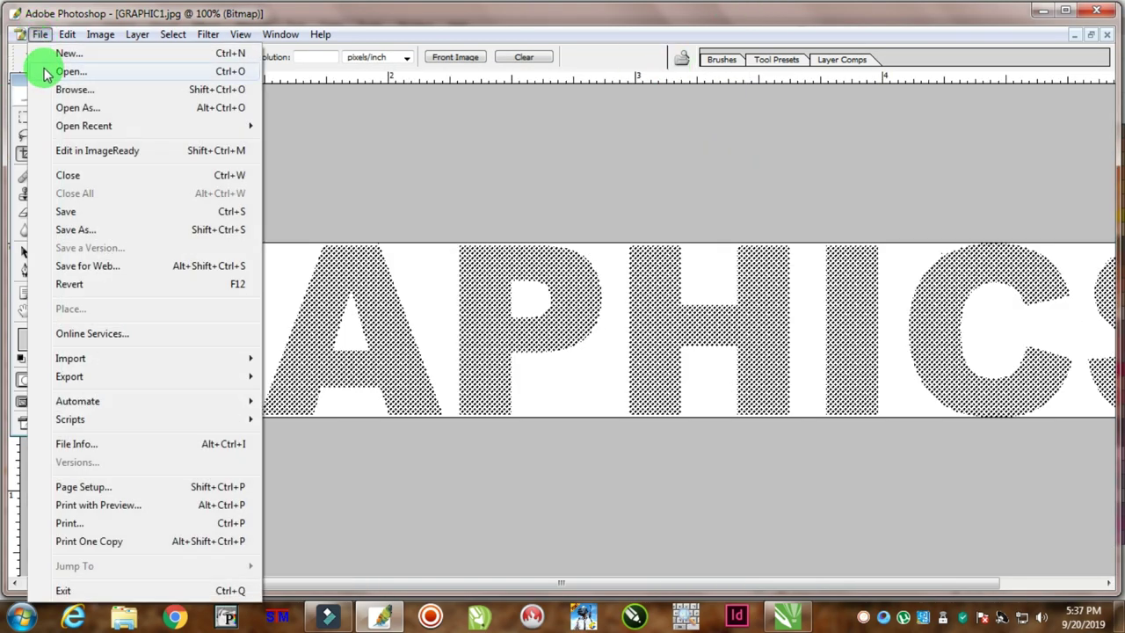
left_click(90, 229)
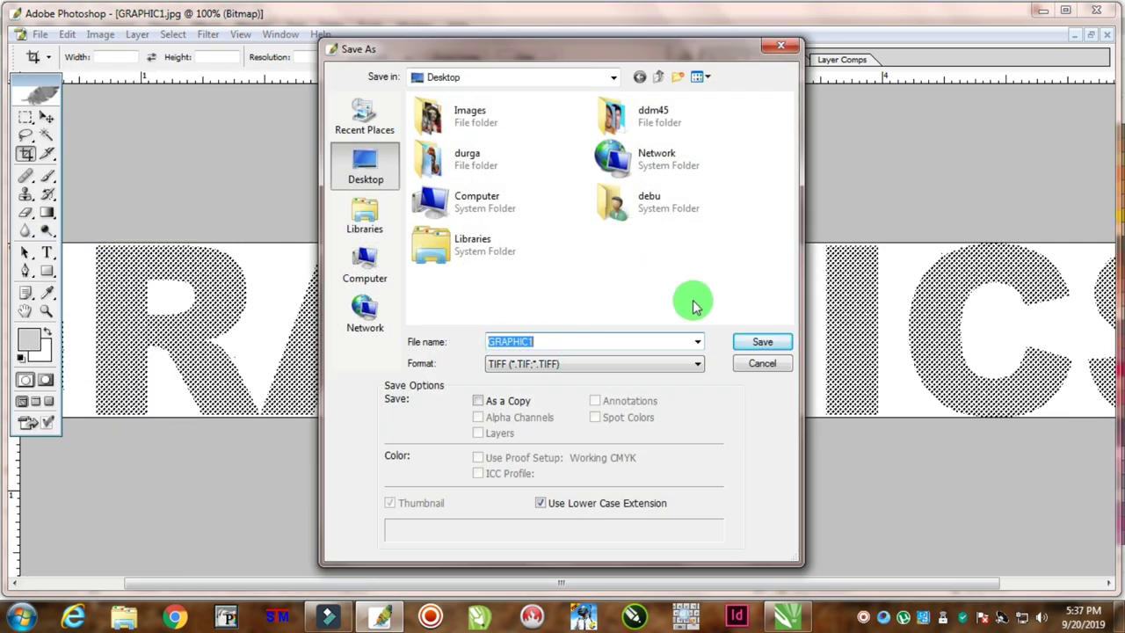
left_click(761, 342)
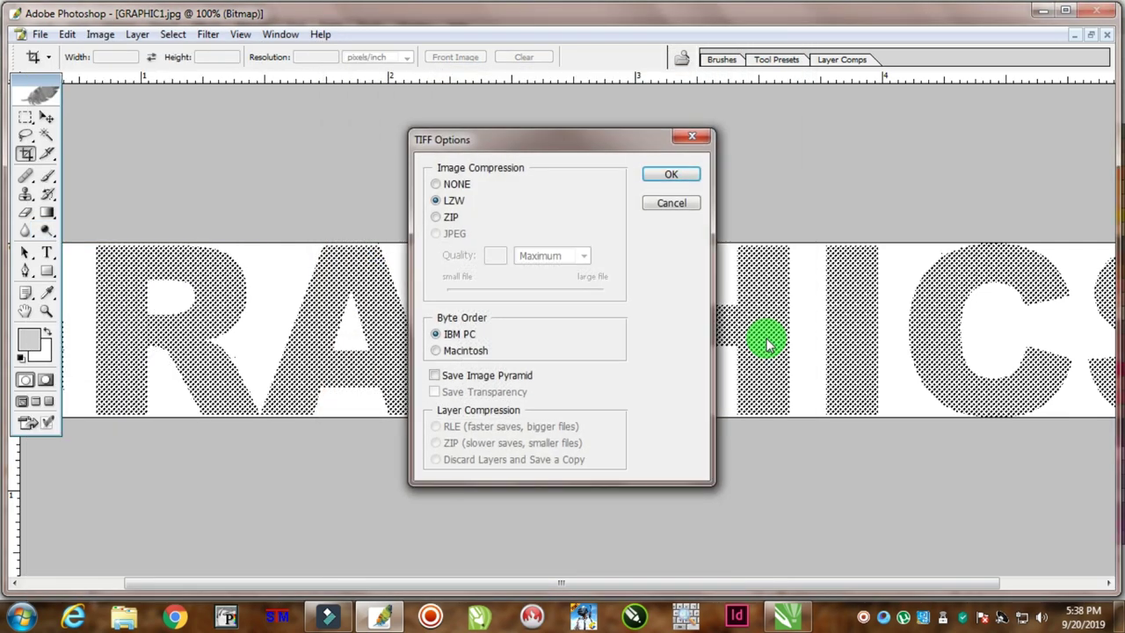
left_click(665, 172)
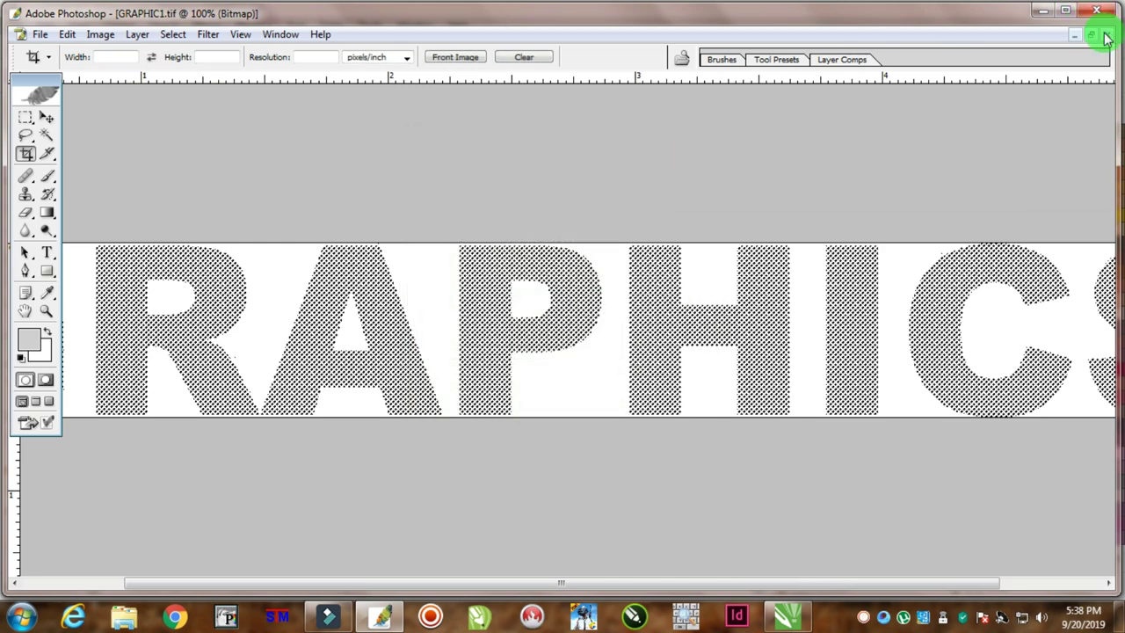
Step: Close GRAPHIC1.tif, open GRAPHIC2 and maximize its window
left_click(1107, 38)
double_click(492, 191)
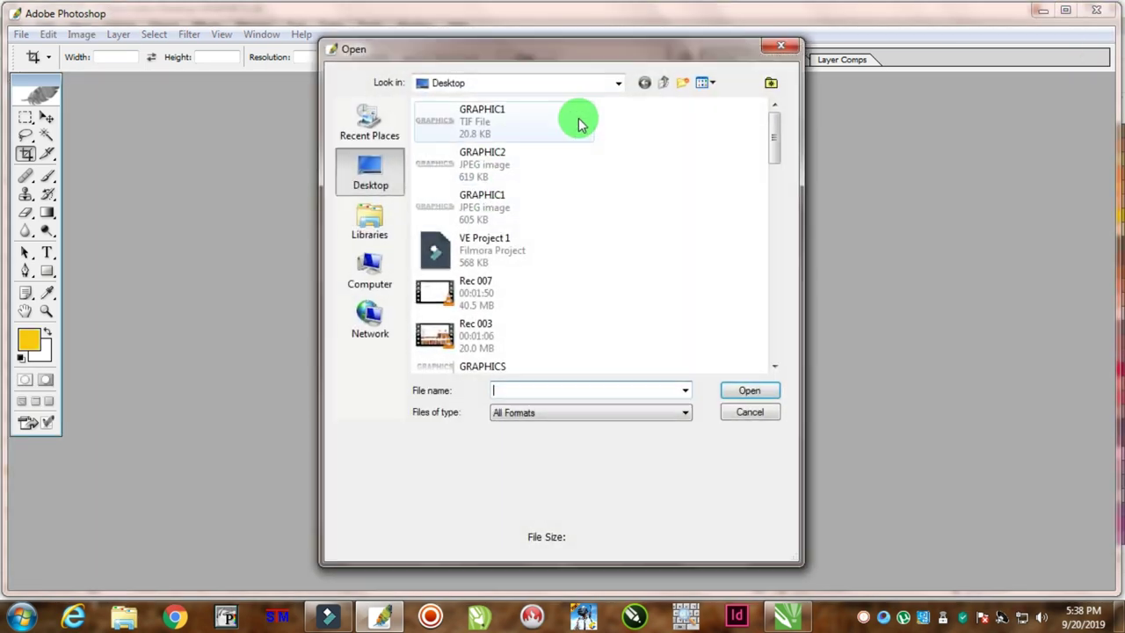
double_click(481, 158)
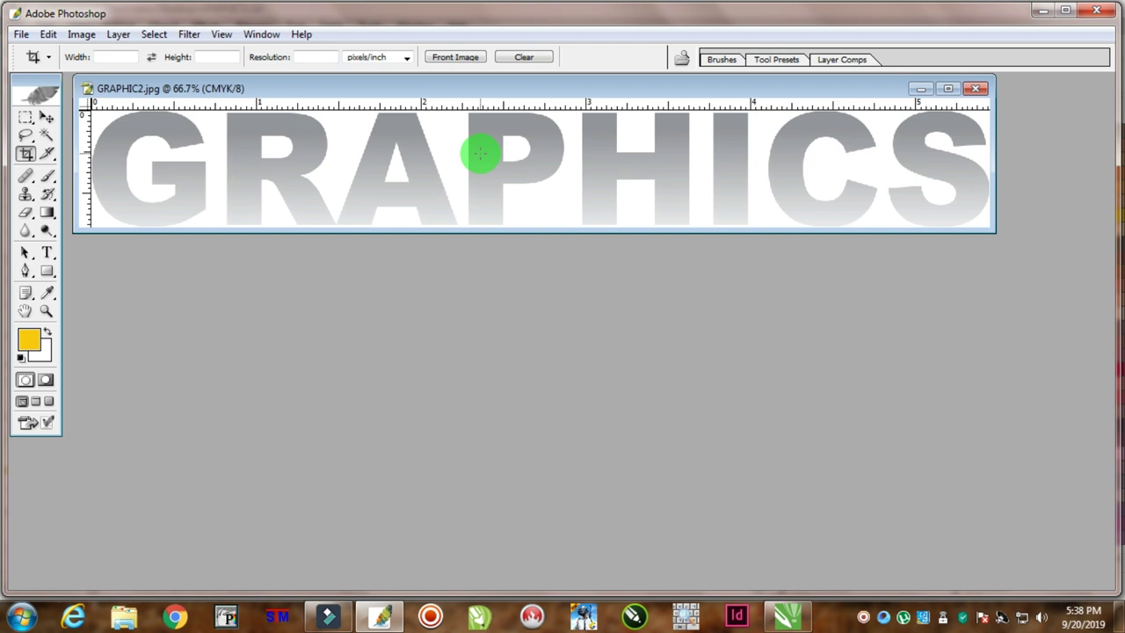
double_click(582, 83)
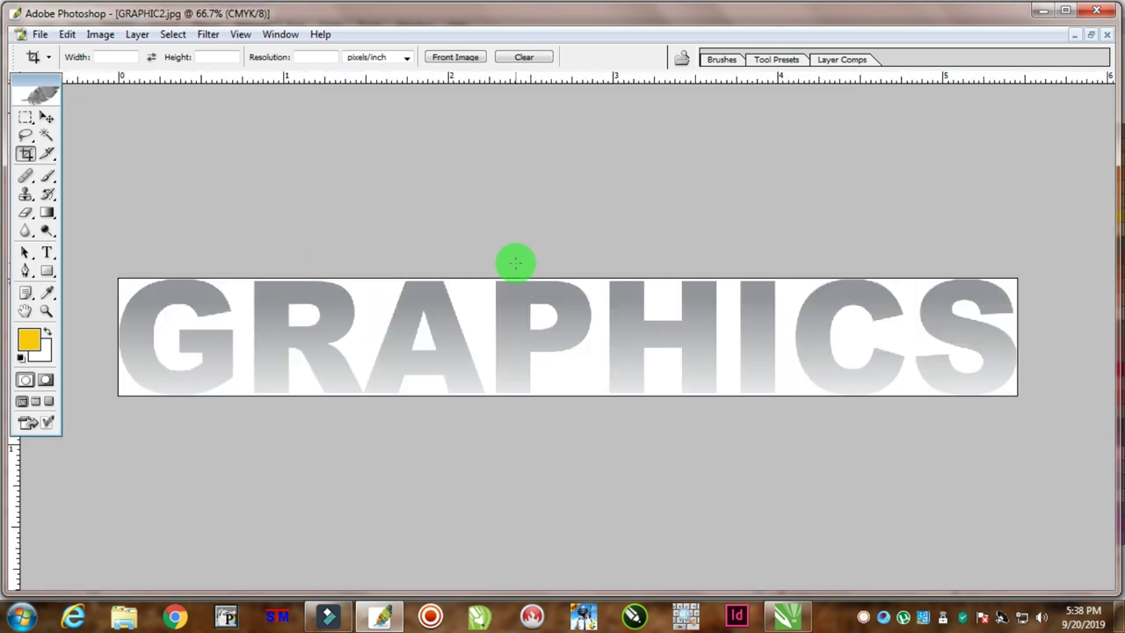
Step: Make GRAPHIC2 grayscale, then a 300 ppi bitmap with a 55 lines/inch, 45°, round halftone
left_click(98, 34)
mouse_move(123, 54)
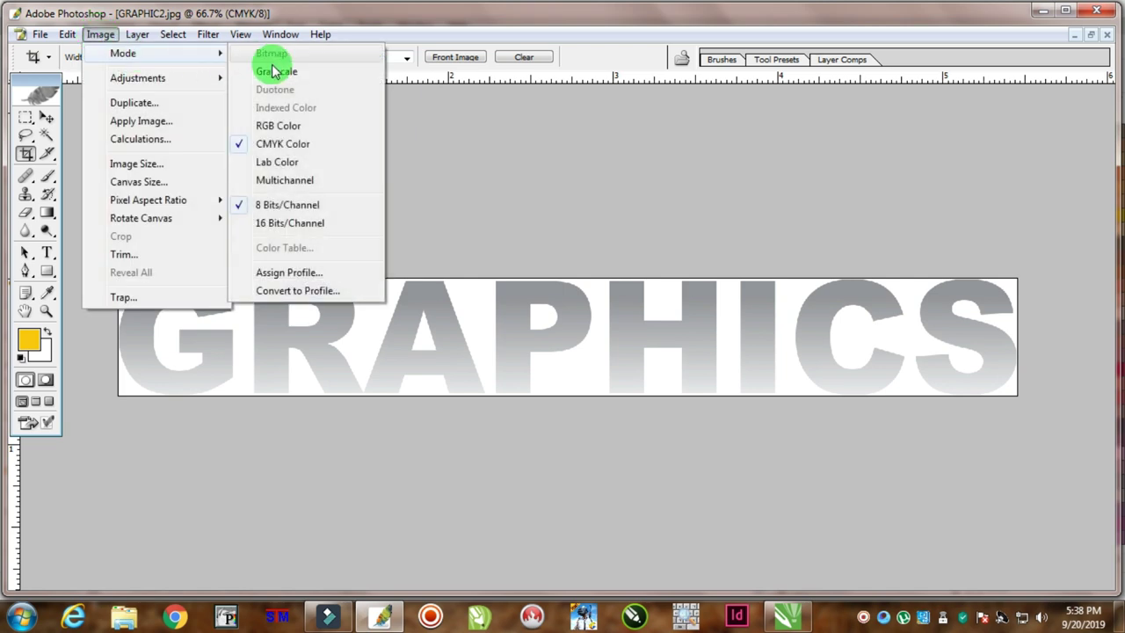
left_click(273, 71)
left_click(527, 234)
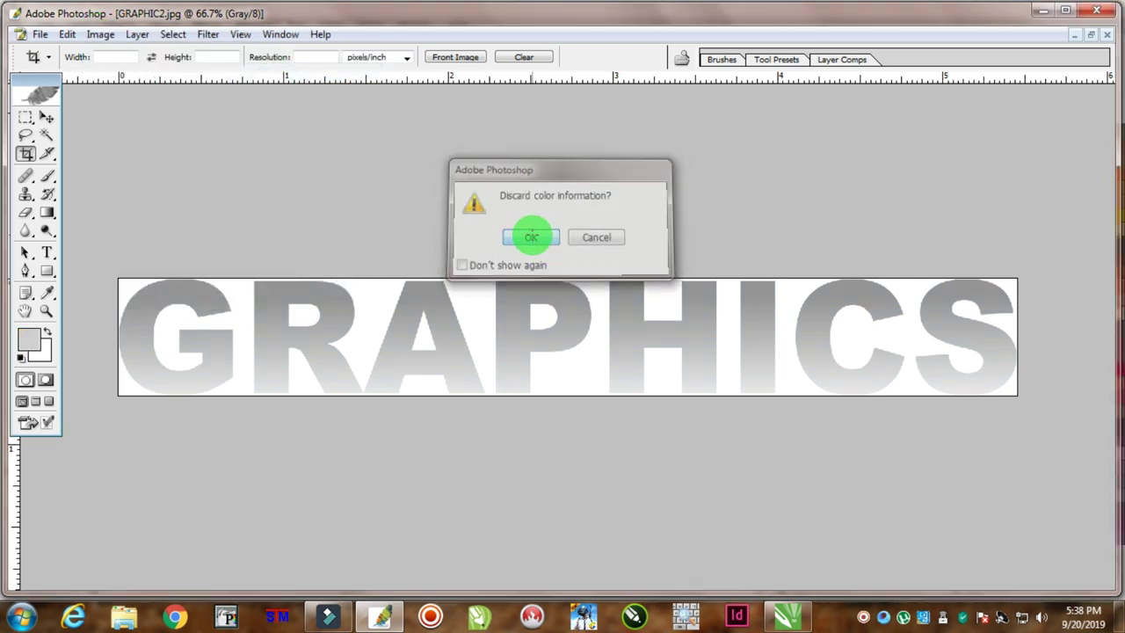
left_click(97, 35)
mouse_move(123, 54)
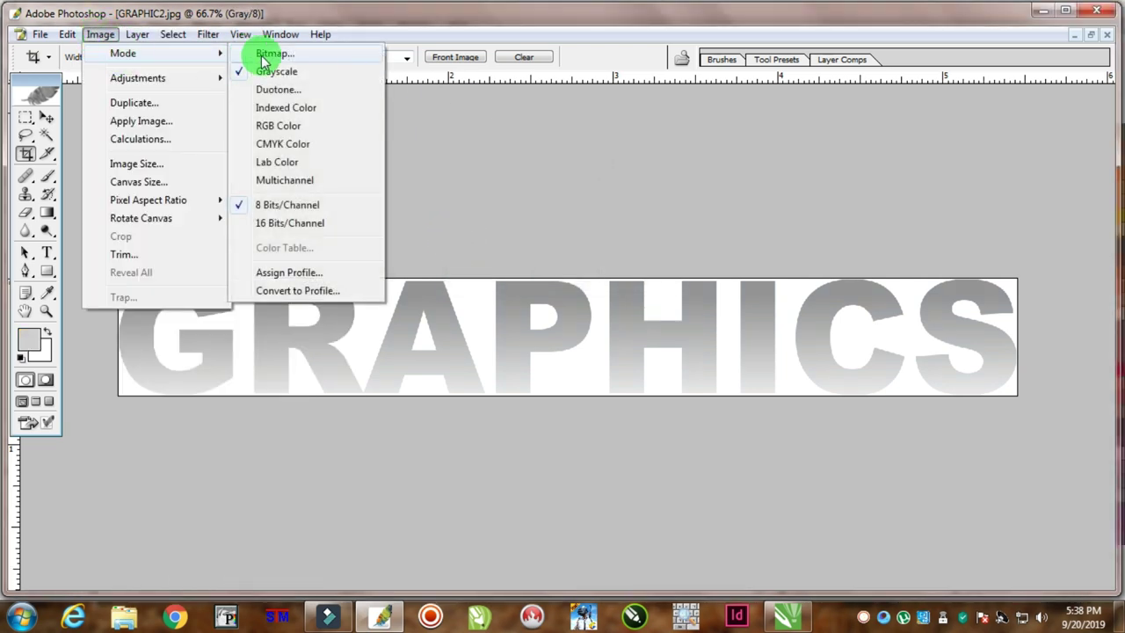
left_click(274, 55)
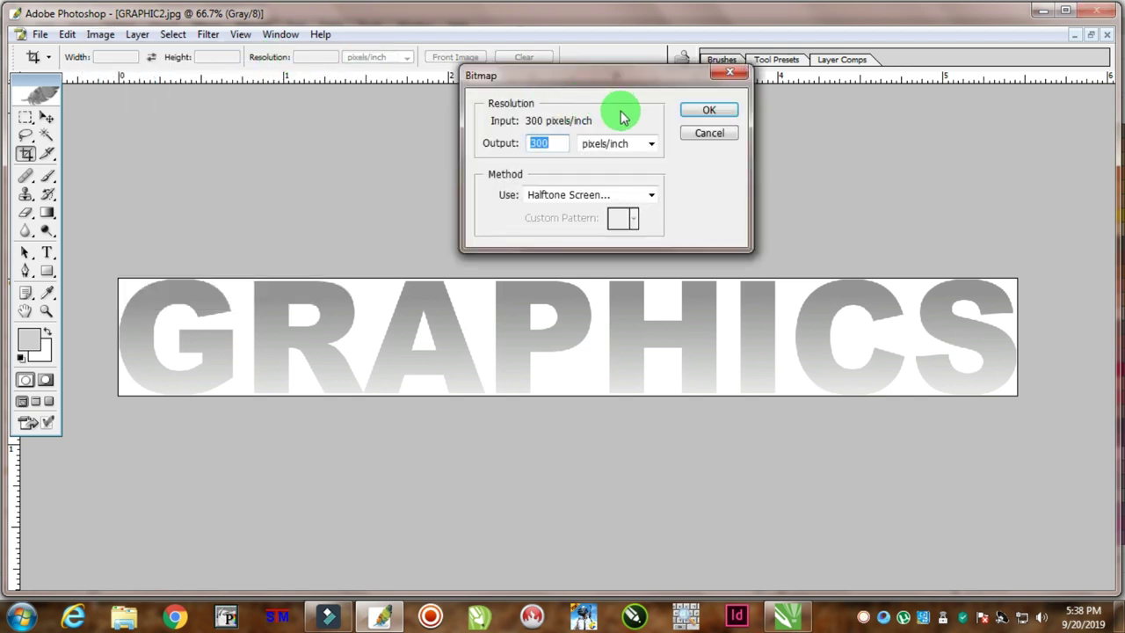
left_click(703, 111)
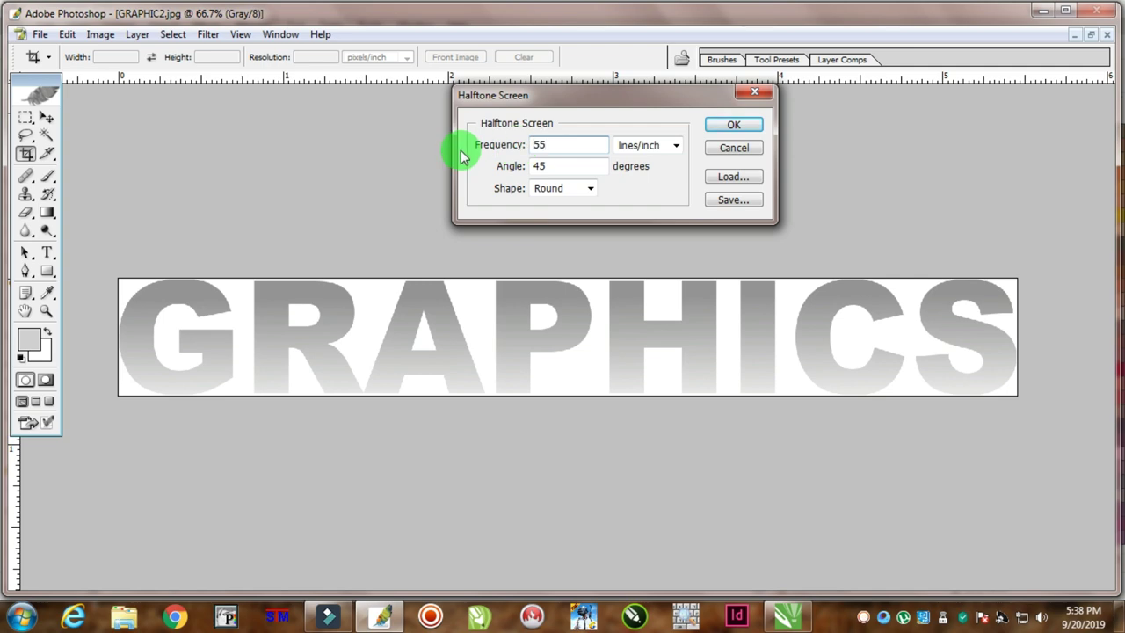
left_click(724, 130)
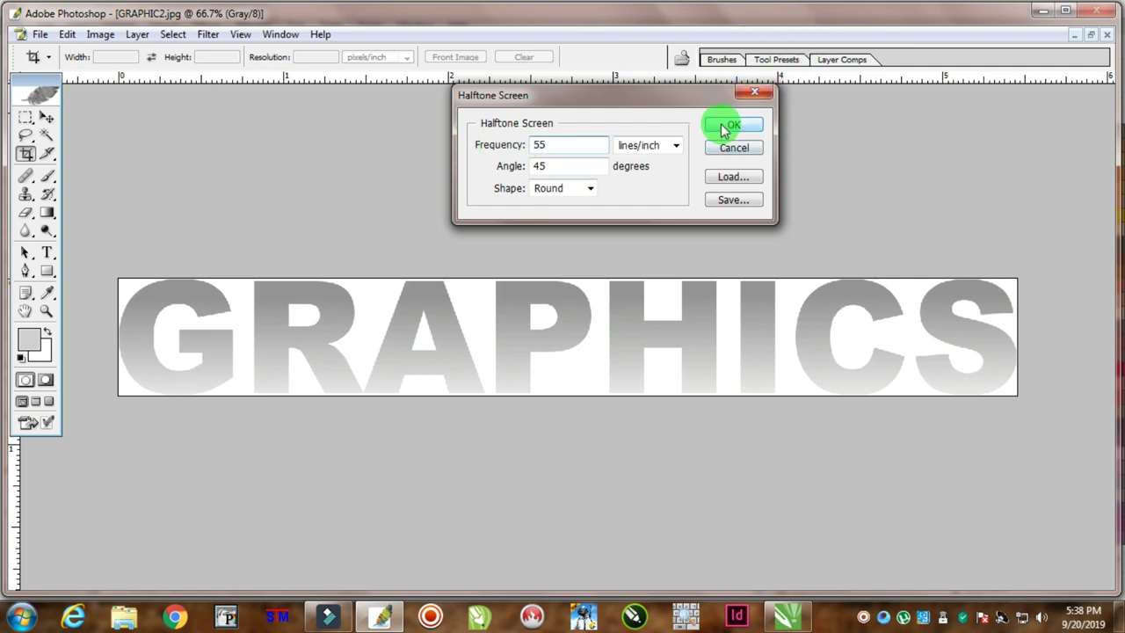
key("ctrl+plus")
key("ctrl+plus")
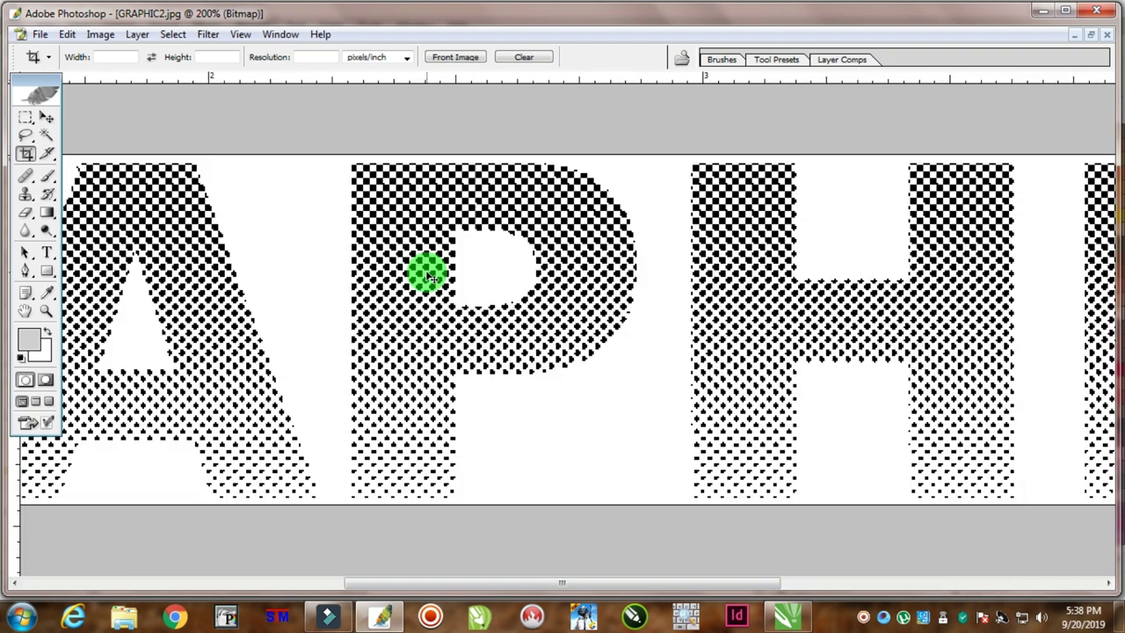
Step: Save the halftone GRAPHIC2 as GRAPHIC2.tif and switch back to CorelDRAW
left_click(40, 34)
left_click(75, 229)
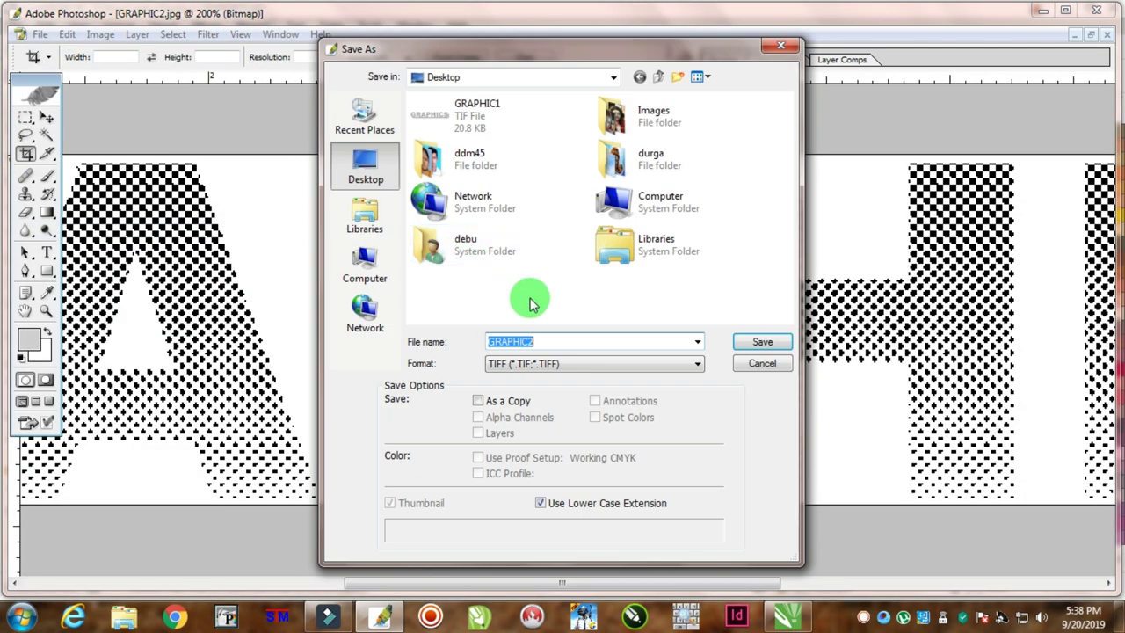
left_click(507, 376)
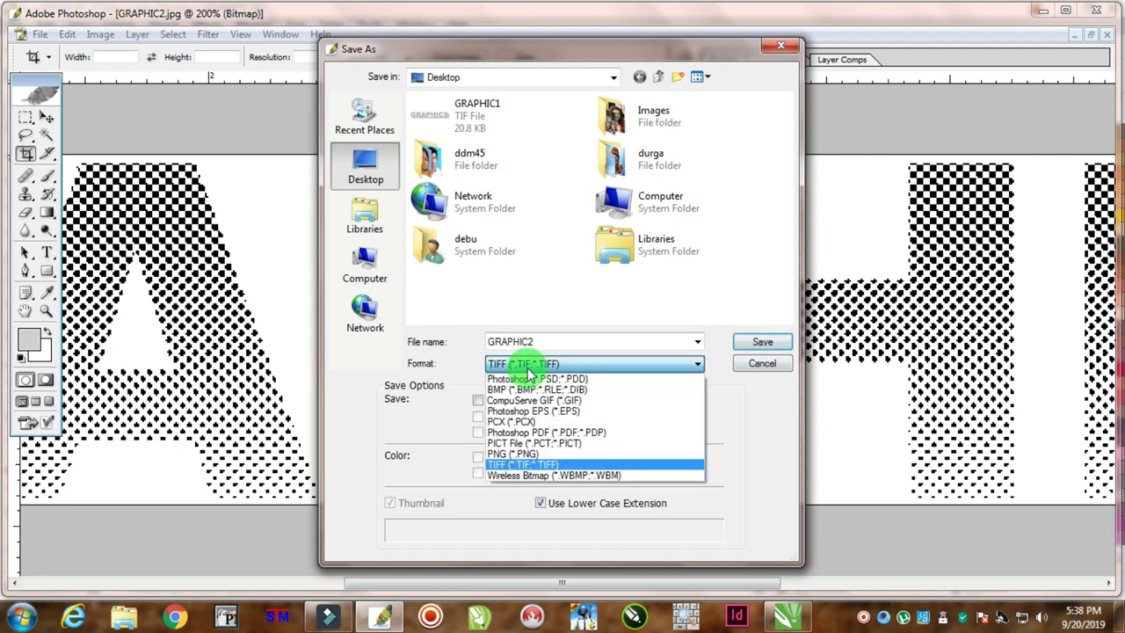
left_click(764, 345)
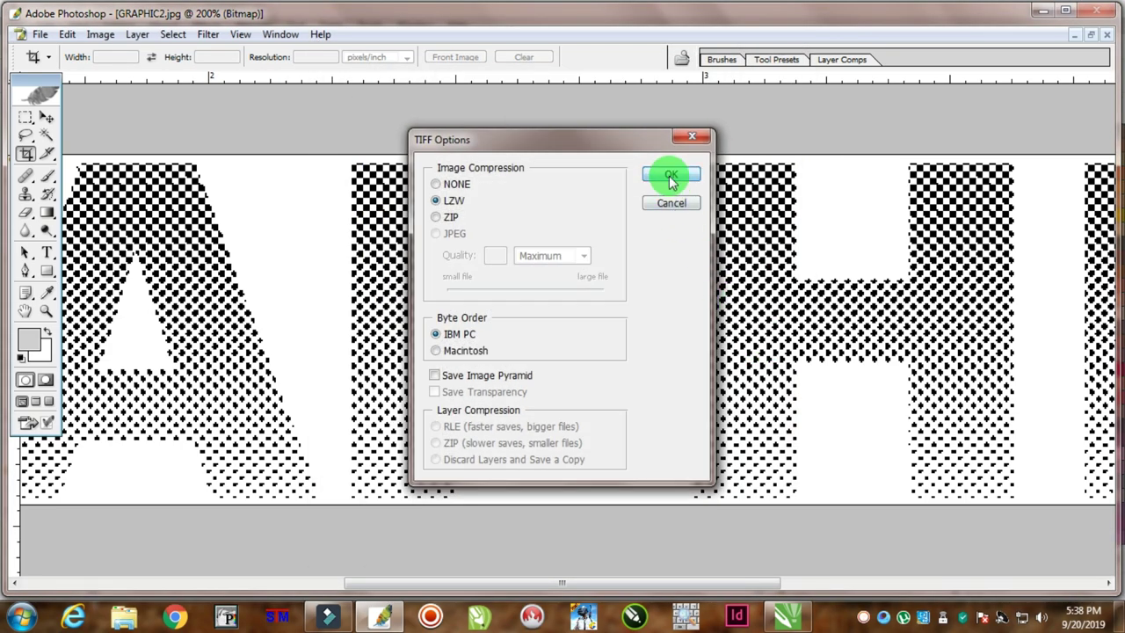
left_click(673, 175)
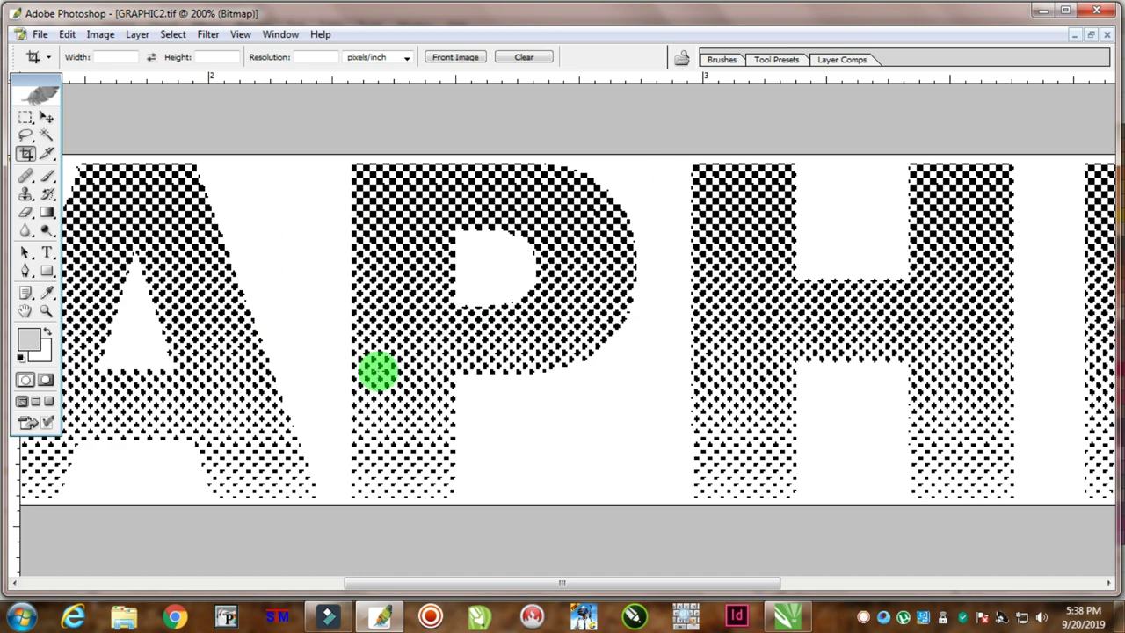
left_click(786, 612)
Step: Import GRAPHIC1.tif and GRAPHIC2.tif and place them one below the other on the page
scroll(616, 352, "down", 2)
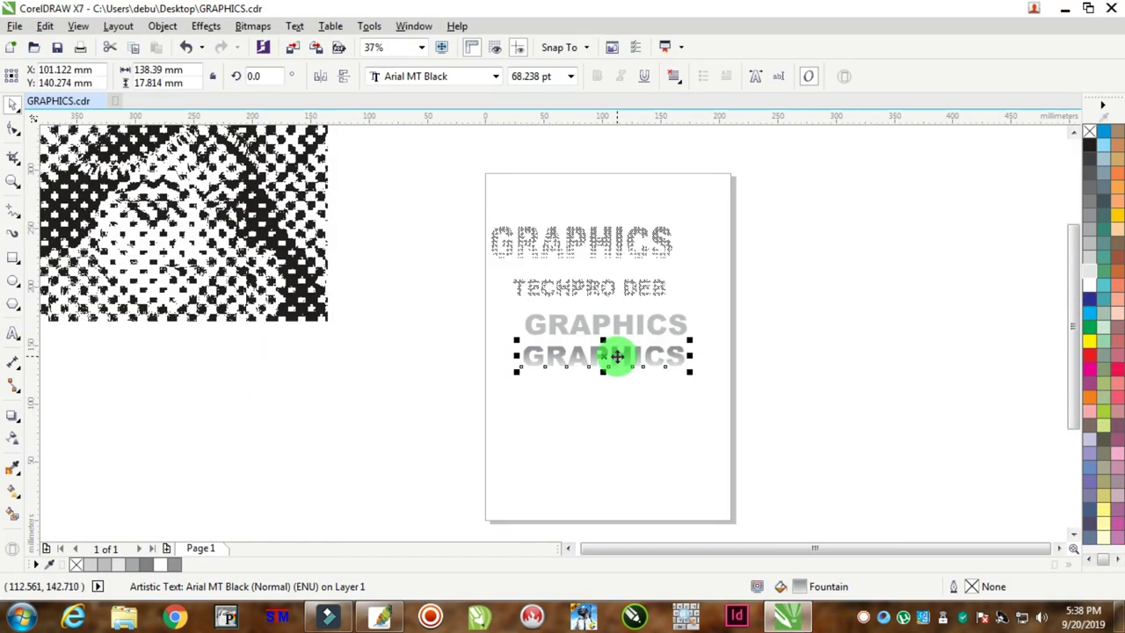
scroll(615, 378, "up", 1)
key("ctrl+i")
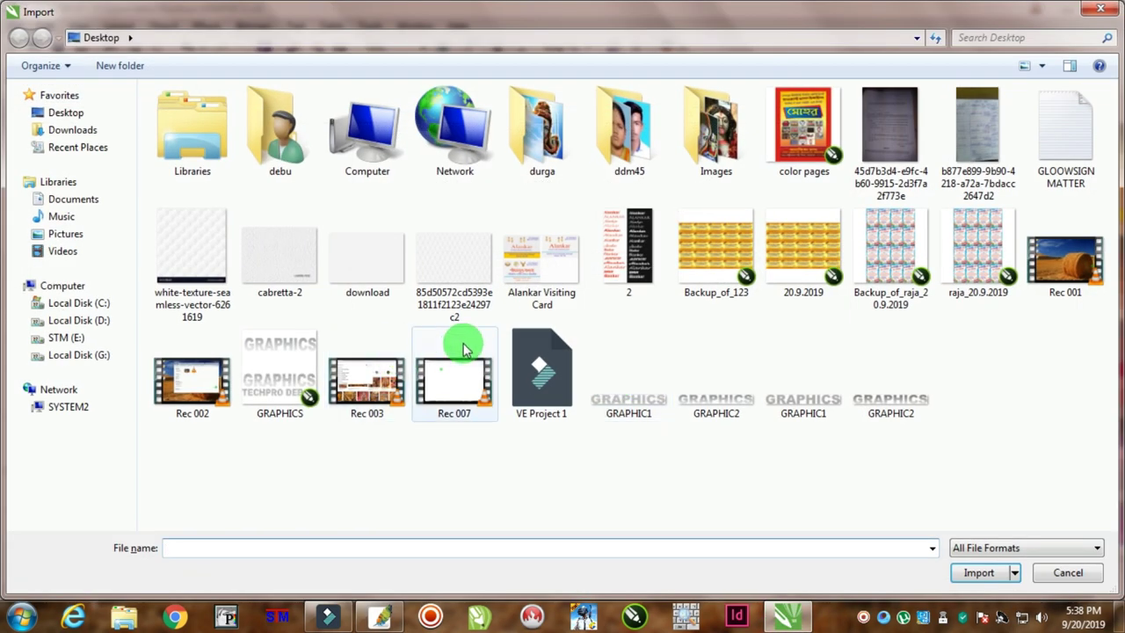
left_click(800, 391)
left_click(901, 400, "ctrl")
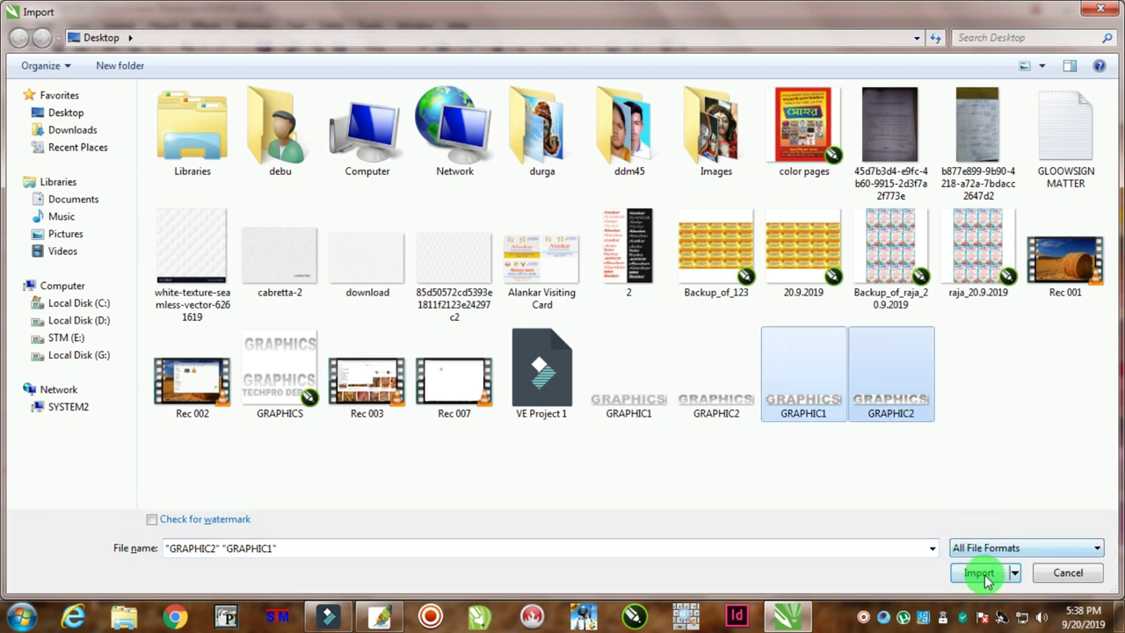
left_click(979, 572)
scroll(694, 452, "up", 1)
scroll(658, 455, "up", 1)
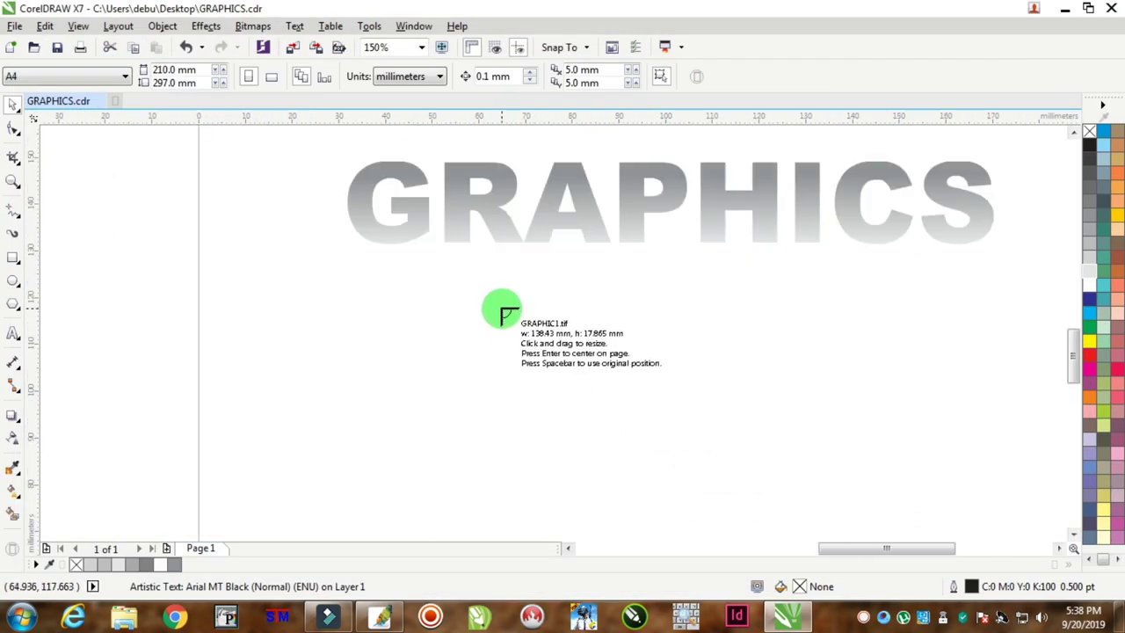
left_click(502, 306)
left_click(517, 425)
Step: Select and inspect the top halftone lettering, then return to GRAPHIC2 in Photoshop
scroll(603, 351, "up", 1)
scroll(642, 357, "up", 1)
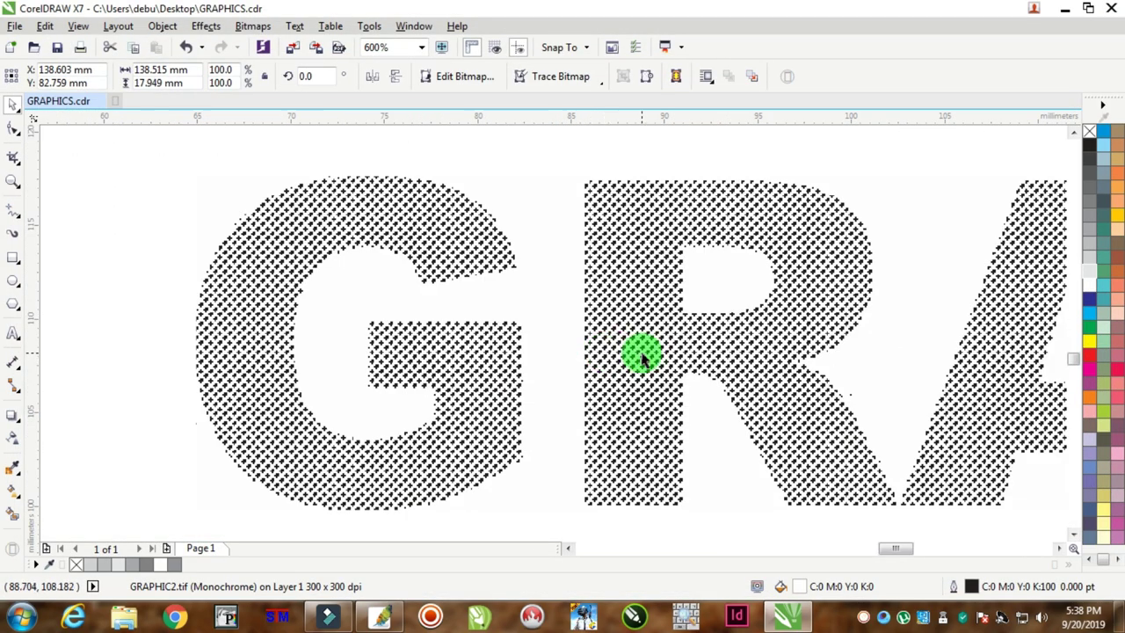
scroll(745, 349, "up", 1)
scroll(745, 349, "down", 1)
scroll(595, 336, "down", 1)
left_click(618, 300)
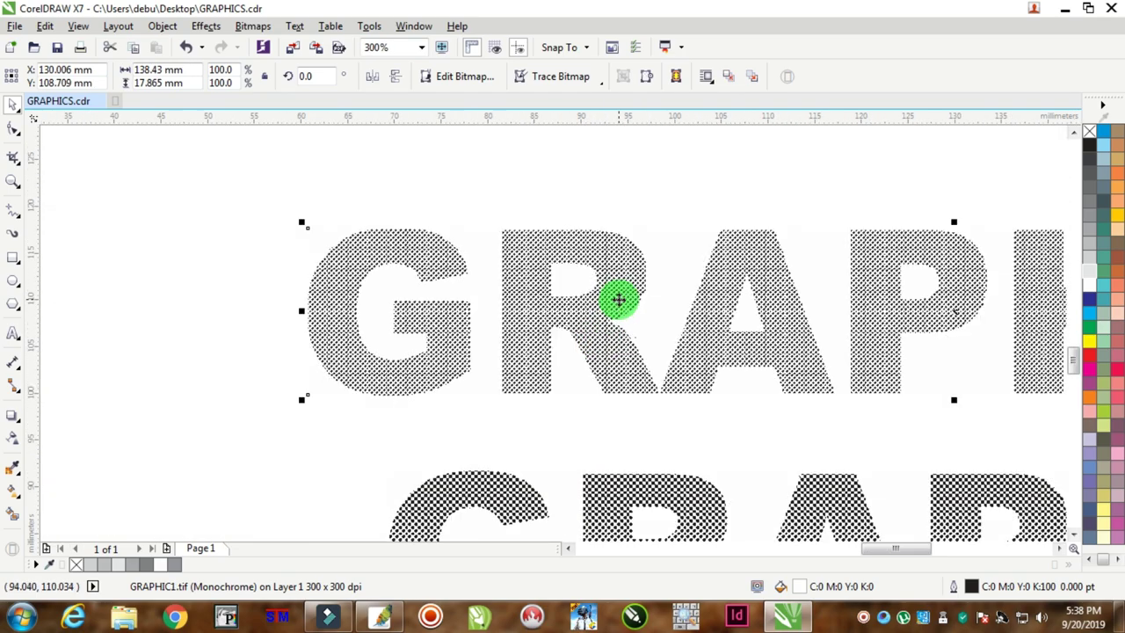
scroll(613, 297, "up", 2)
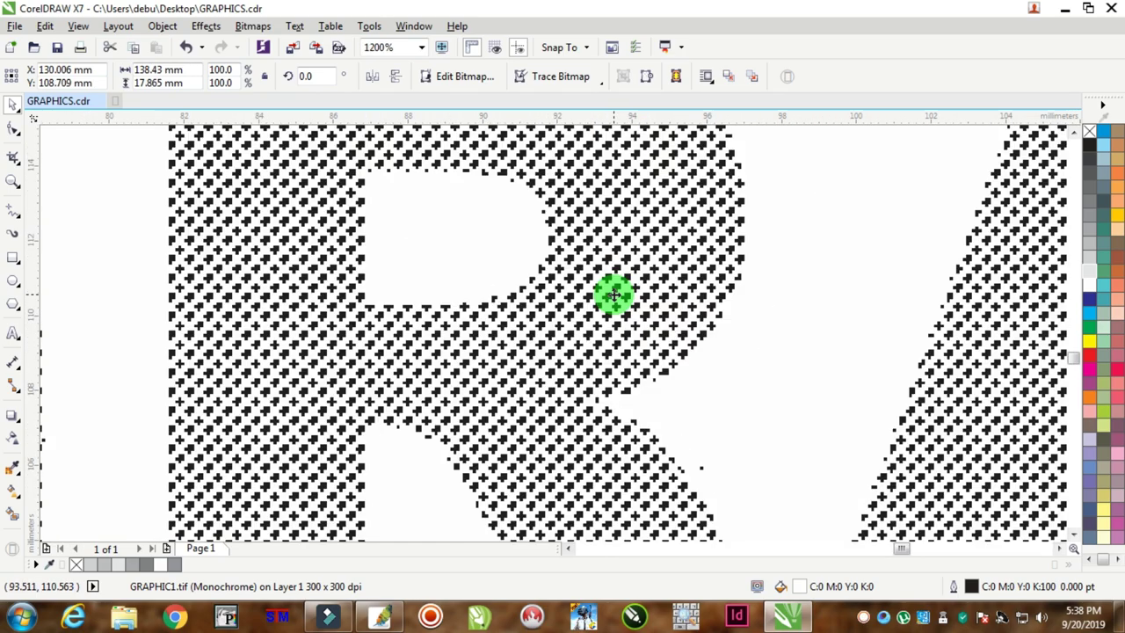
scroll(613, 283, "down", 3)
scroll(623, 314, "down", 1)
scroll(627, 382, "up", 3)
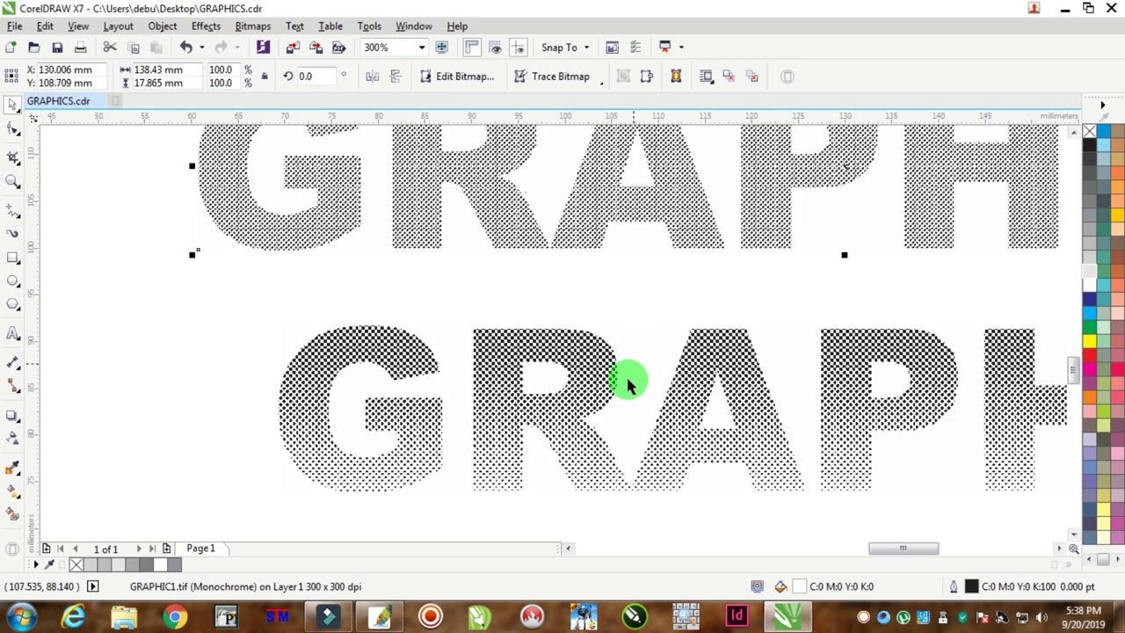
scroll(585, 465, "up", 1)
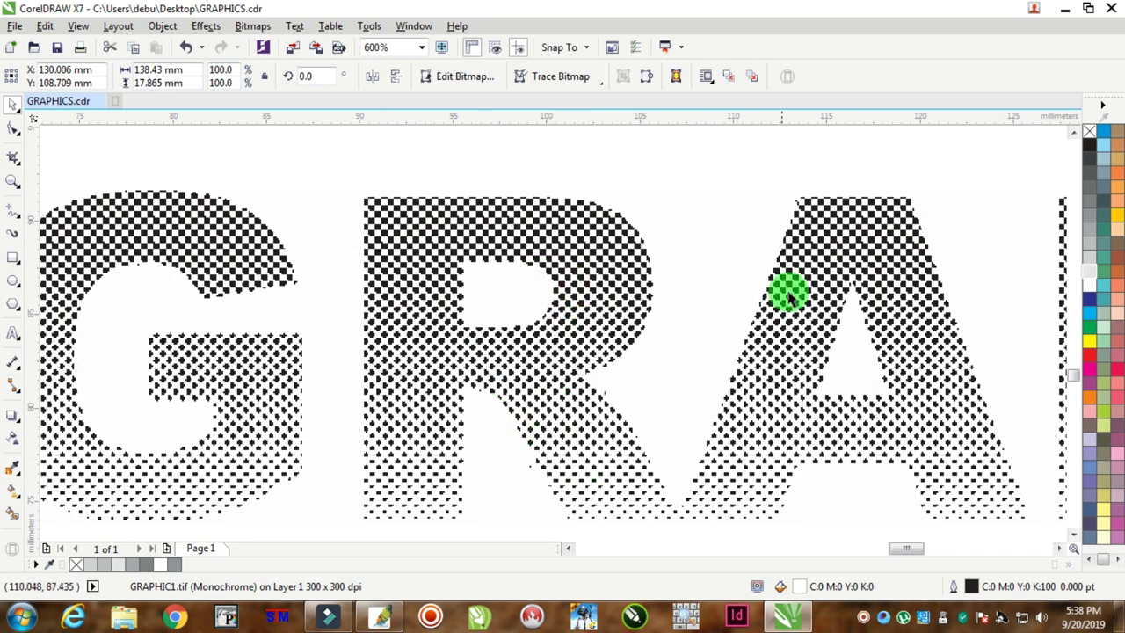
scroll(708, 414, "down", 3)
scroll(708, 396, "down", 1)
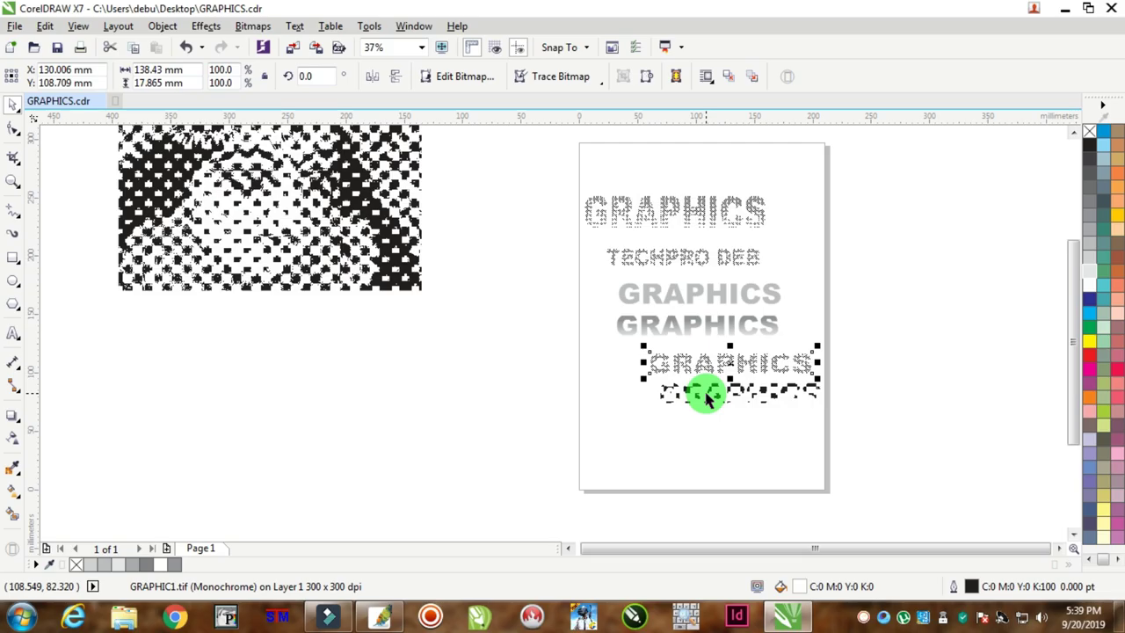
scroll(209, 183, "up", 2)
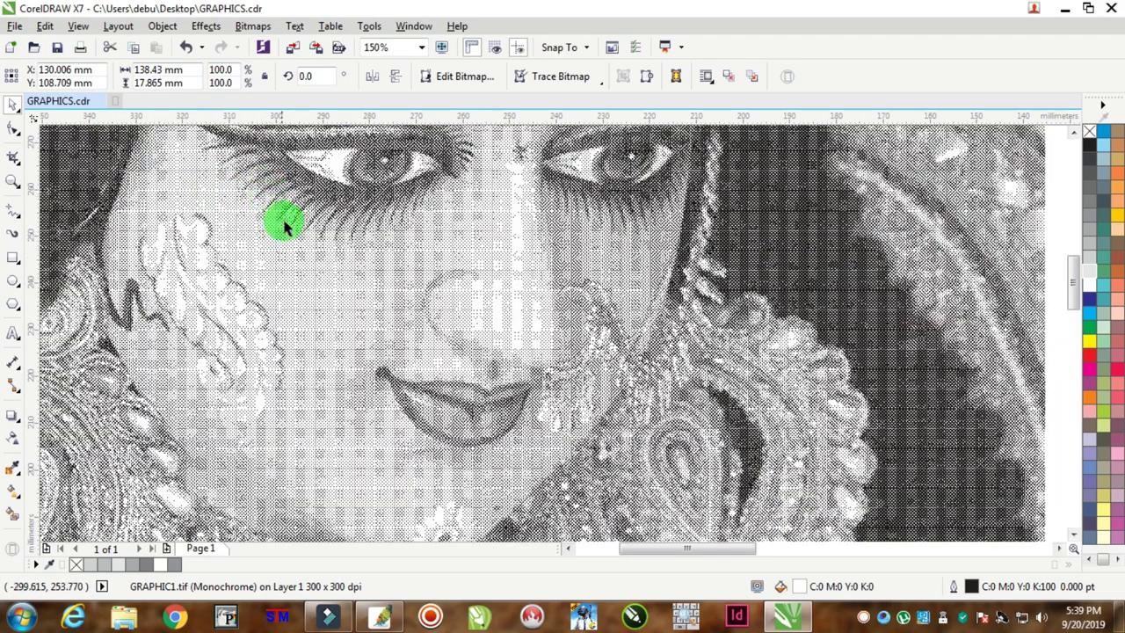
scroll(284, 224, "up", 1)
scroll(284, 224, "down", 2)
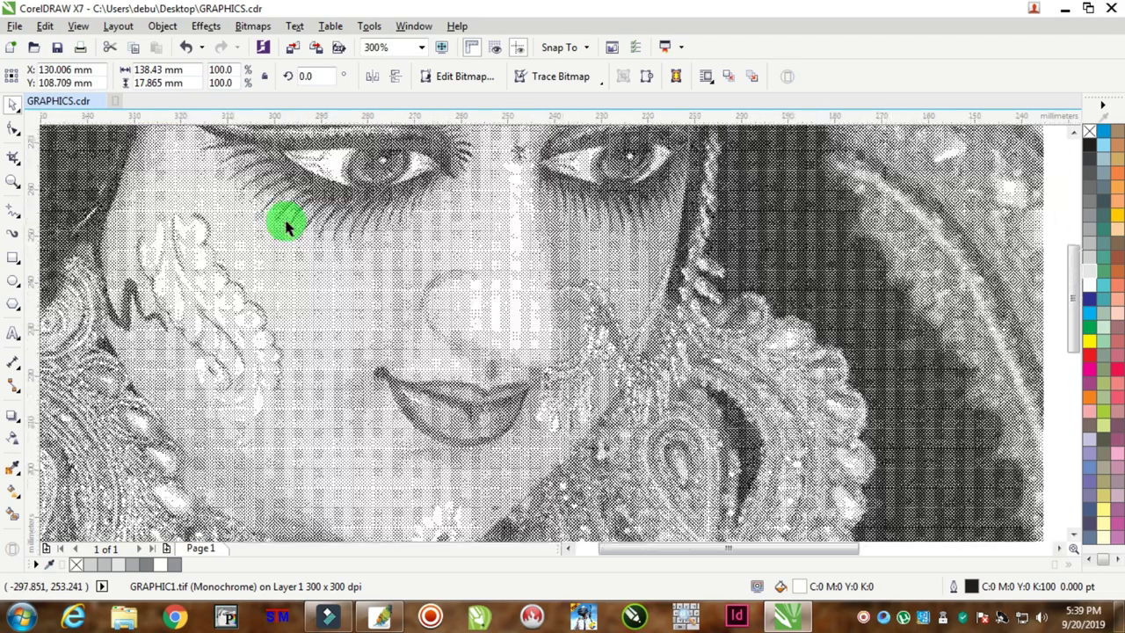
scroll(283, 224, "down", 2)
left_click(377, 613)
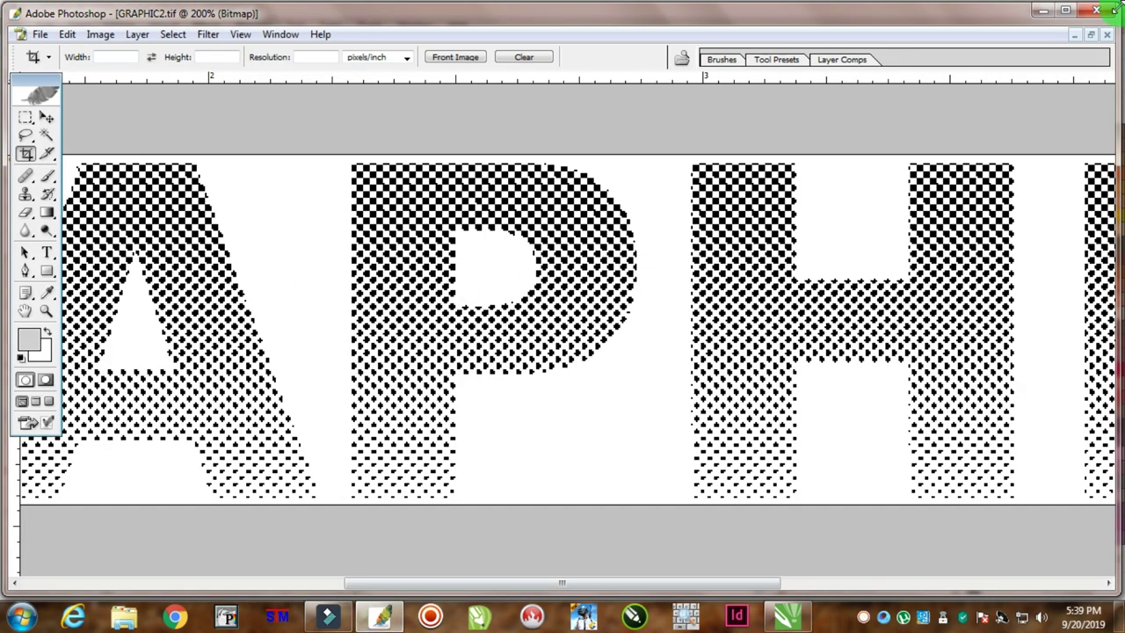
Step: Close GRAPHIC2.tif, open the three images from the Images folder and maximize MA DURGA.jpg
left_click(1109, 37)
key("ctrl+o")
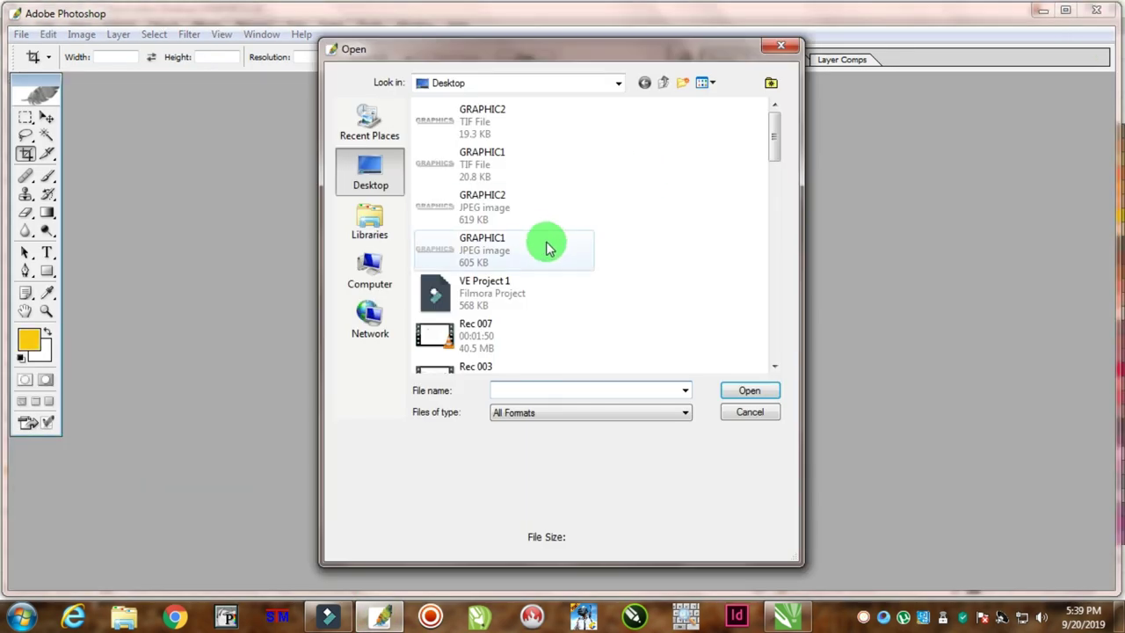
left_click_drag(773, 138, 793, 289)
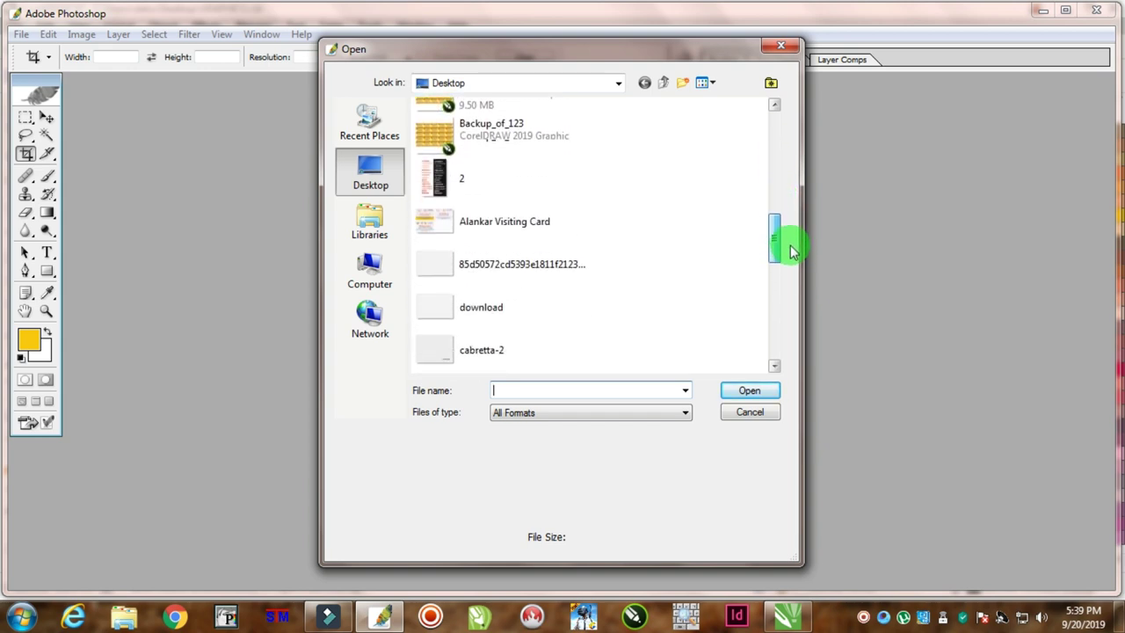
left_click_drag(793, 289, 774, 315)
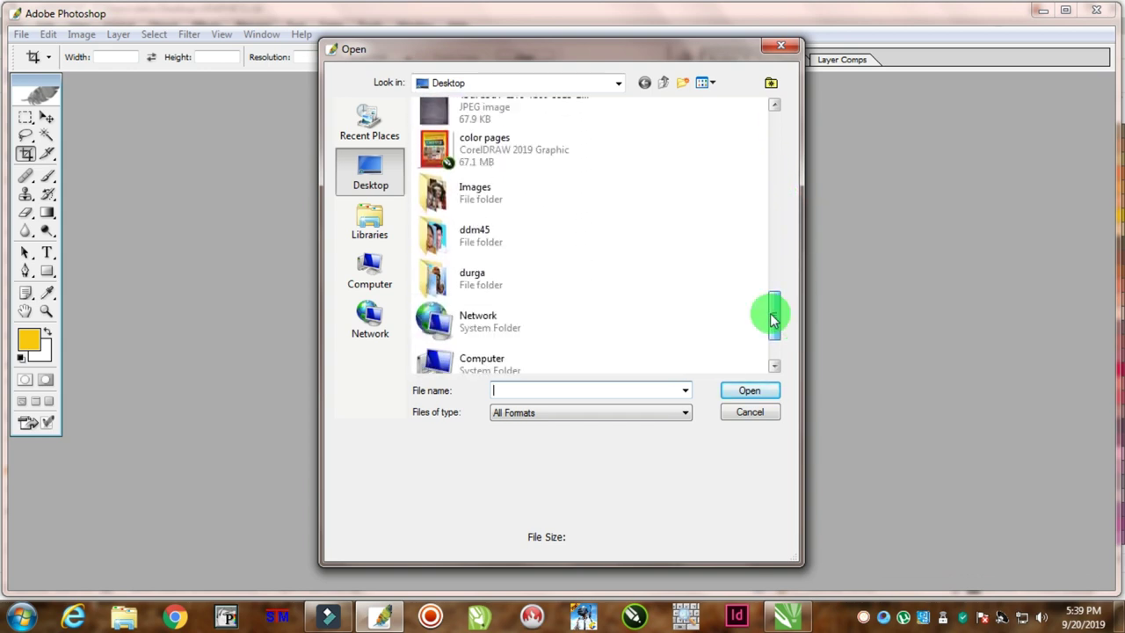
double_click(463, 202)
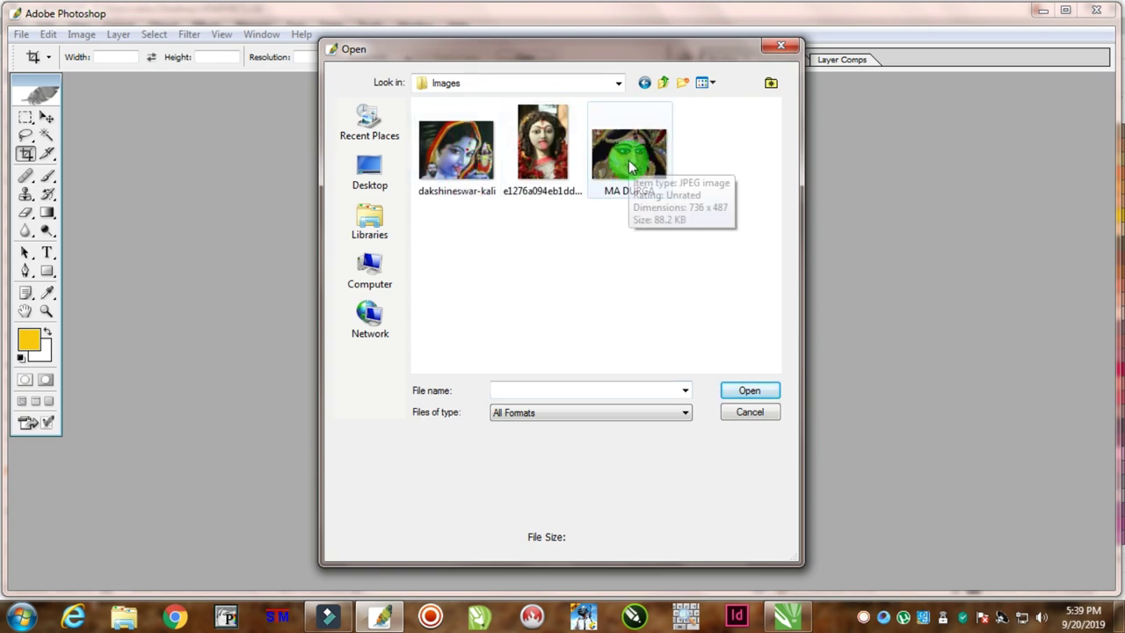
left_click_drag(718, 247, 414, 126)
left_click(742, 389)
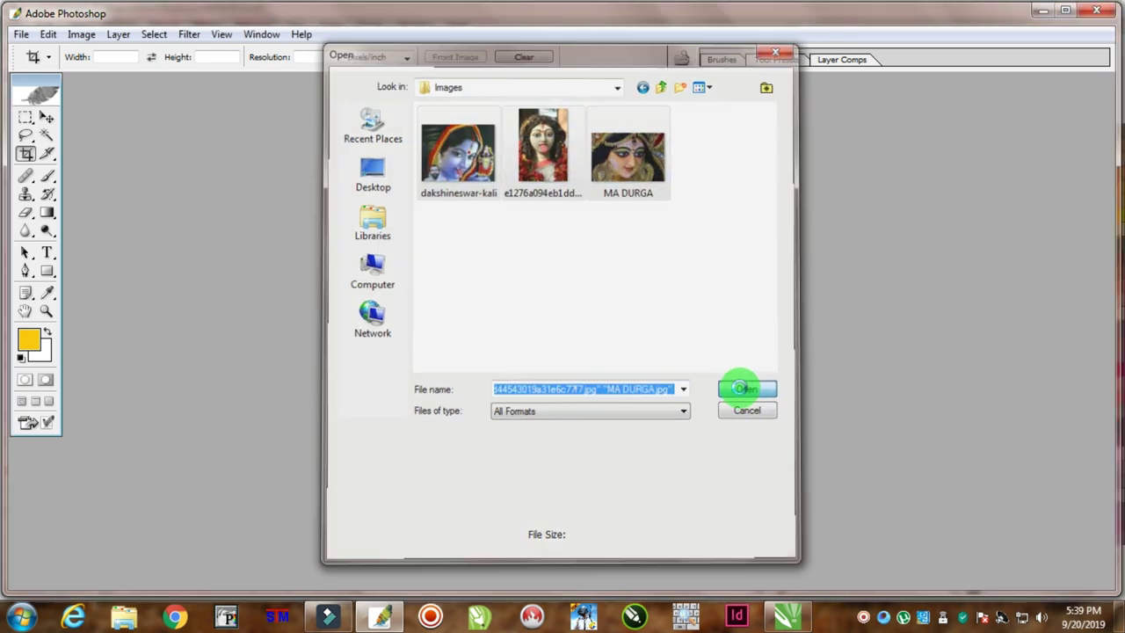
double_click(554, 103)
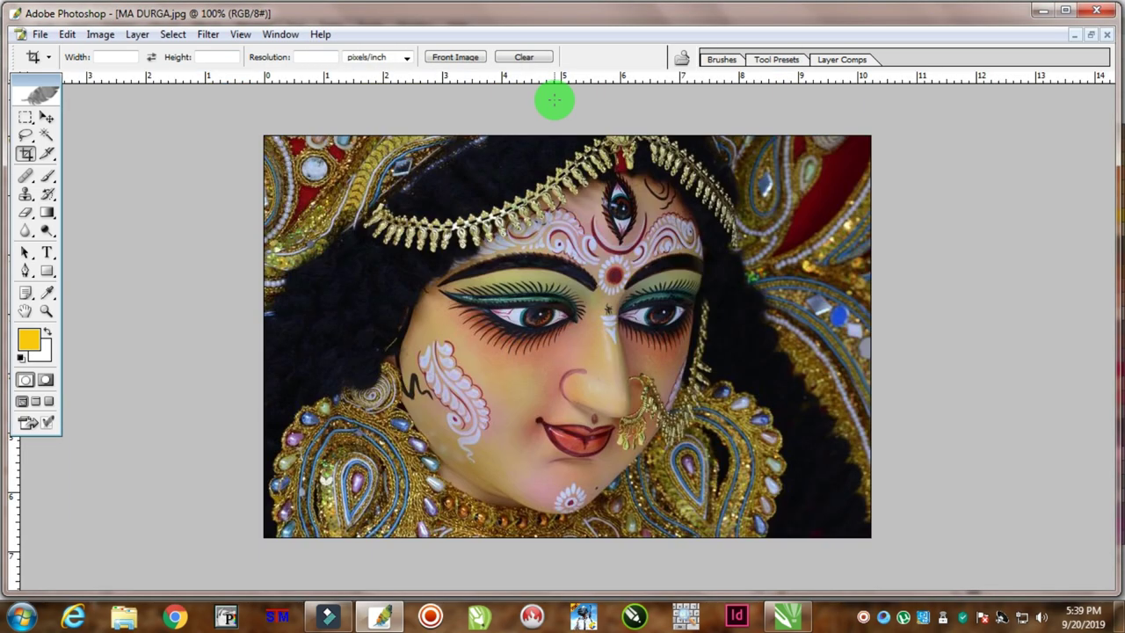
Step: Convert MA DURGA to grayscale, discarding its colour information
left_click(93, 33)
mouse_move(123, 52)
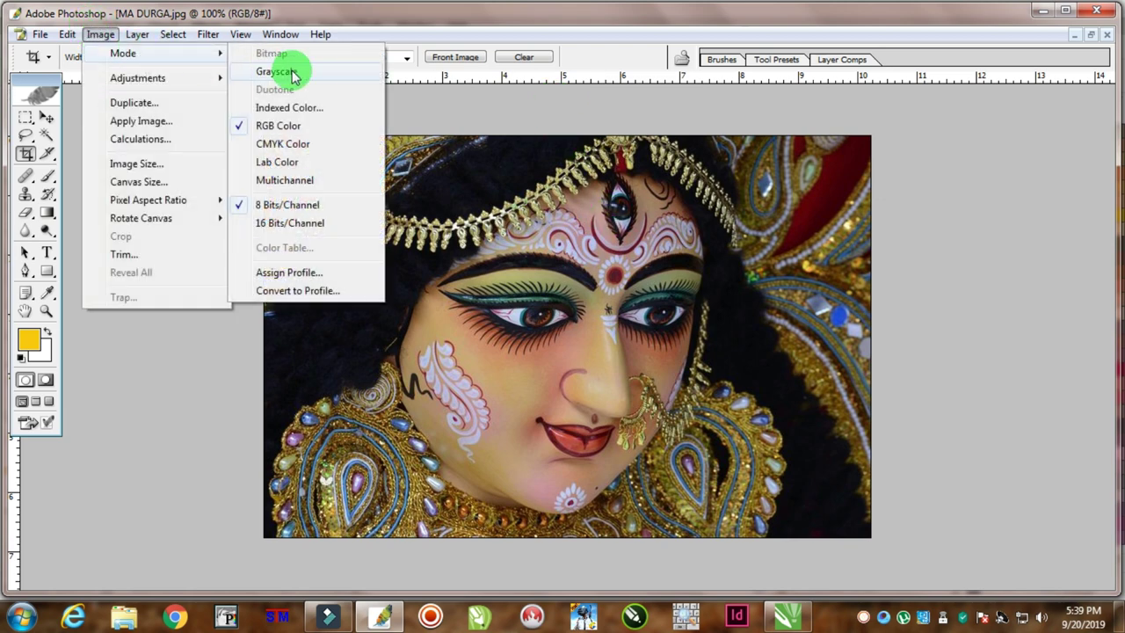
left_click(293, 74)
left_click(527, 239)
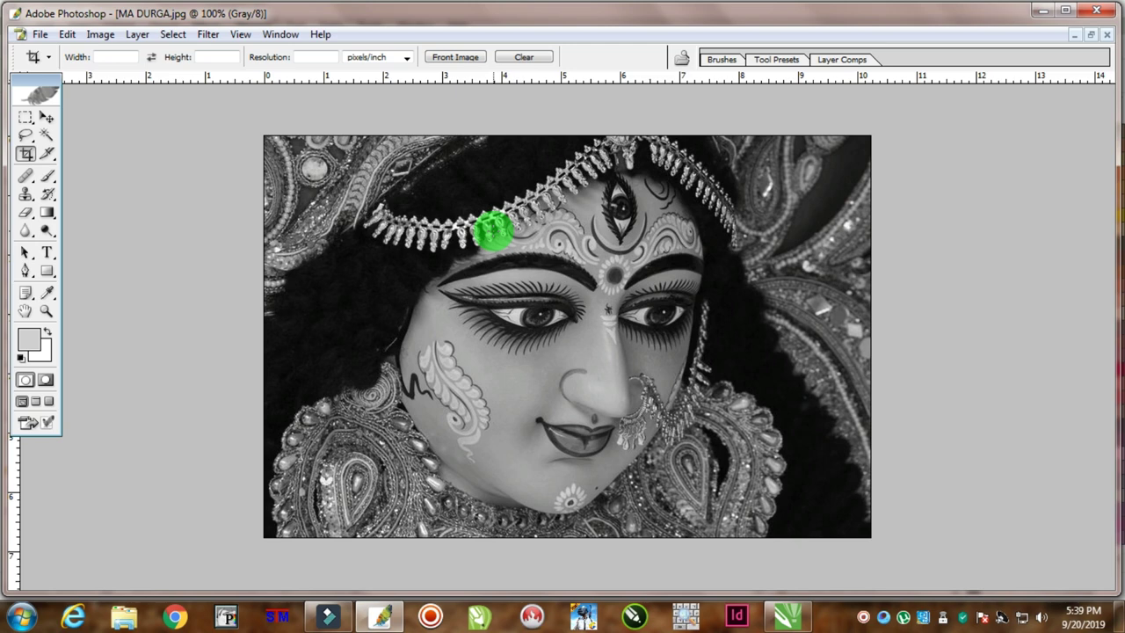
left_click(131, 34)
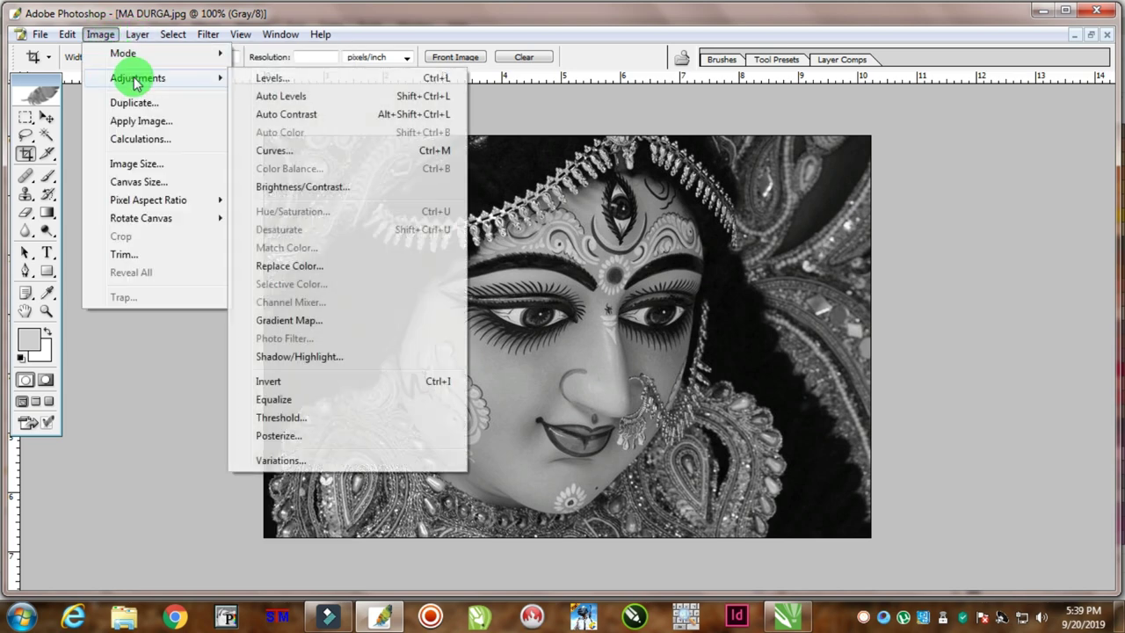
mouse_move(138, 77)
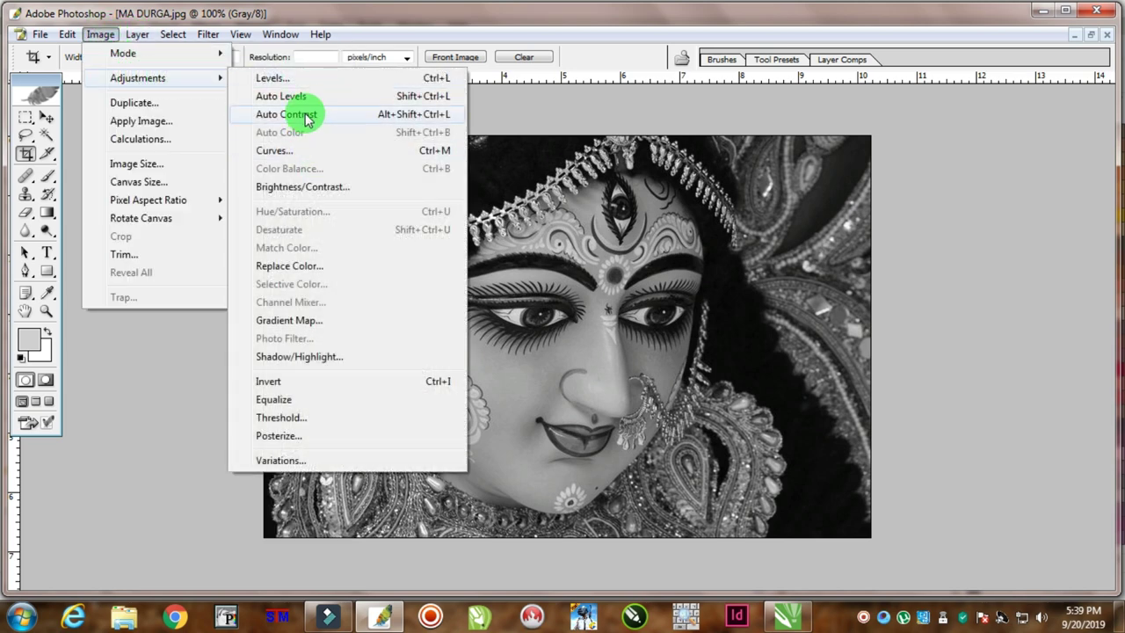
Step: Brighten the Durga face with Levels, midtone 1.68 and white point 220
left_click(432, 82)
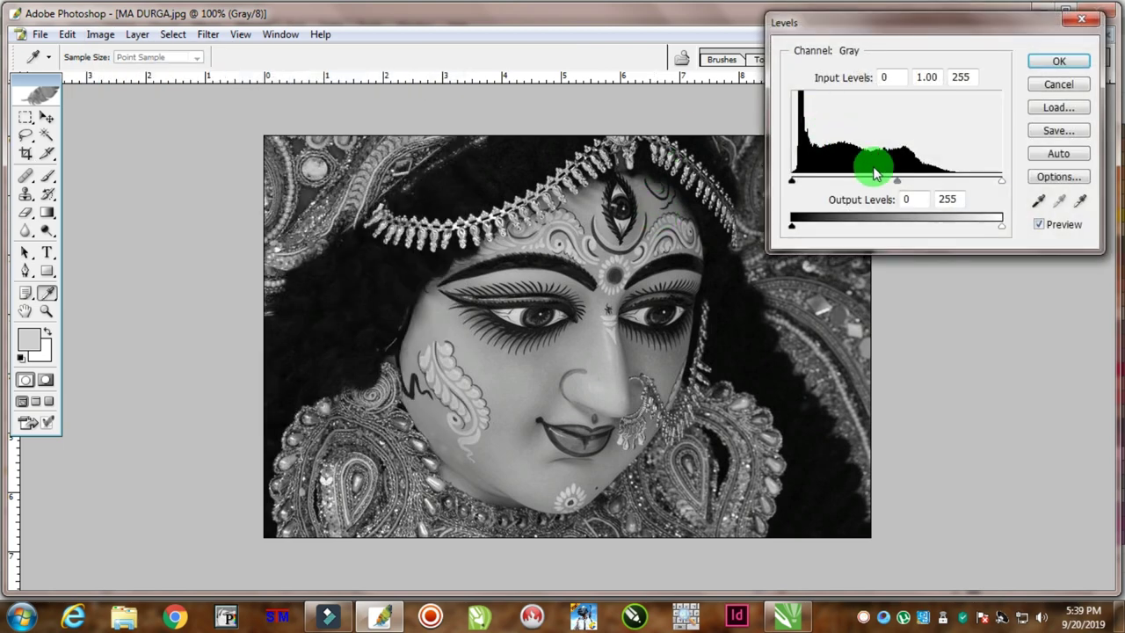
left_click_drag(898, 182, 865, 183)
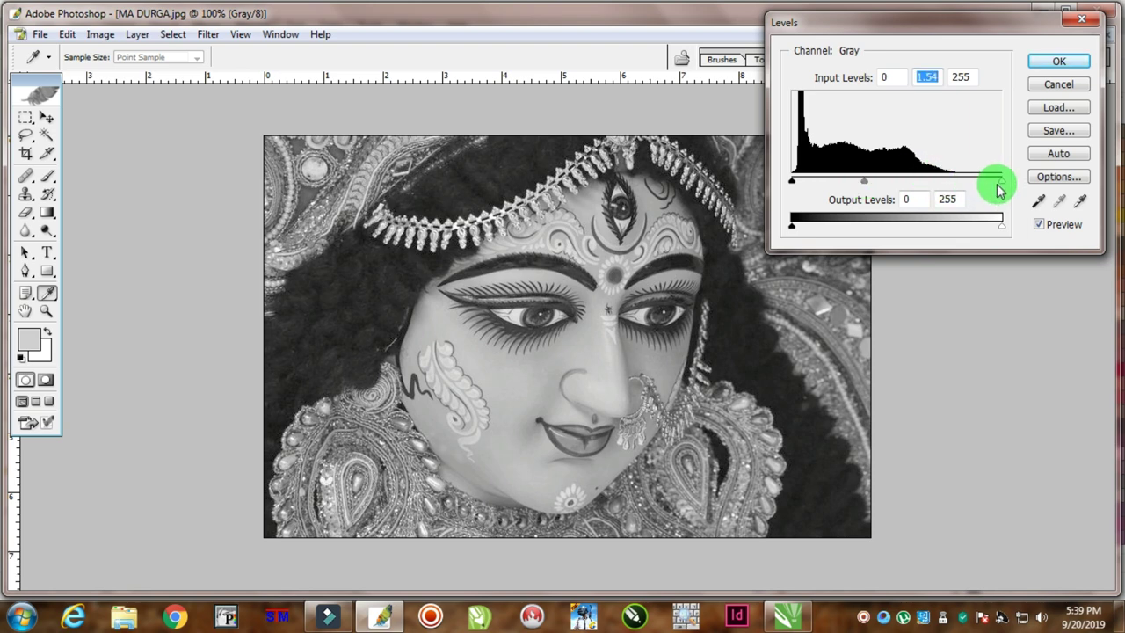
left_click_drag(1002, 184, 974, 184)
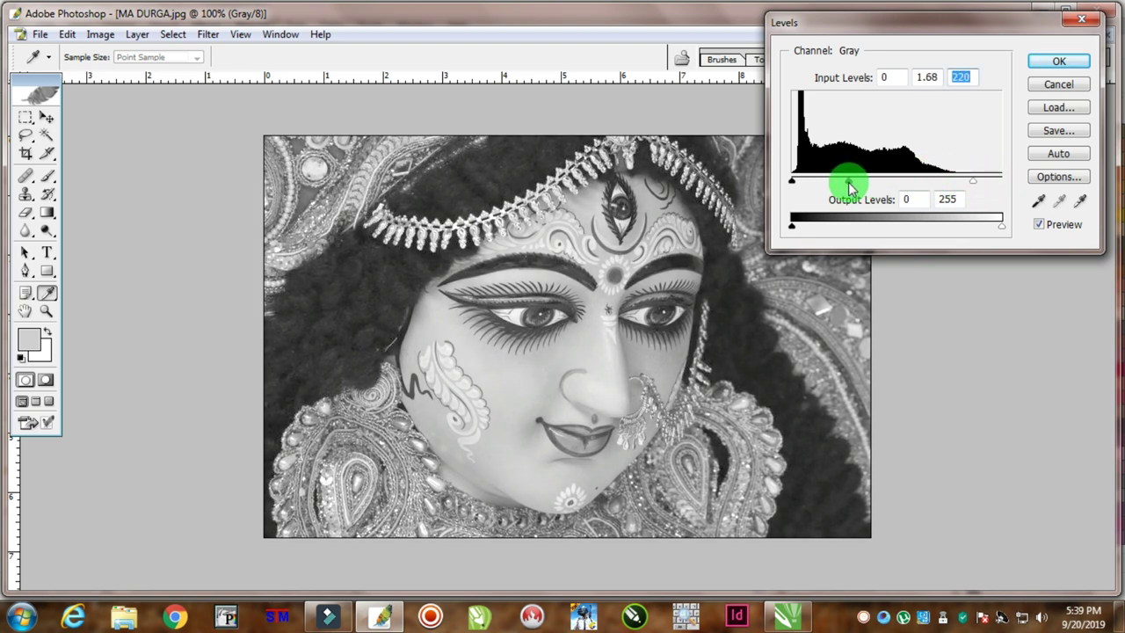
left_click(1061, 62)
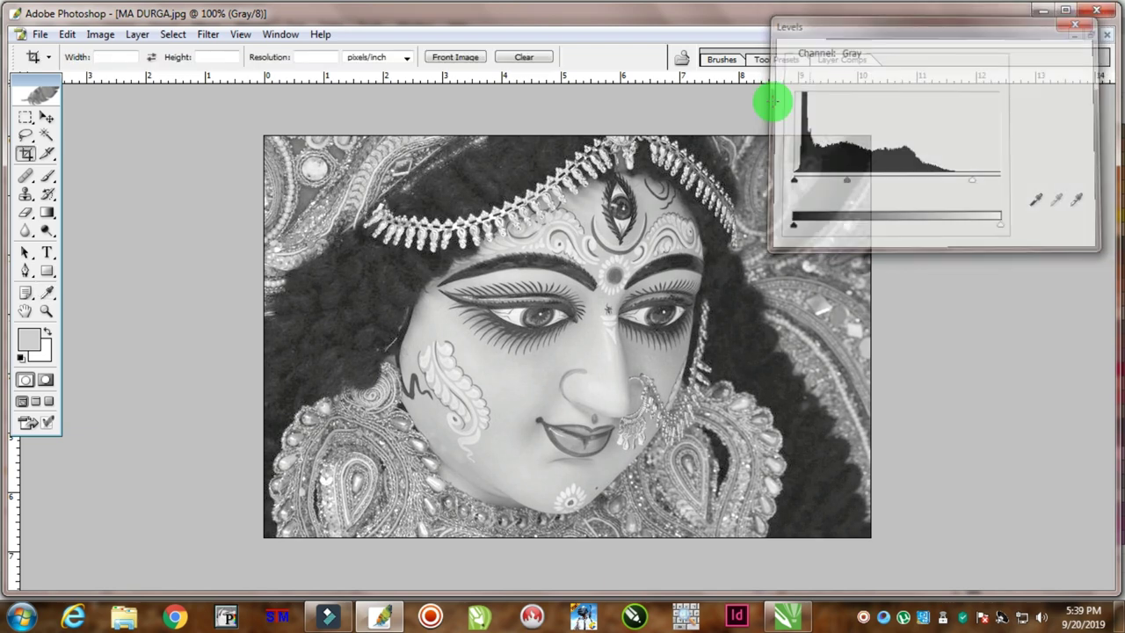
Step: Resample the image to 300 pixels/inch and fit it on screen
left_click(98, 34)
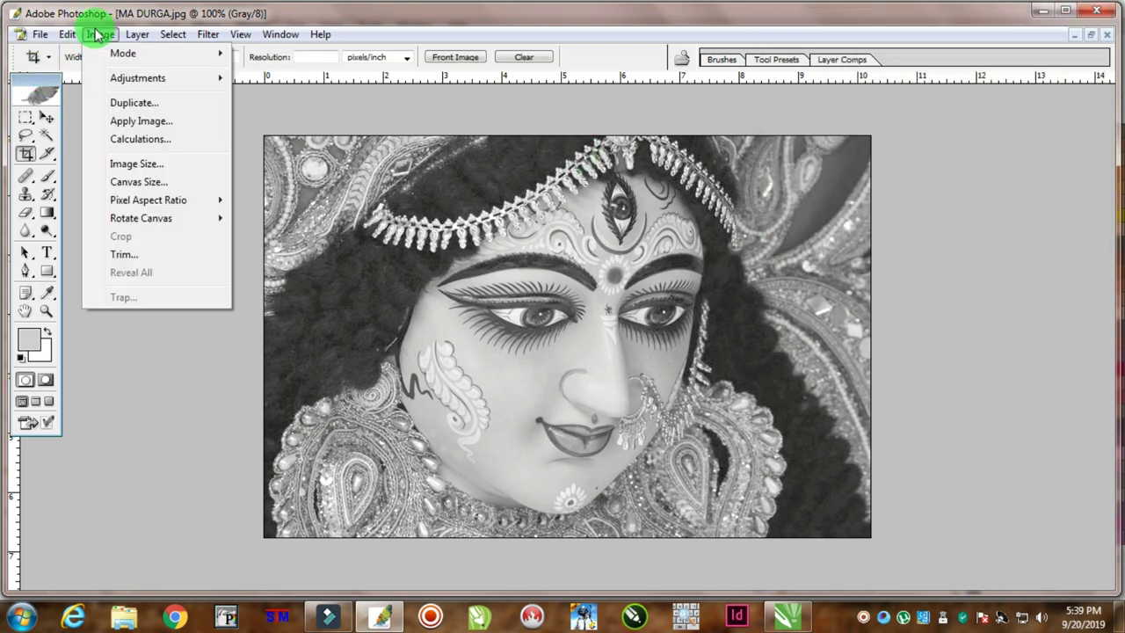
left_click(136, 165)
double_click(499, 358)
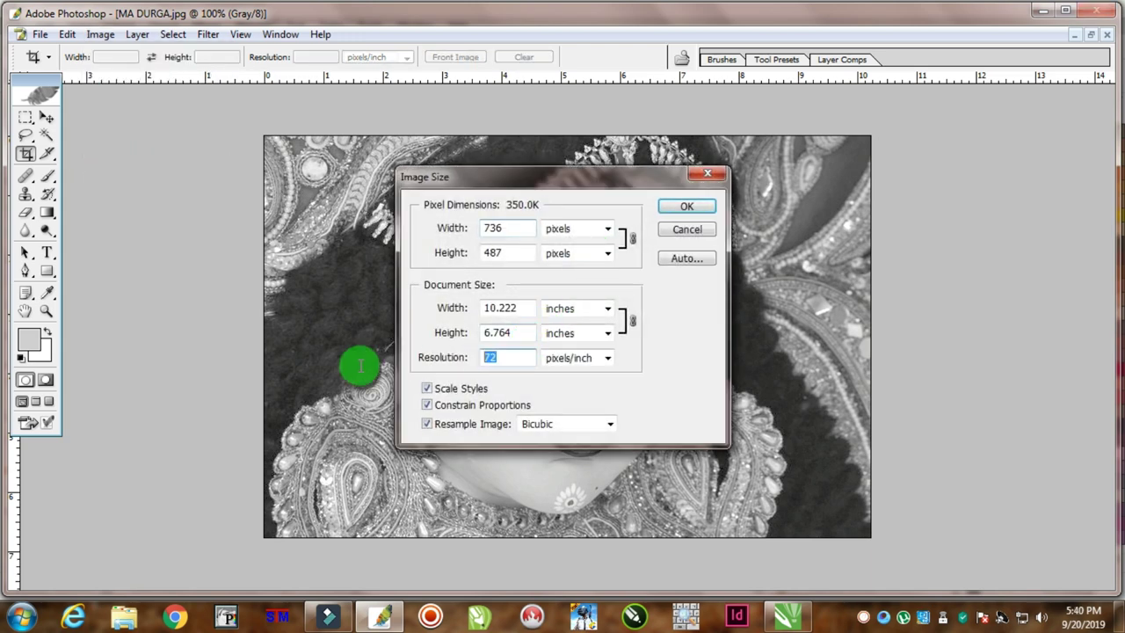
type("300")
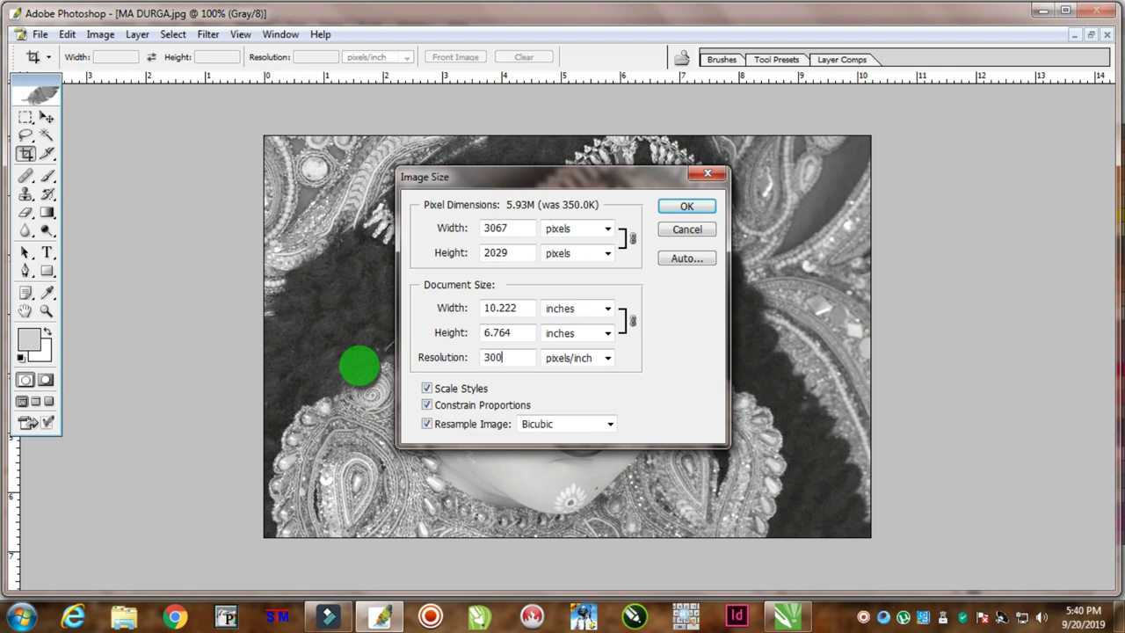
key("Return")
key("ctrl+0")
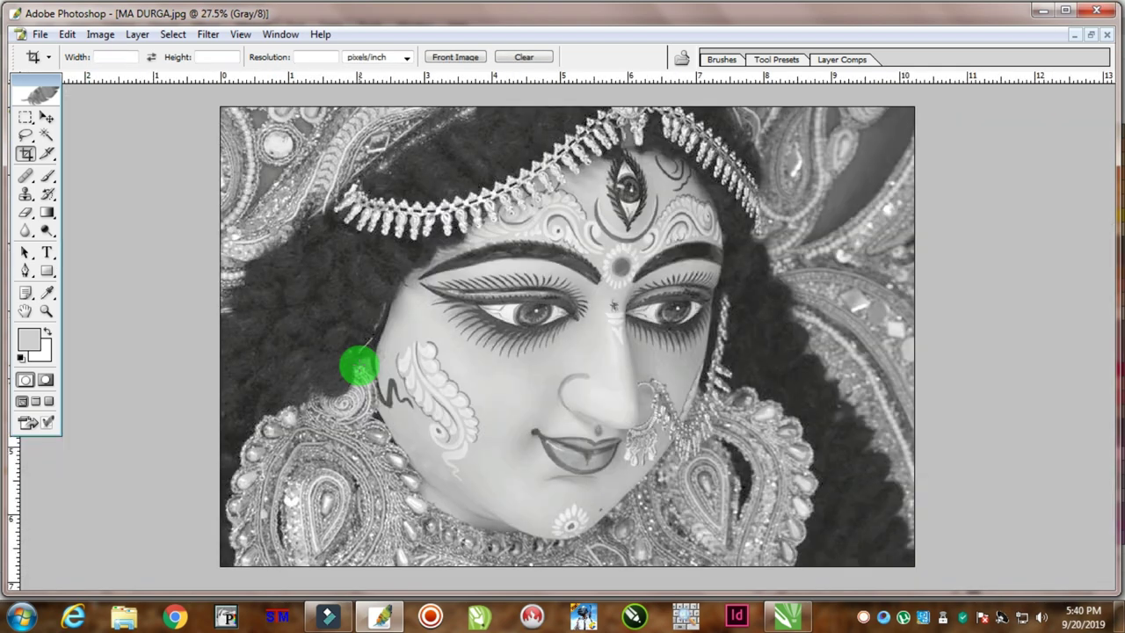
Step: Convert the Durga face to a 300 ppi bitmap with a 45 lines/inch, 45°, round halftone
left_click(99, 34)
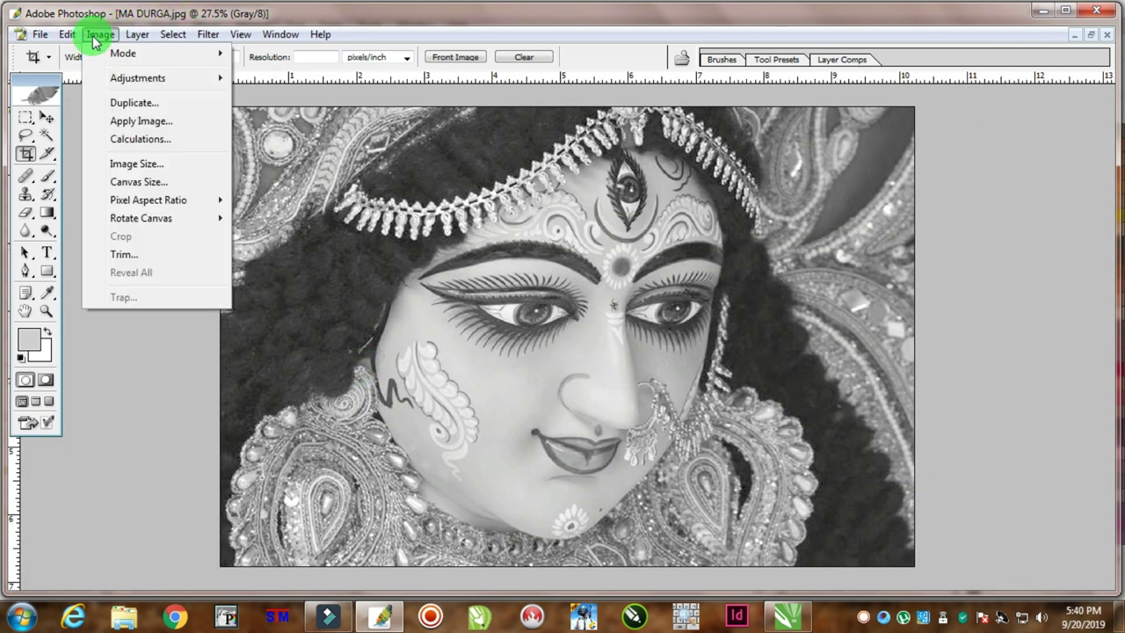
mouse_move(123, 54)
left_click(281, 51)
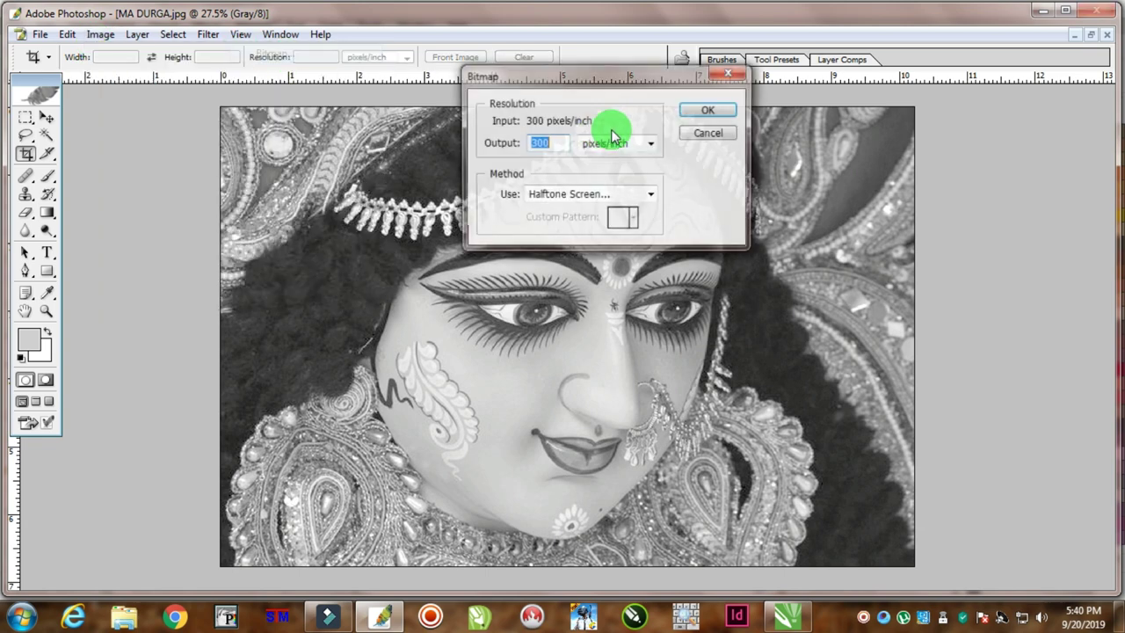
left_click_drag(593, 85, 598, 56)
left_click(715, 81)
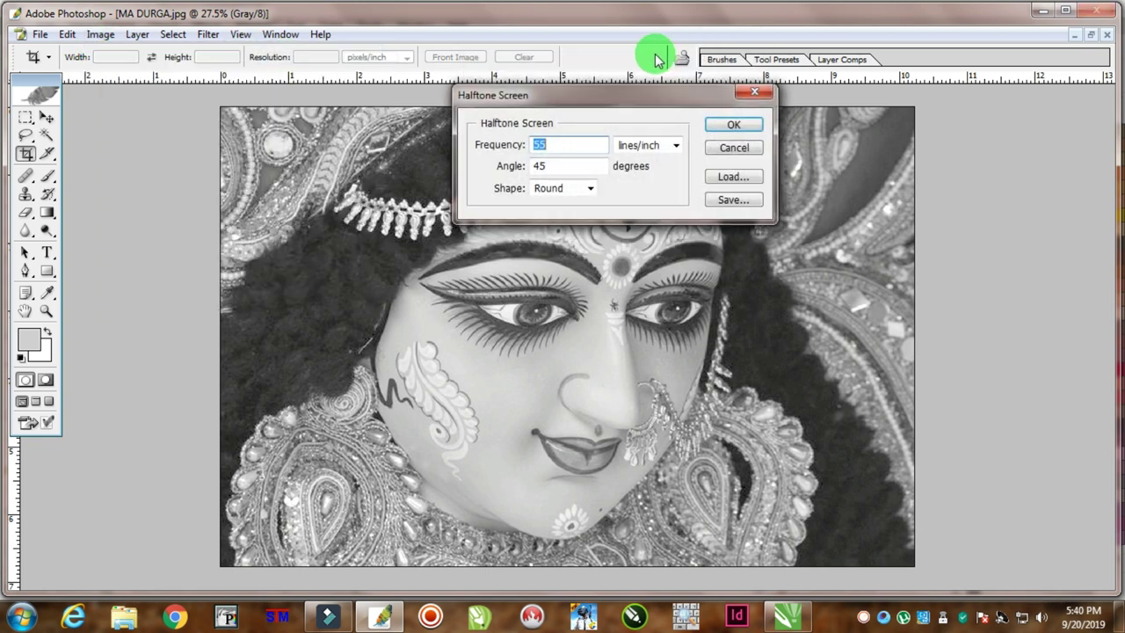
left_click_drag(636, 95, 675, 41)
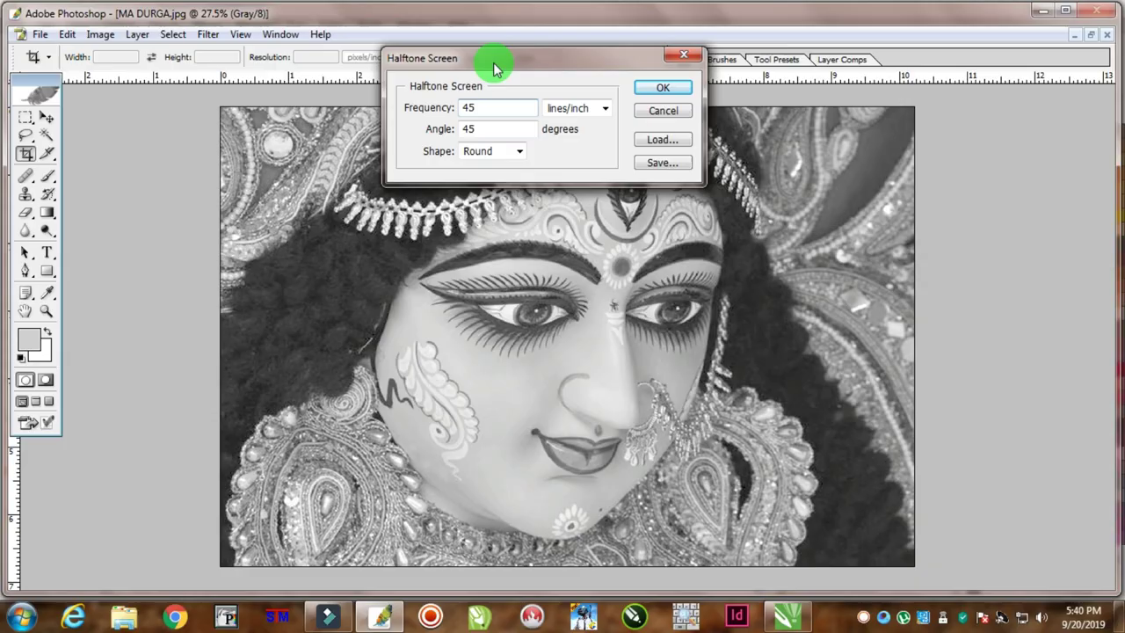
left_click(662, 87)
Step: Zoom in and pan across the eyes, nose and lips to check the halftone dots
key("ctrl+plus")
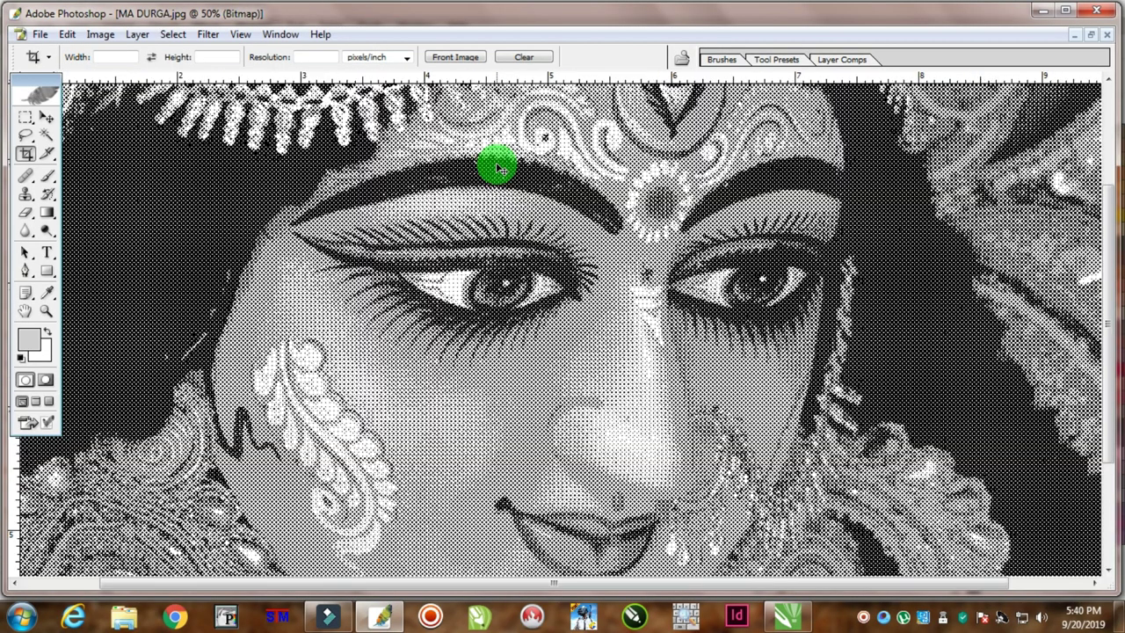
key("ctrl+plus")
key("ctrl+plus")
scroll(447, 208, "up", 1)
scroll(492, 164, "down", 5)
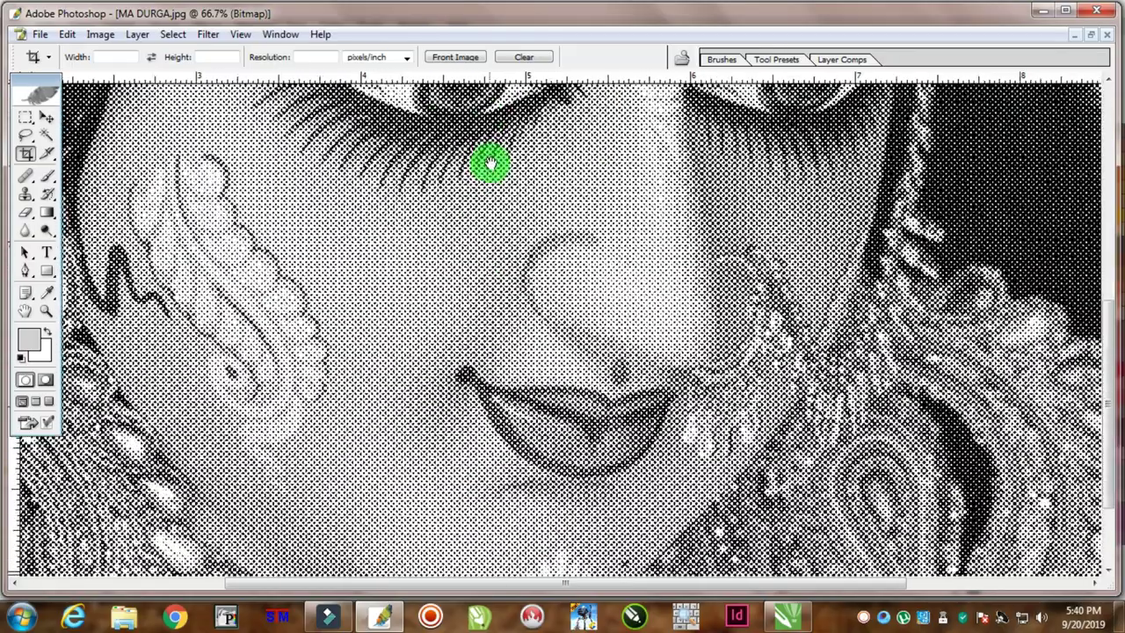
scroll(495, 334, "down", 3)
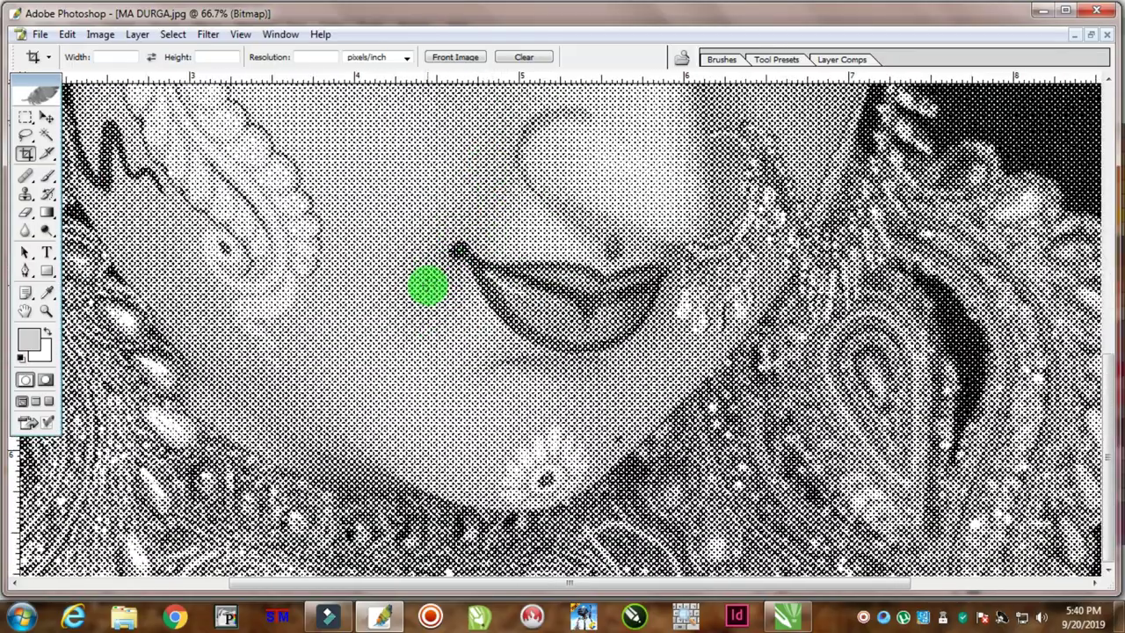
mouse_move(412, 281)
left_mouse_down()
mouse_move(527, 459)
mouse_move(181, 289)
left_mouse_up()
scroll(522, 434, "up", 3)
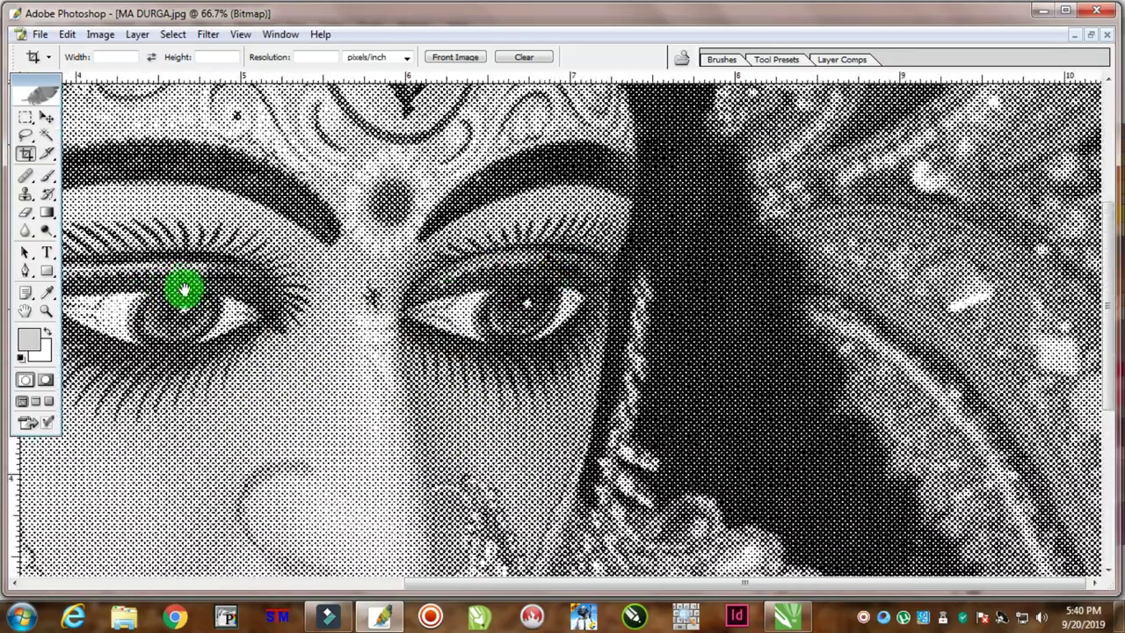
scroll(325, 363, "down", 3)
left_click_drag(246, 301, 595, 233)
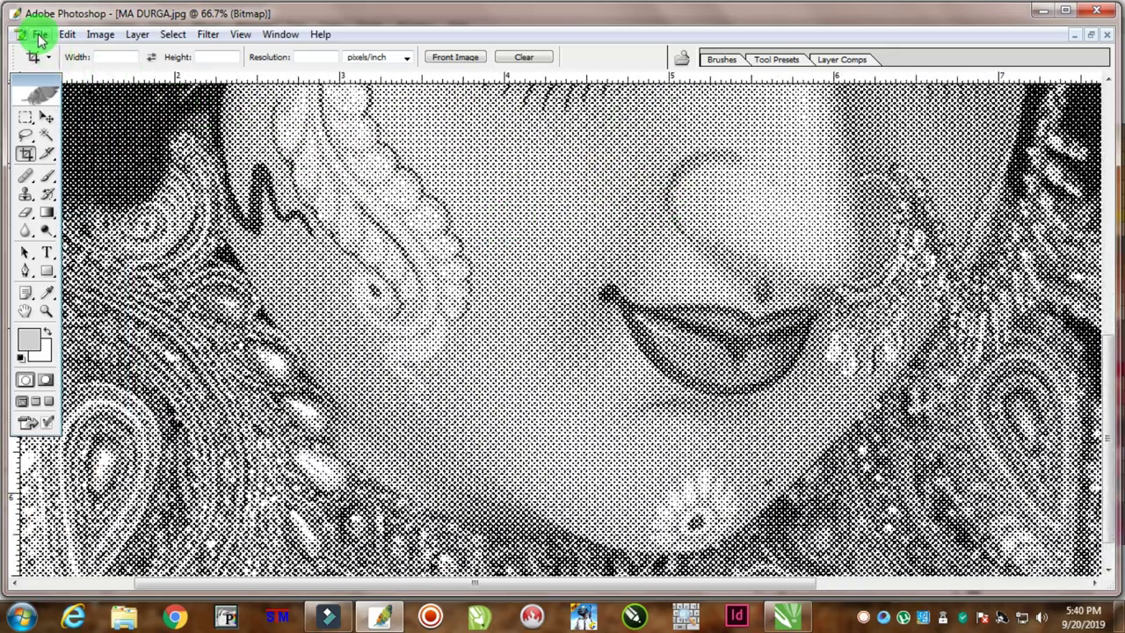
Step: Save the halftone face to the Desktop as MA DURGA.tif
left_click(39, 36)
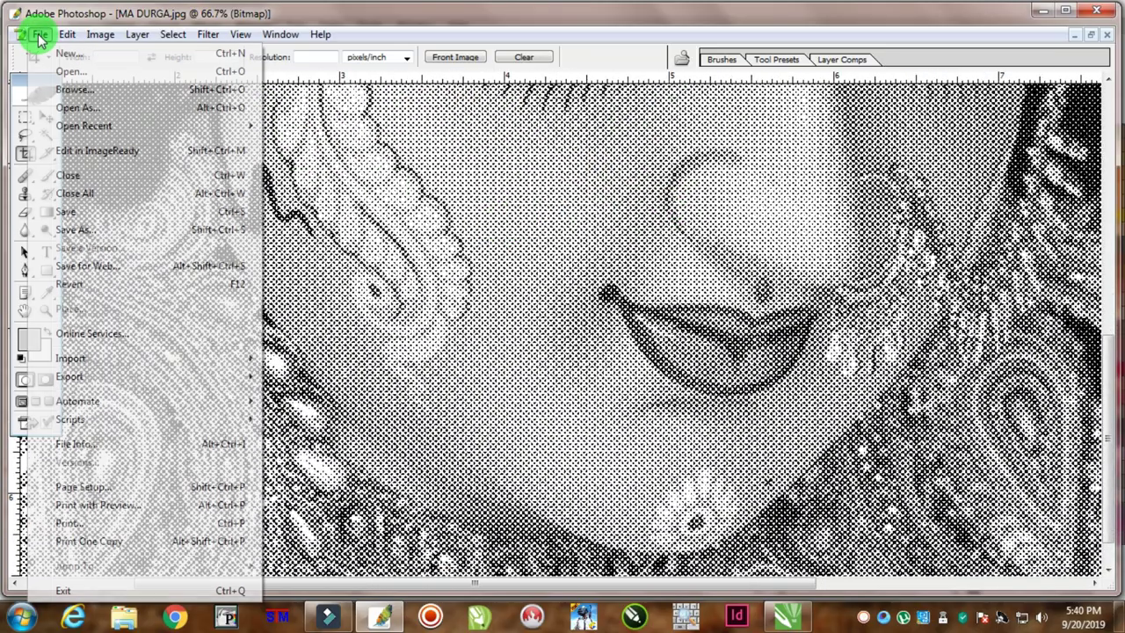
left_click(77, 232)
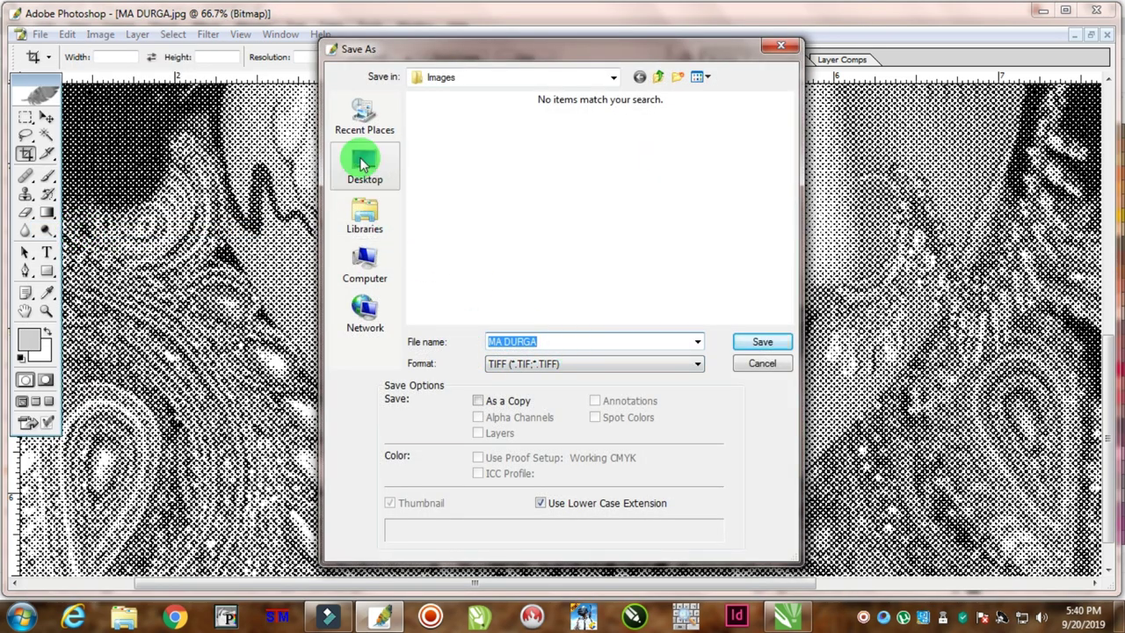
left_click(362, 158)
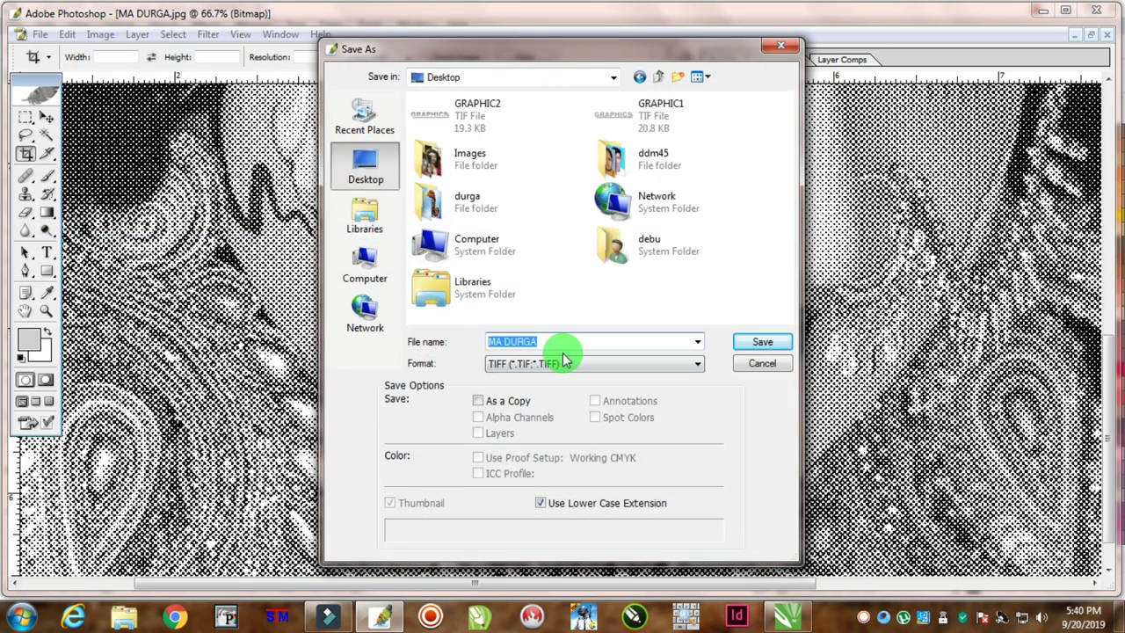
left_click(756, 342)
left_click(670, 174)
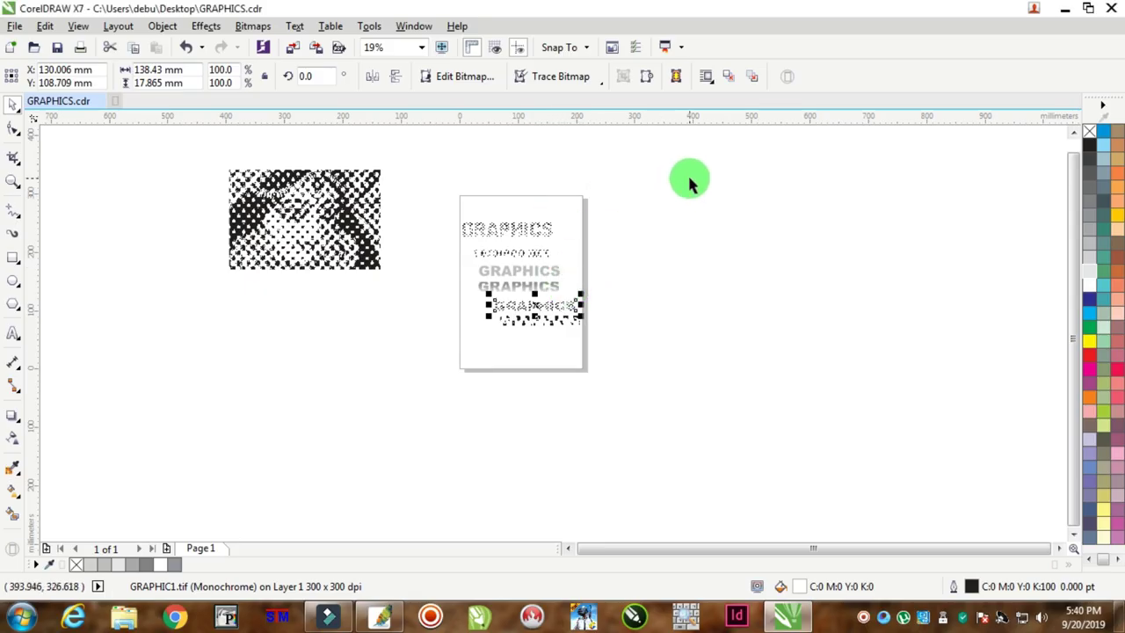
Step: Move the GRAPHICS text lines off the page and switch the page to landscape
left_click_drag(689, 178, 406, 419)
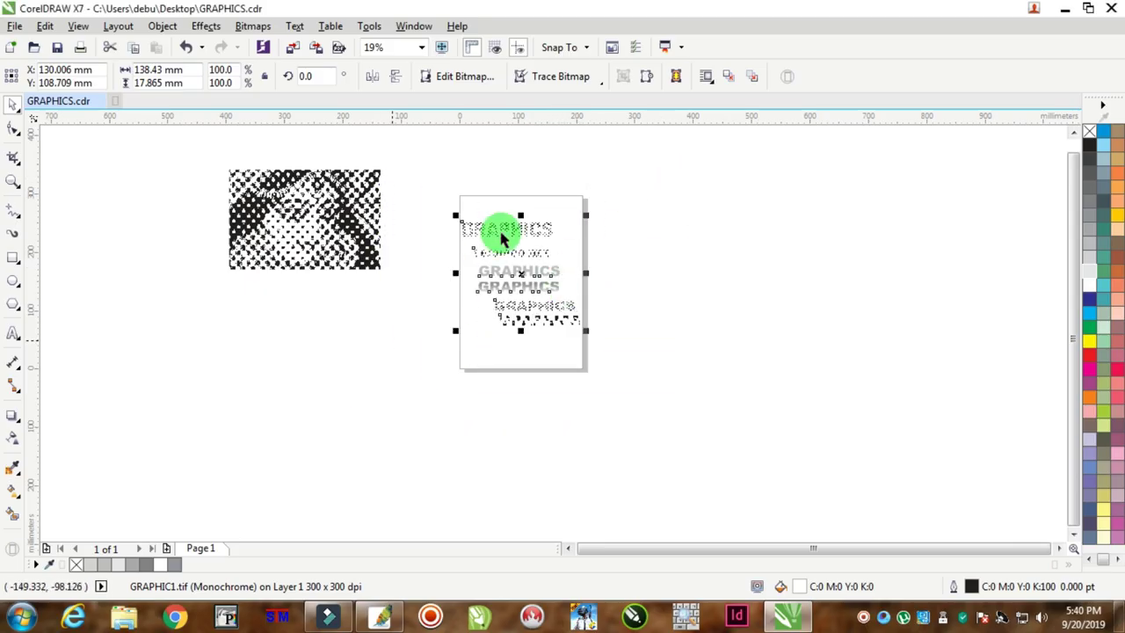
left_click_drag(502, 232, 786, 230)
key("Escape")
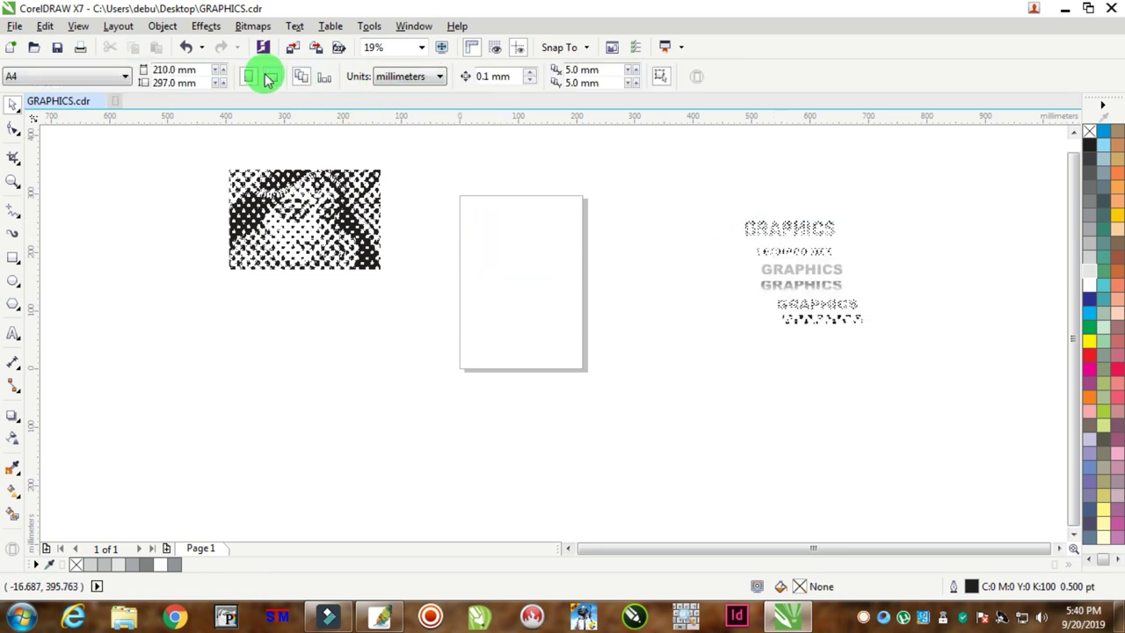
left_click(272, 76)
Step: Draw a rectangle across the page with an 8 pt outline, then nudge and heighten it
scroll(552, 276, "up", 2)
left_click(20, 255)
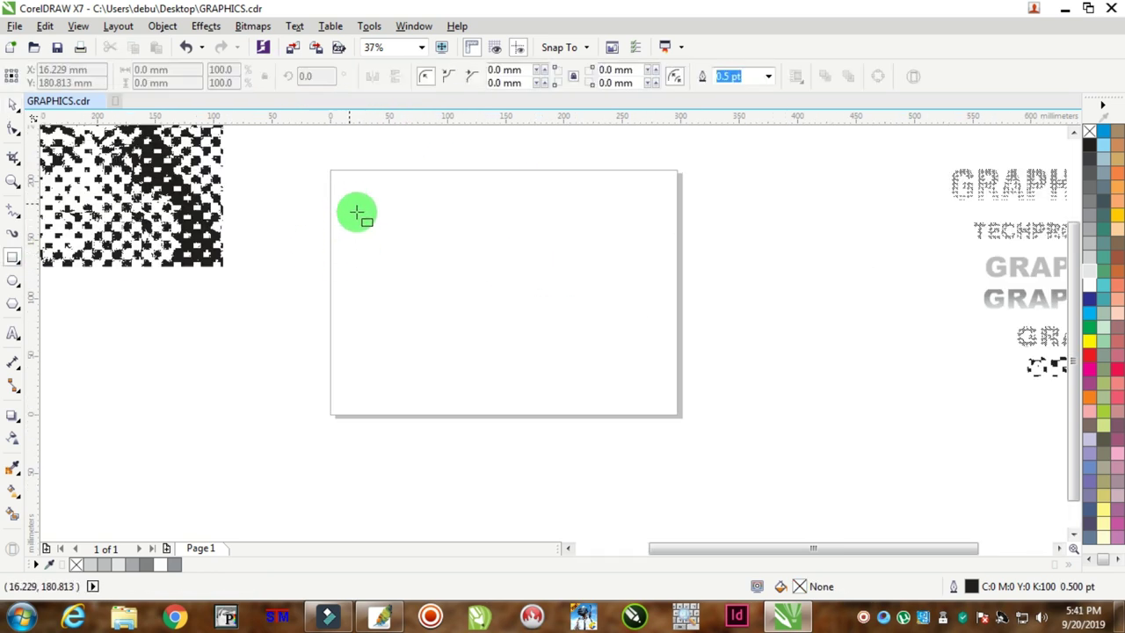
left_click_drag(349, 204, 652, 340)
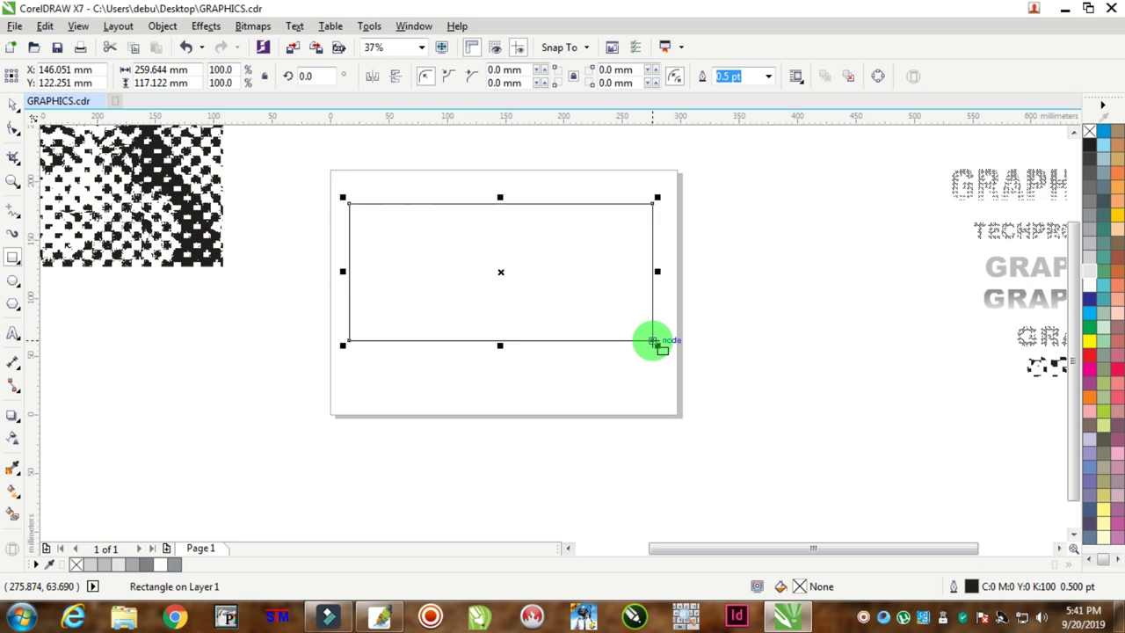
key("F12")
type("8")
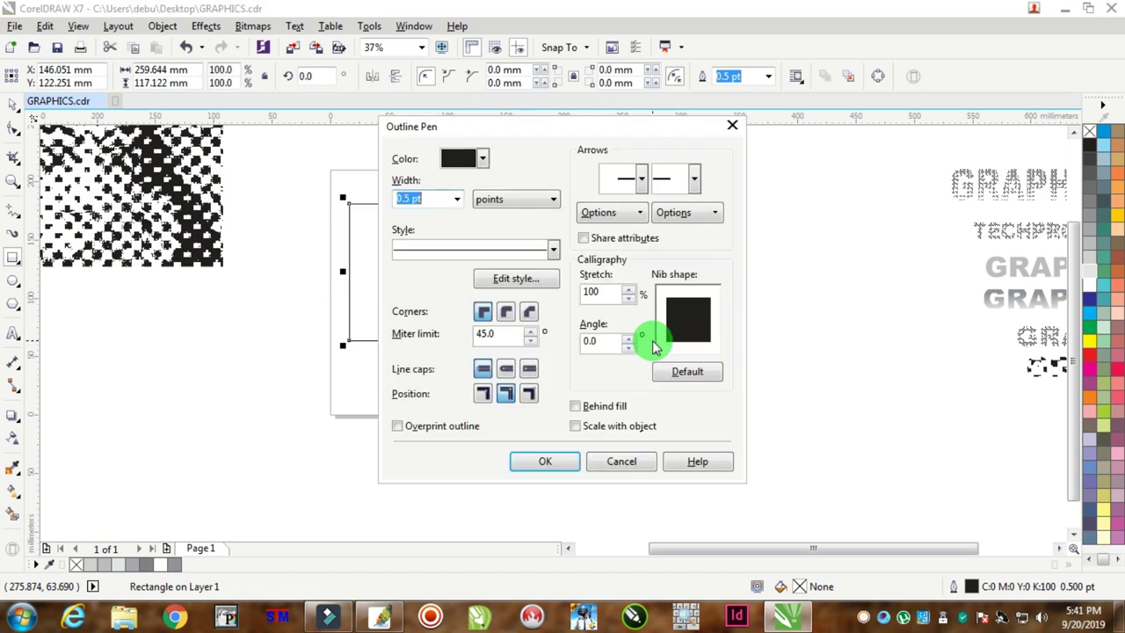
key("Tab")
key("Return")
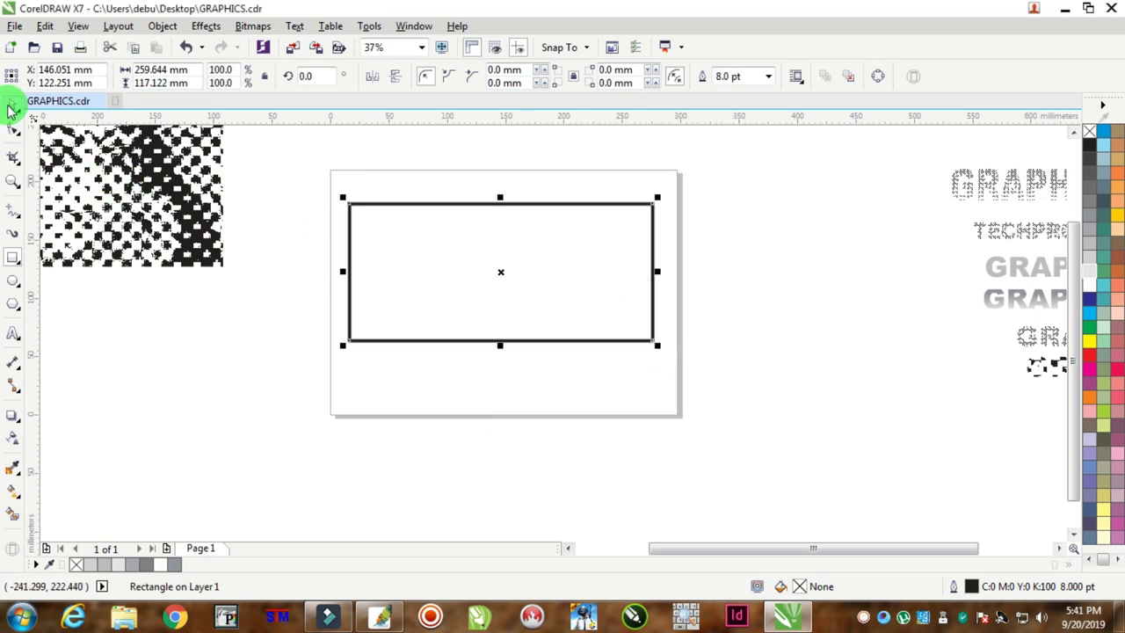
left_click(11, 107)
left_click_drag(502, 339, 509, 353)
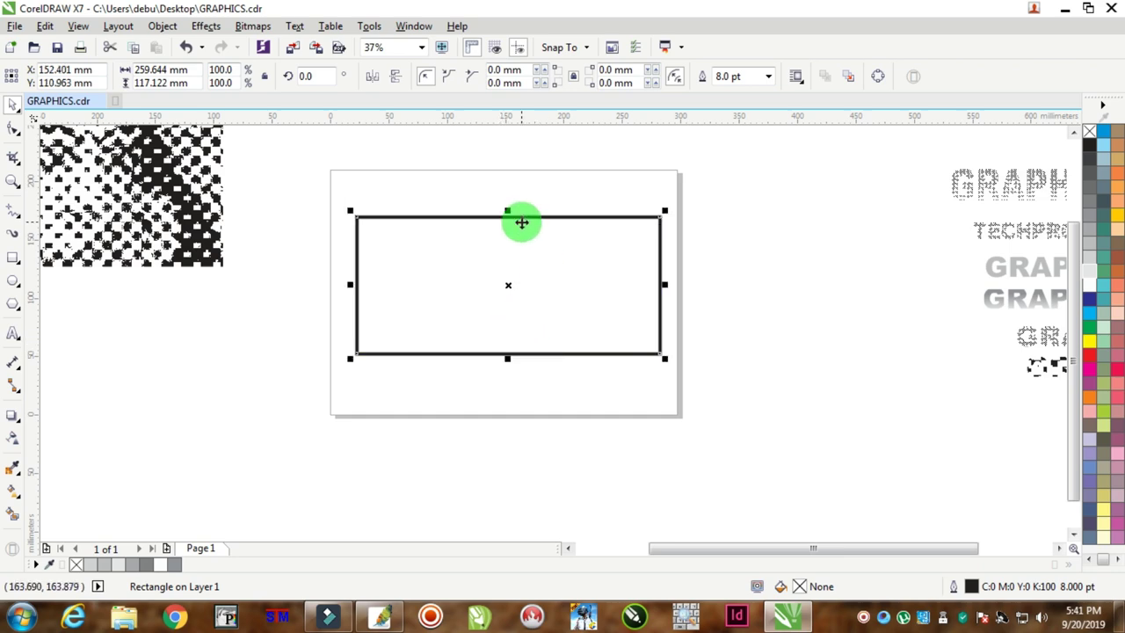
left_click_drag(507, 211, 522, 196)
Step: Import MA DURGA.tif and place the halftone face on the page
scroll(539, 227, "up", 2)
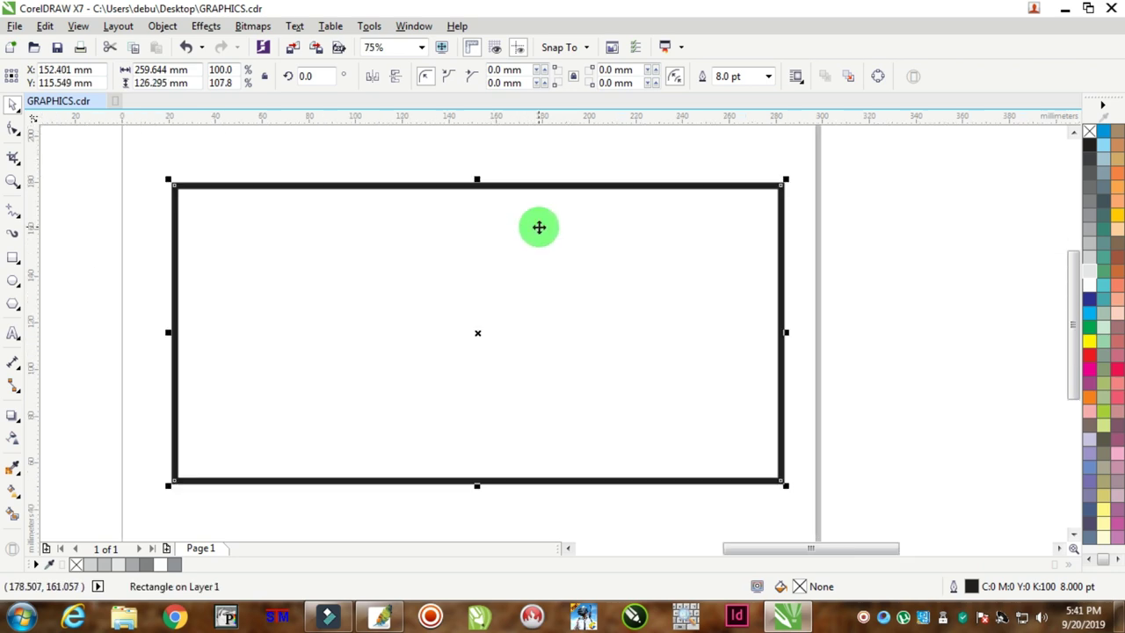
key("ctrl+i")
double_click(1002, 376)
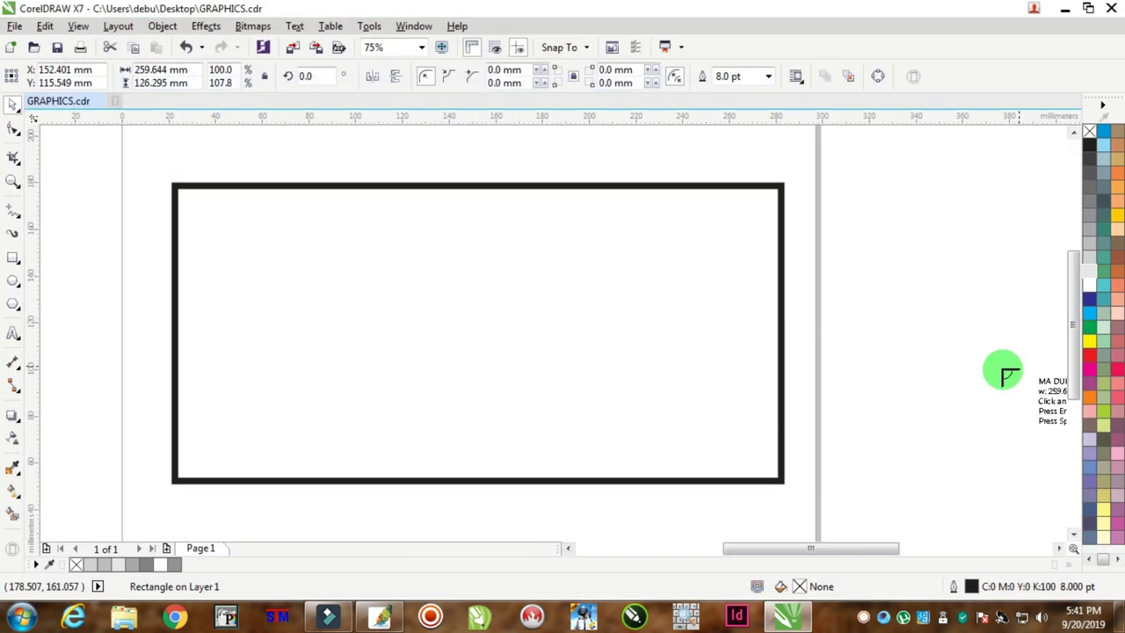
left_click(370, 246)
scroll(690, 387, "down", 2)
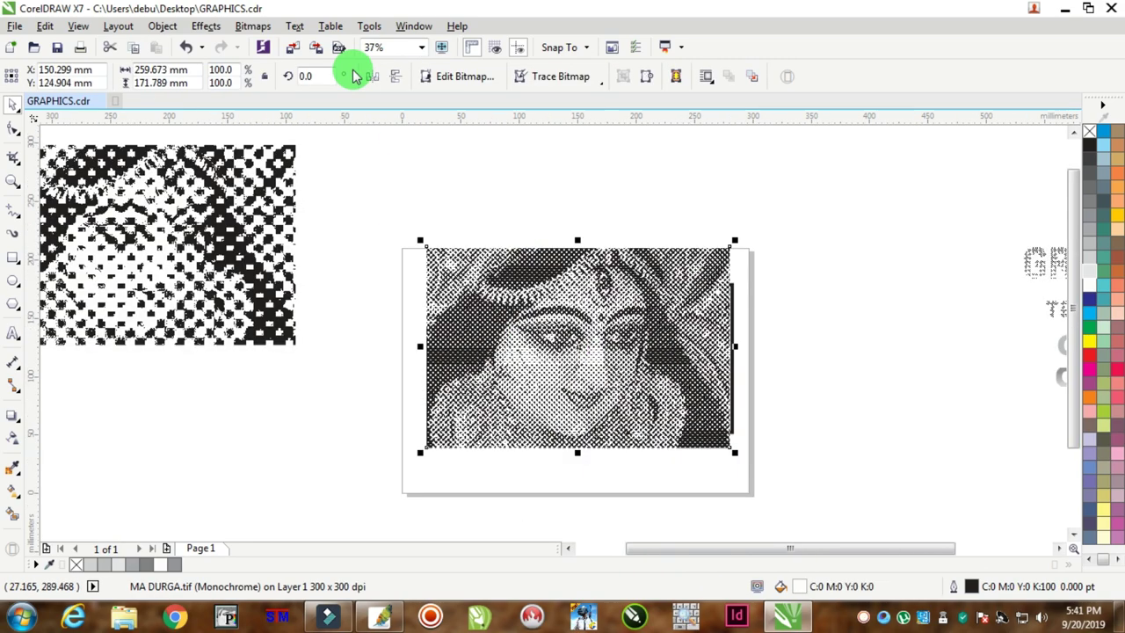
Step: Mirror the MA DURGA bitmap and shift it down-left over the frame
left_click(371, 76)
scroll(637, 354, "up", 2)
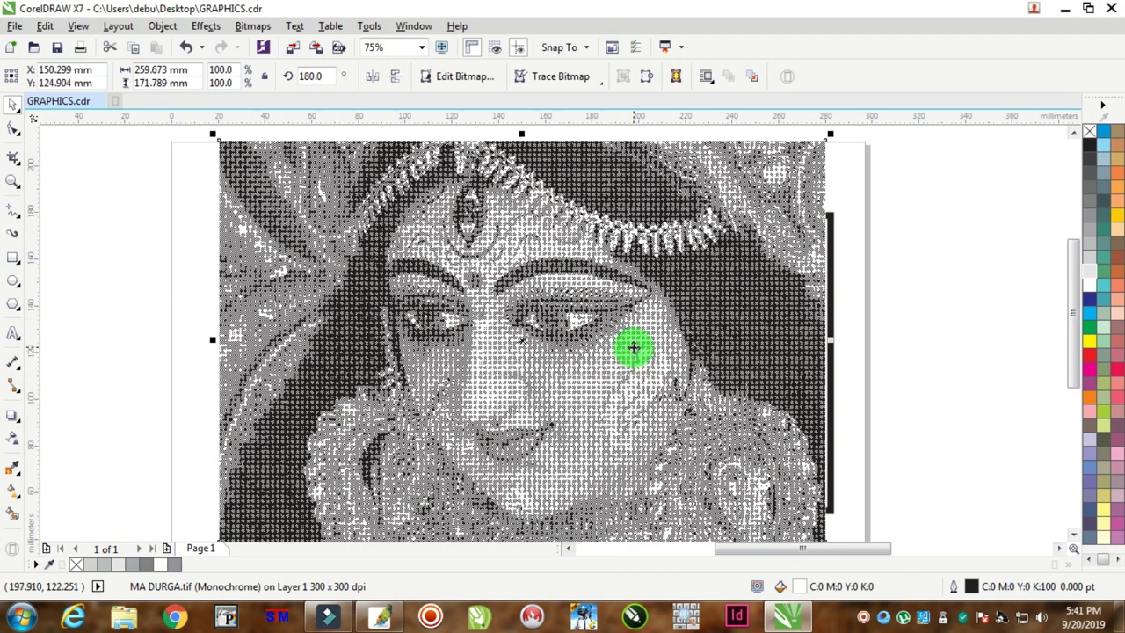
left_click_drag(633, 348, 686, 334)
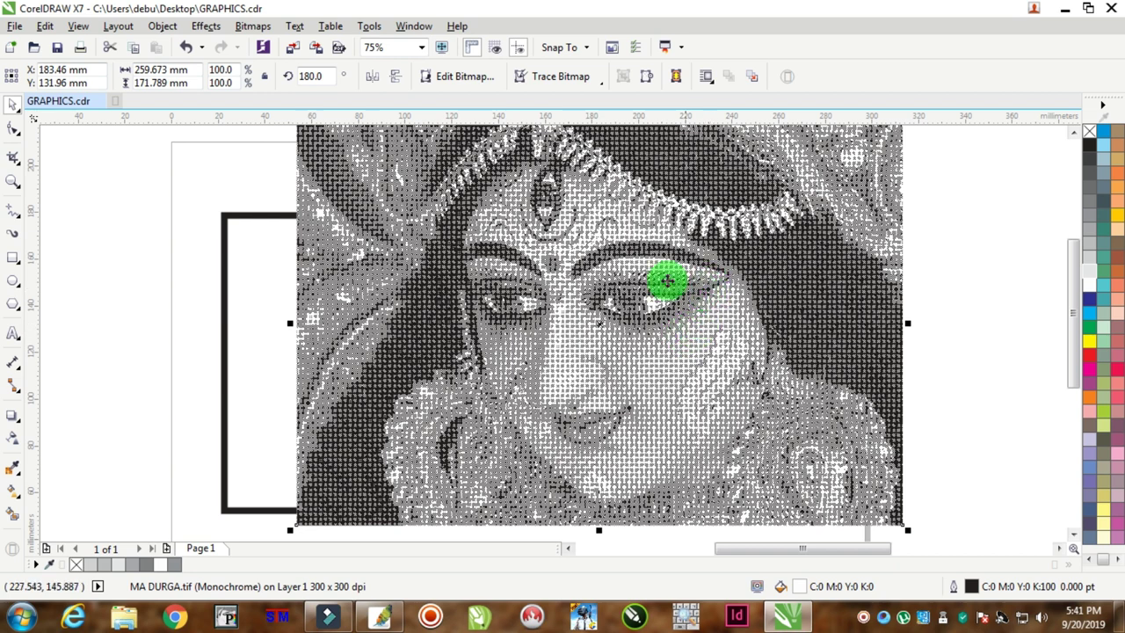
scroll(645, 272, "down", 4)
left_click_drag(645, 272, 627, 321)
Step: Zoom in and out to inspect the MA DURGA bitmap, then select it
scroll(592, 320, "up", 4)
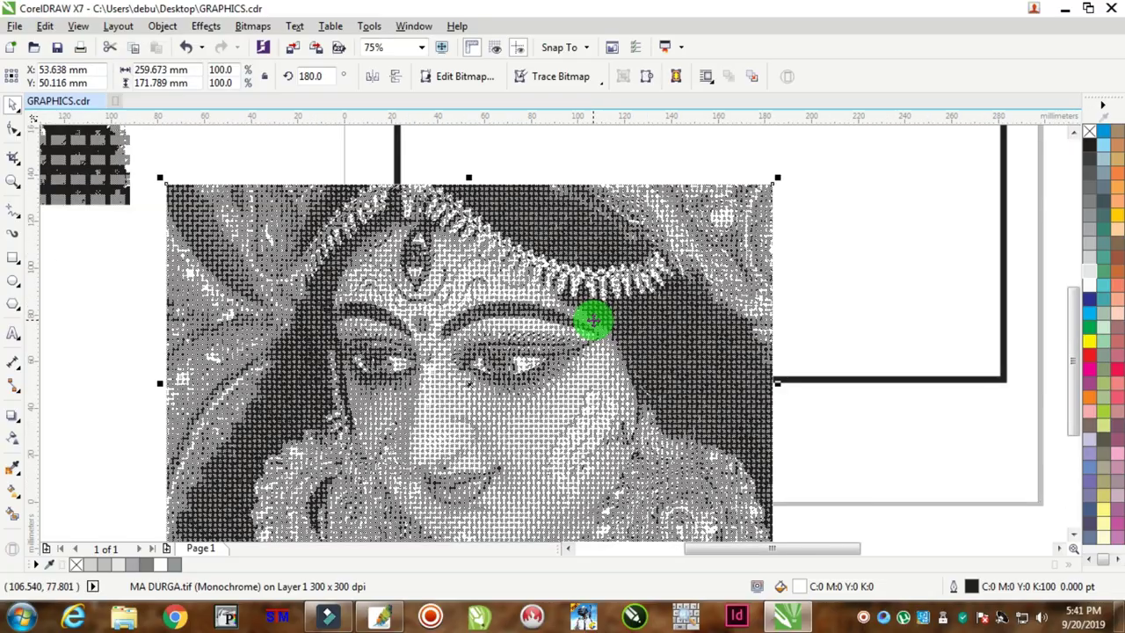
scroll(502, 397, "up", 4)
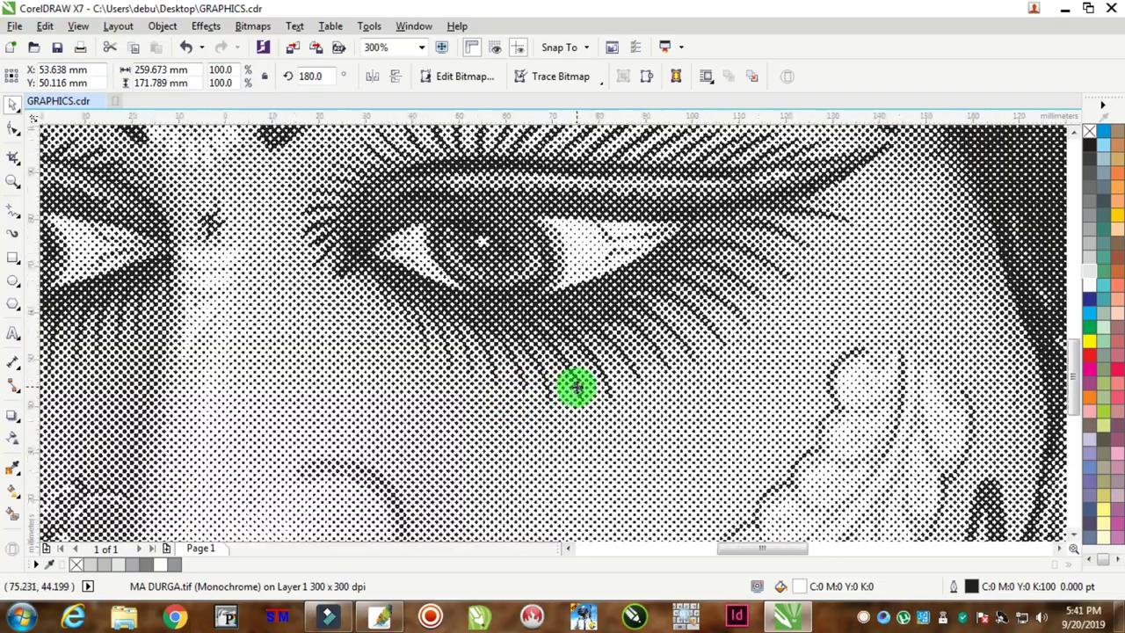
scroll(575, 387, "down", 4)
scroll(550, 414, "up", 4)
scroll(556, 410, "up", 2)
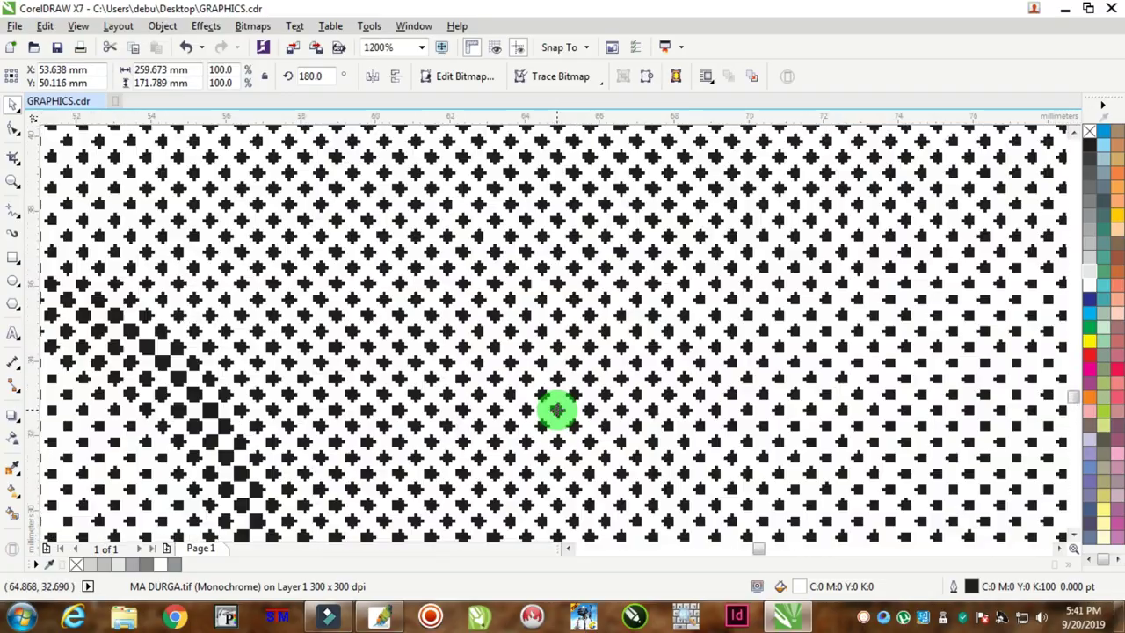
scroll(556, 410, "down", 3)
scroll(557, 410, "down", 2)
scroll(556, 410, "down", 3)
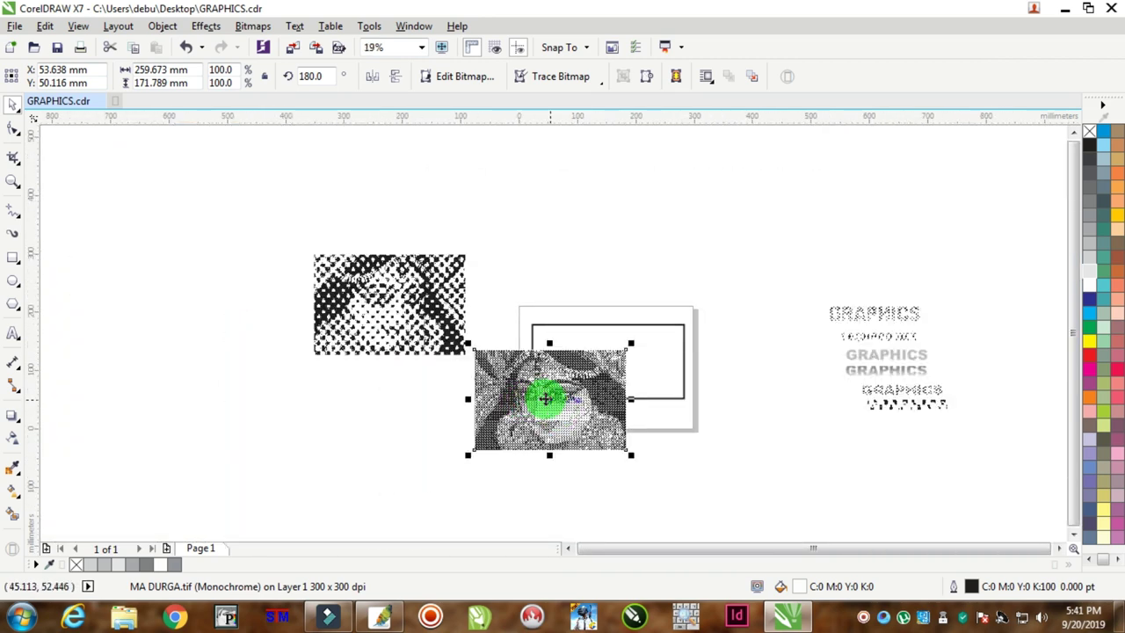
left_click(536, 402)
Step: Delete the MA DURGA bitmap and select the framed rectangle
key("Delete")
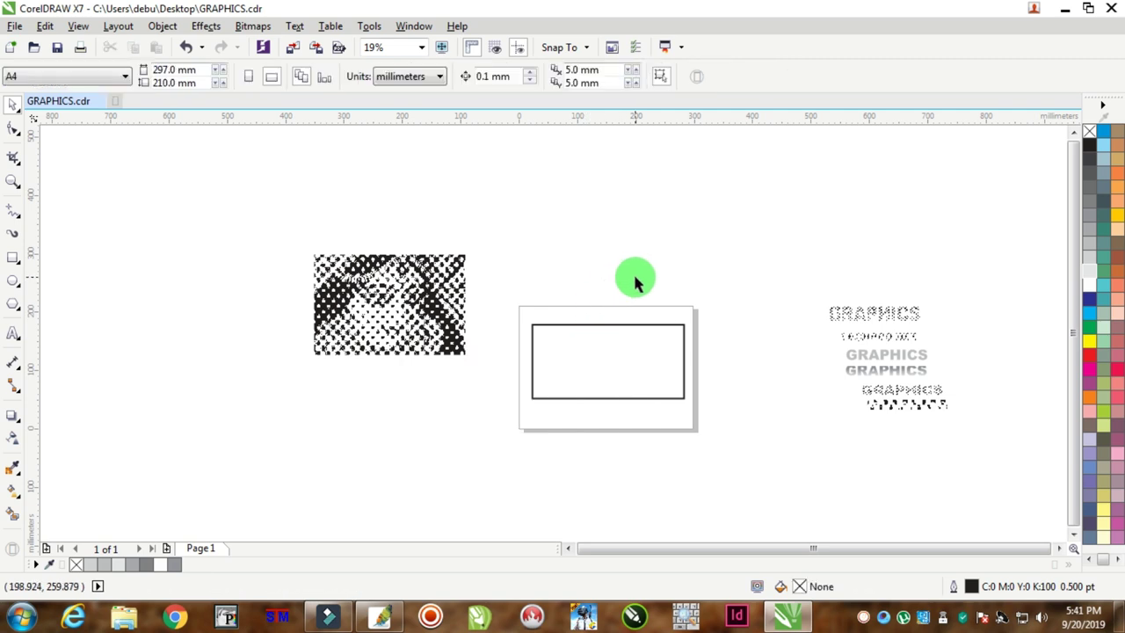
scroll(635, 346, "up", 2)
left_click_drag(628, 308, 637, 319)
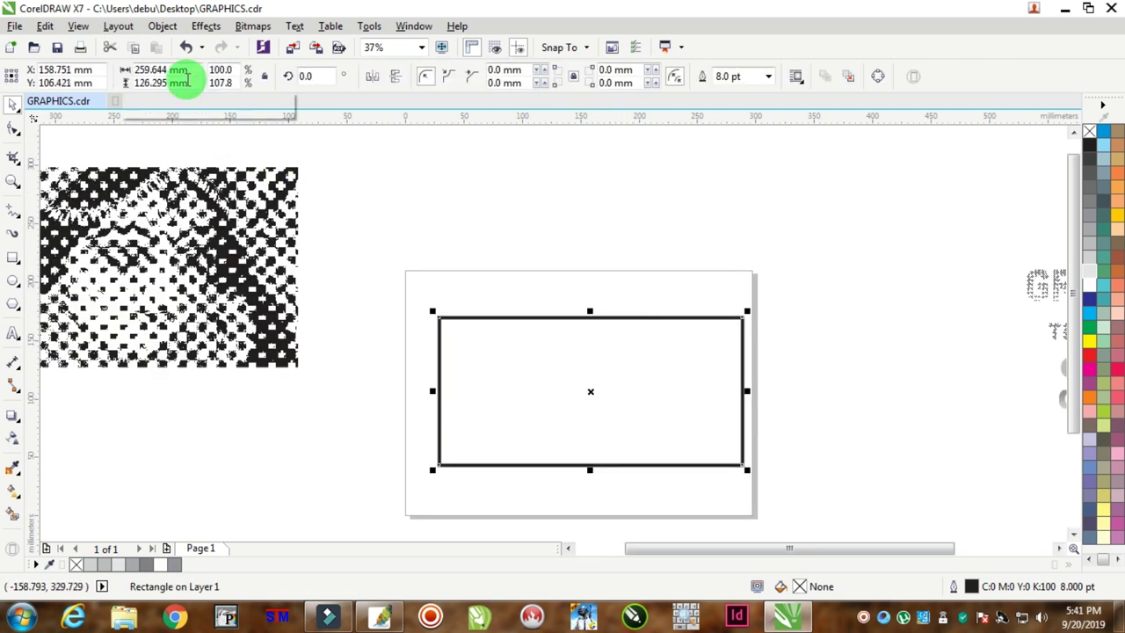
Step: Make the framed rectangle 150 mm tall, recentre it, and switch to Photoshop
left_click_drag(187, 81, 131, 85)
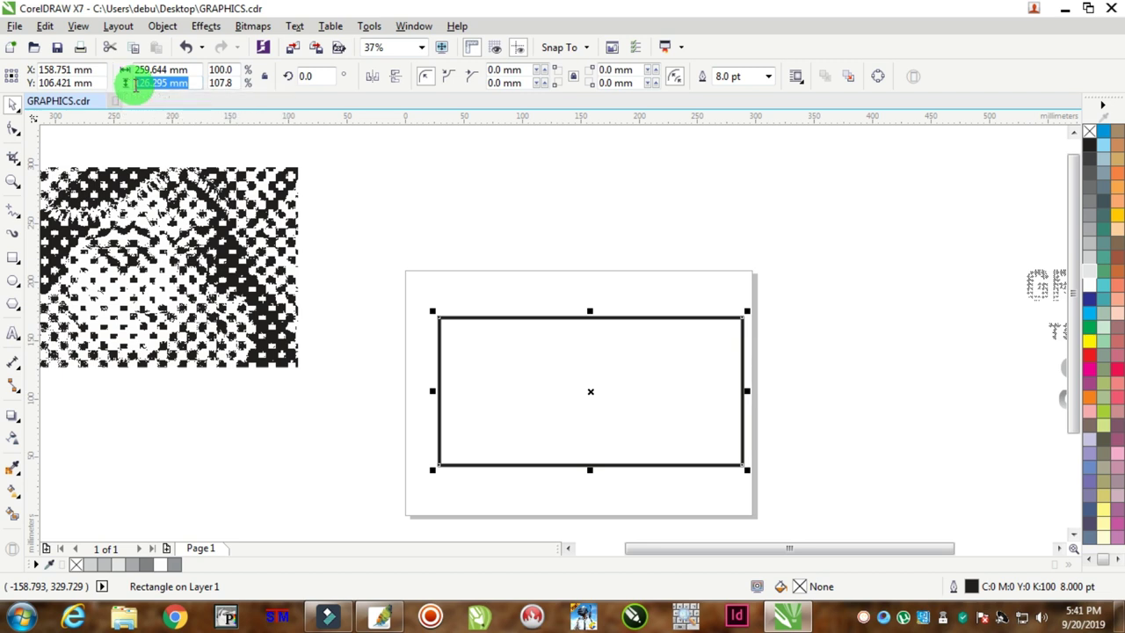
type("126")
key("Return")
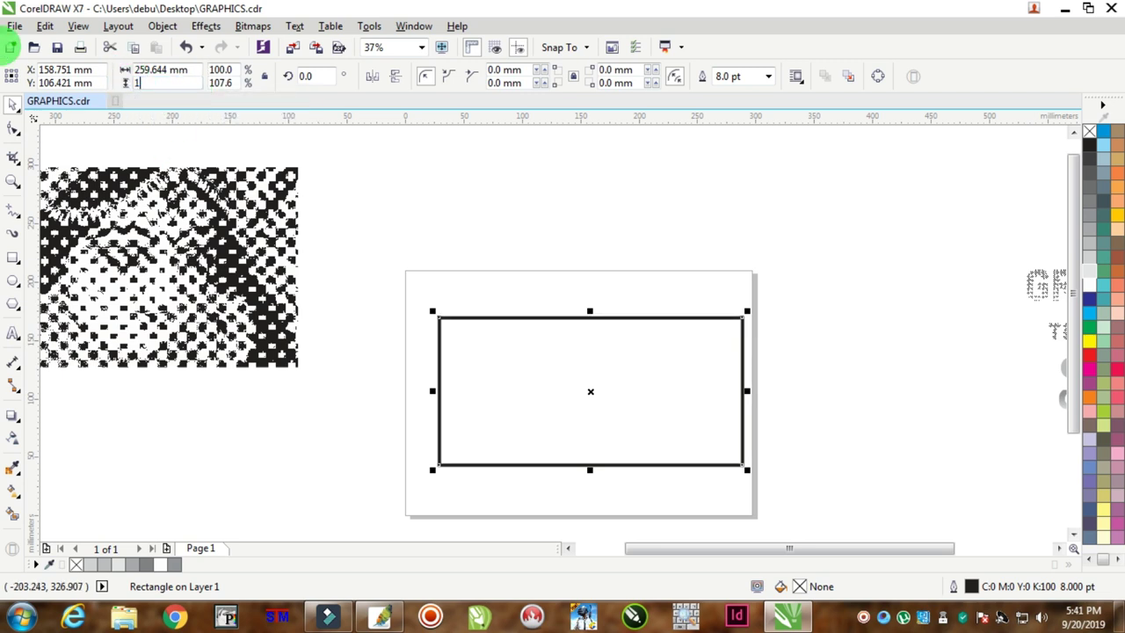
type("50")
key("Return")
left_click_drag(648, 336, 630, 337)
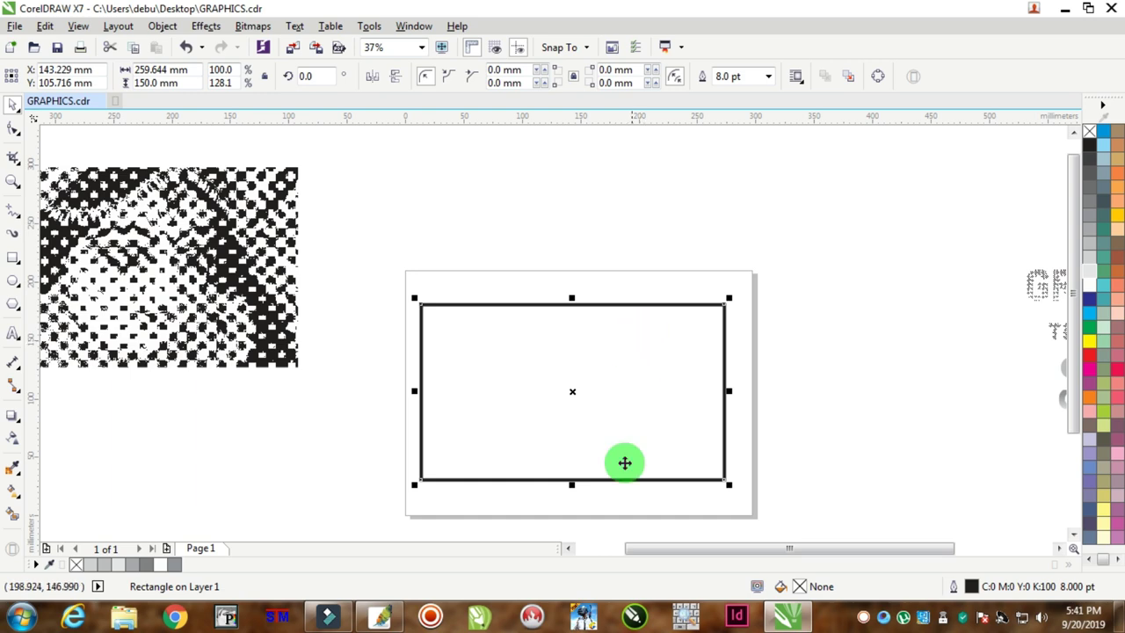
left_click(378, 612)
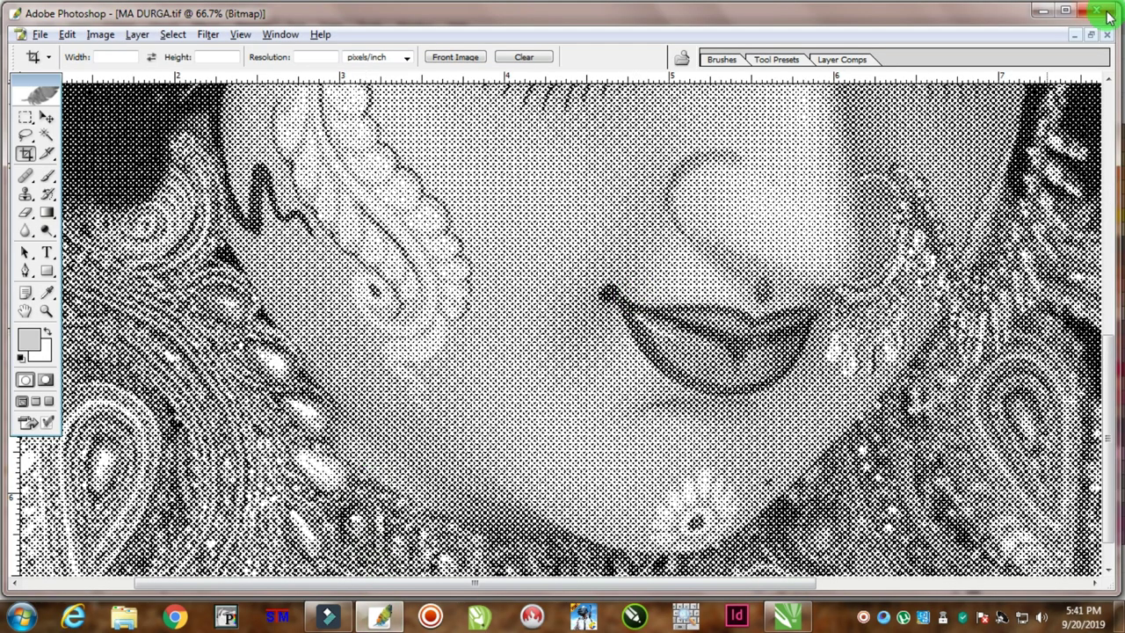
Step: Close the open documents and resize the Kali photo to 126 mm tall at 300 pixels/inch
left_click(1106, 34)
left_click(1106, 34)
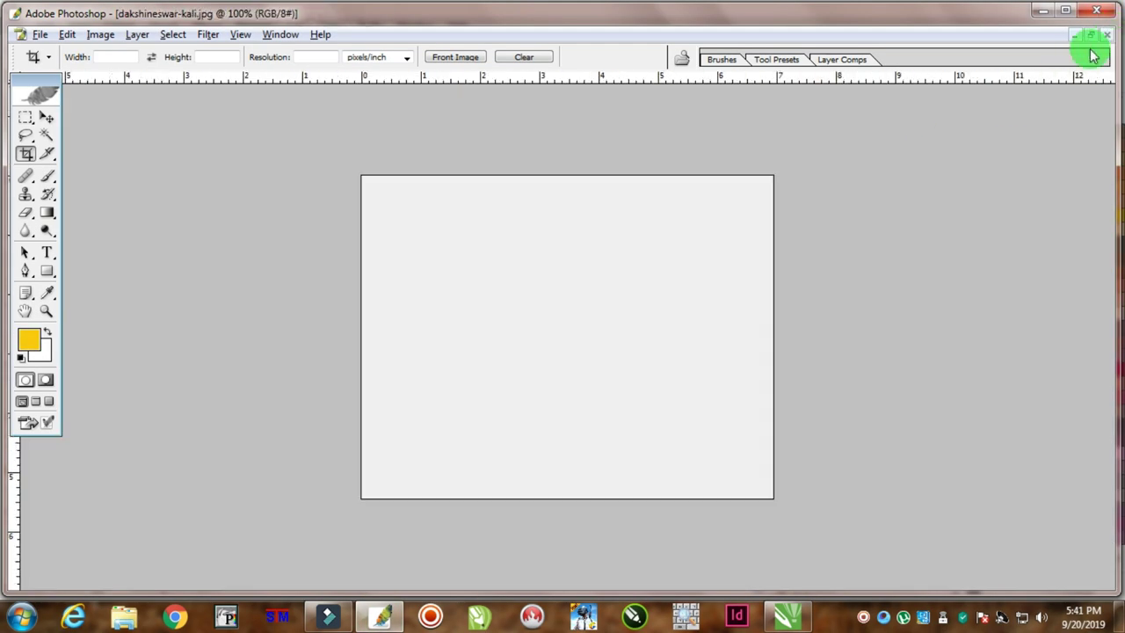
left_click(98, 35)
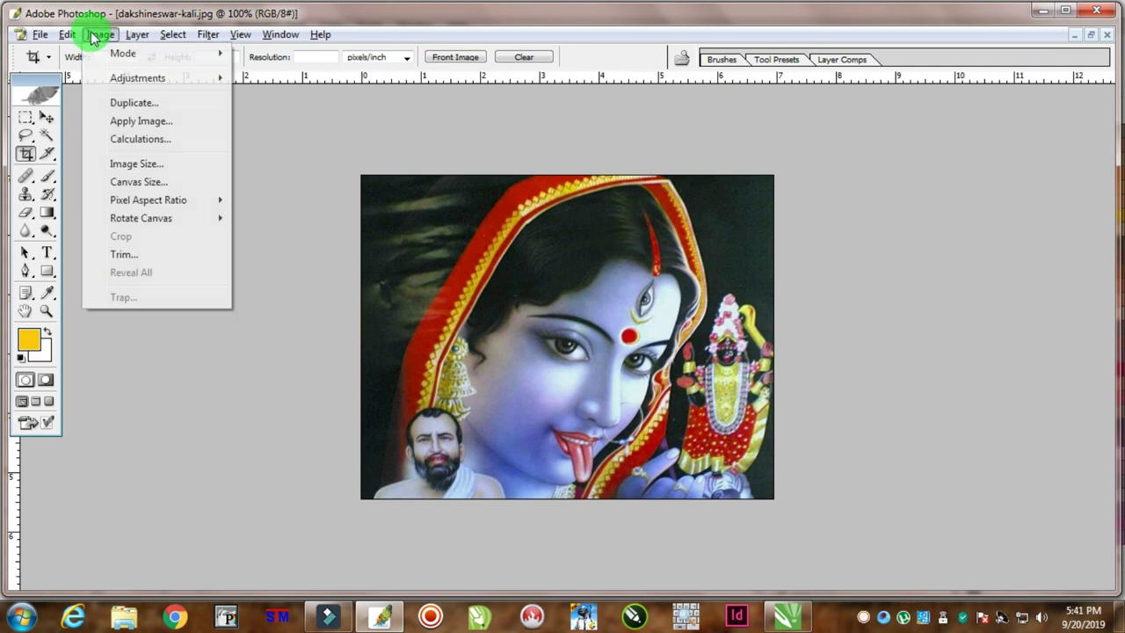
left_click(127, 167)
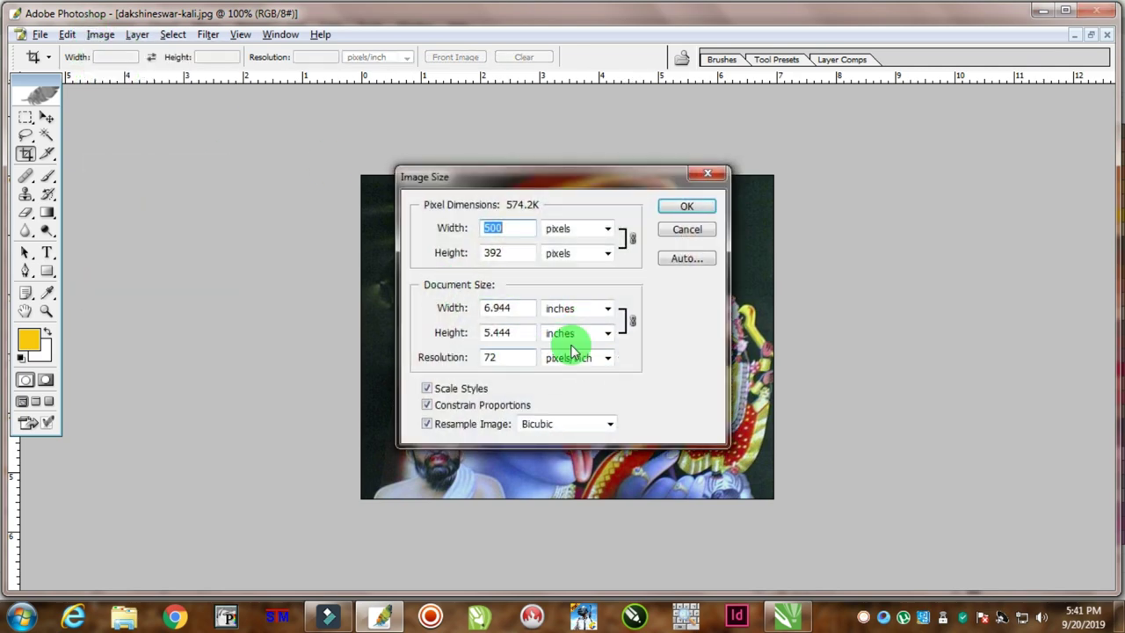
left_click(562, 312)
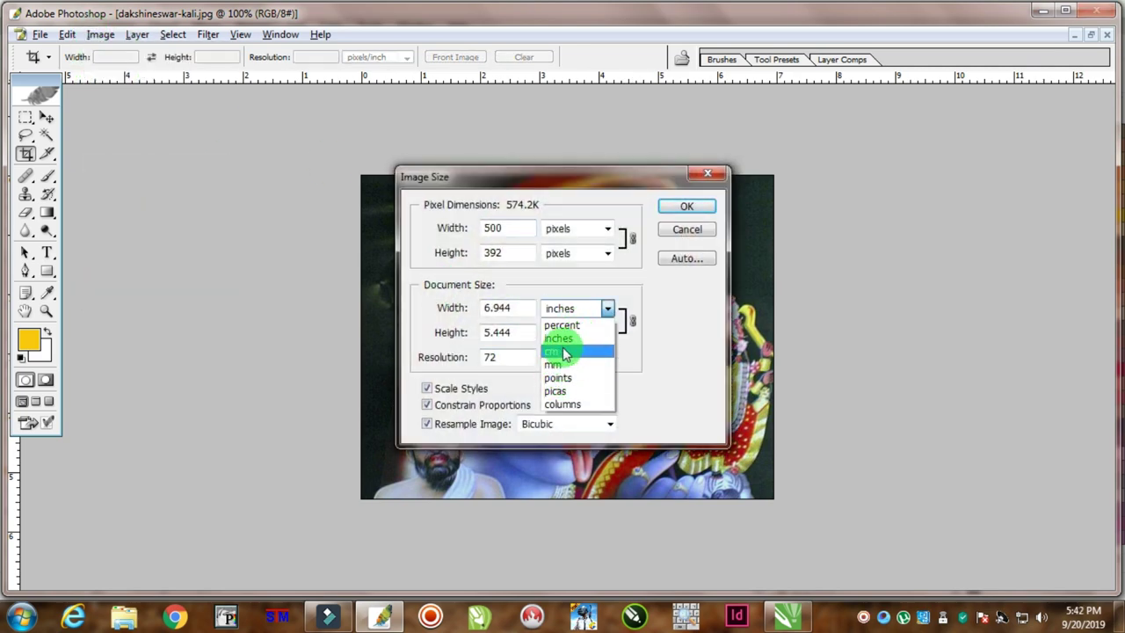
left_click(553, 364)
key("Tab")
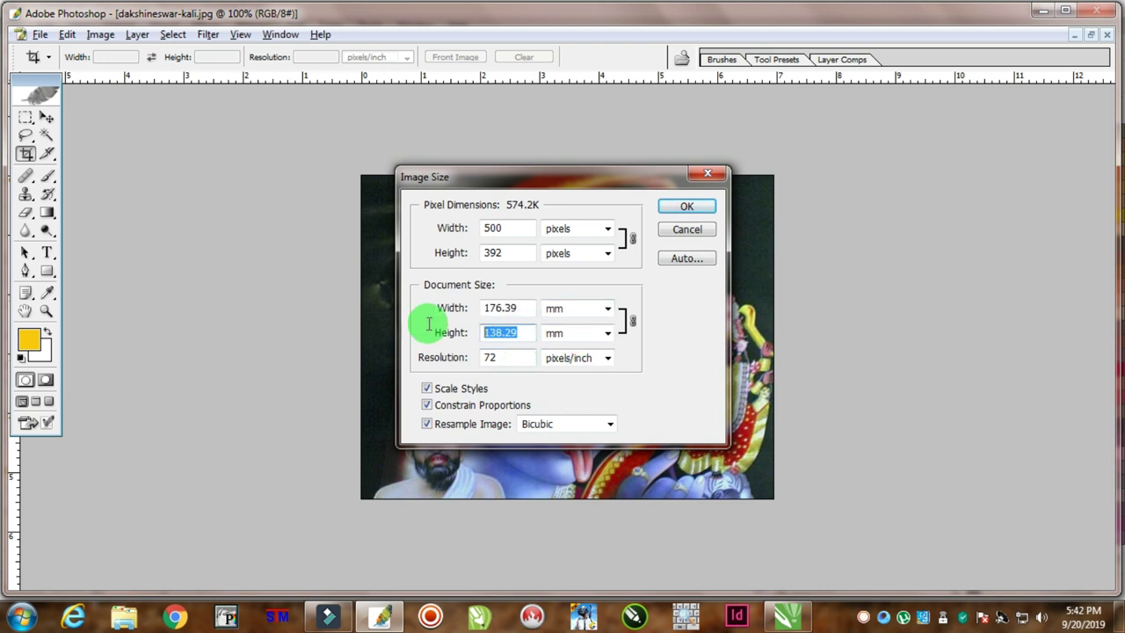
type("126")
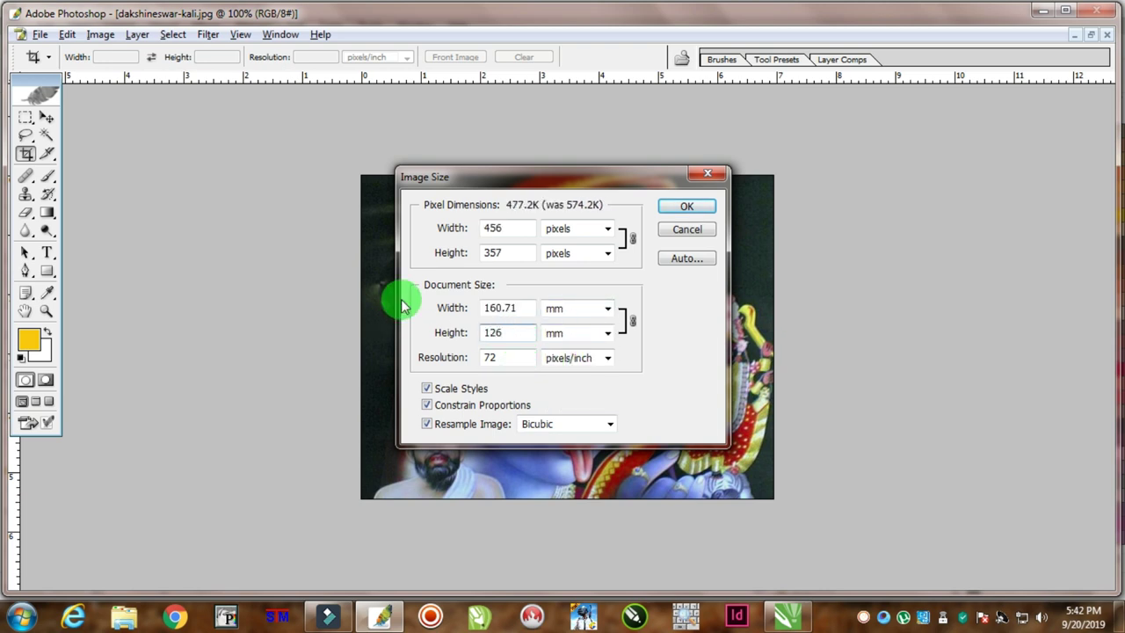
left_click(446, 412)
double_click(492, 357)
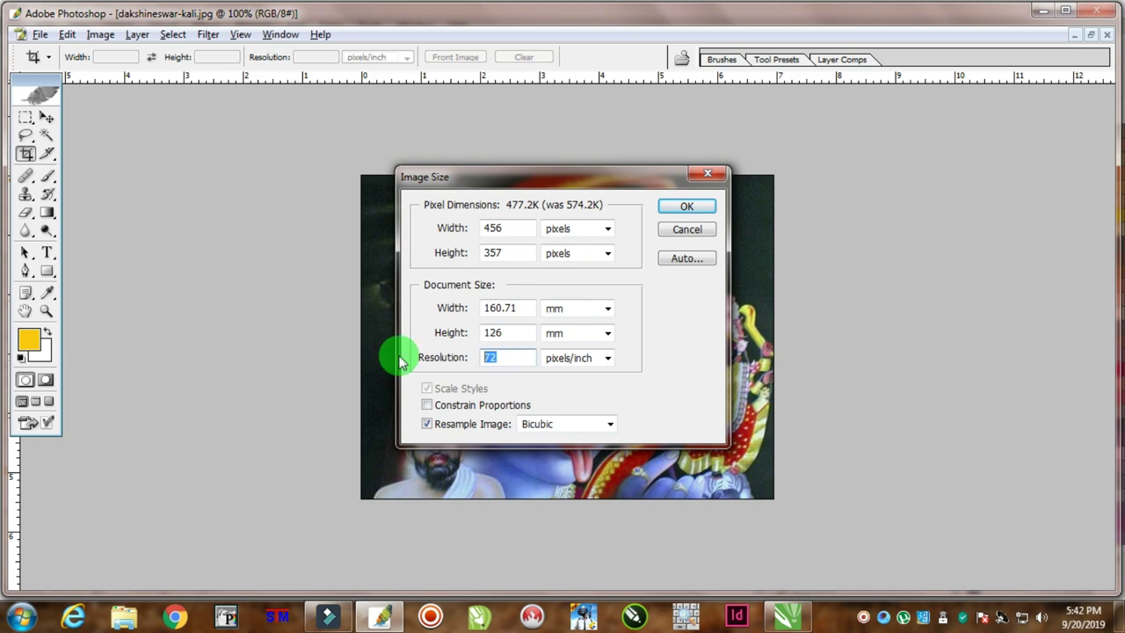
type("300")
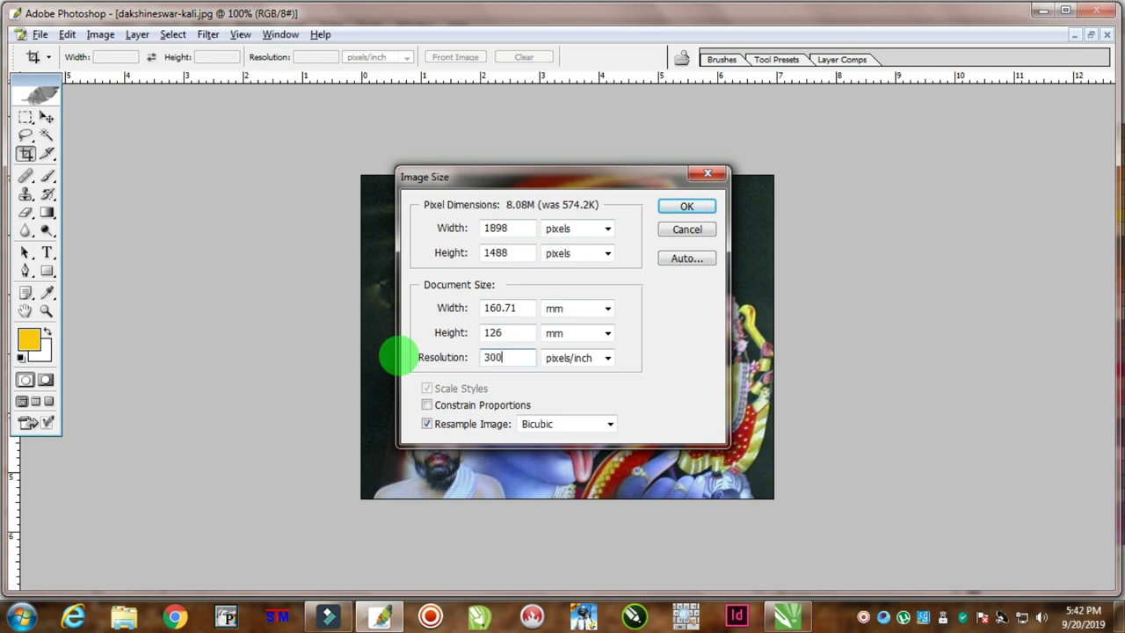
key("Return")
Step: Convert the Kali photo to Grayscale, discarding its colour information
key("ctrl+0")
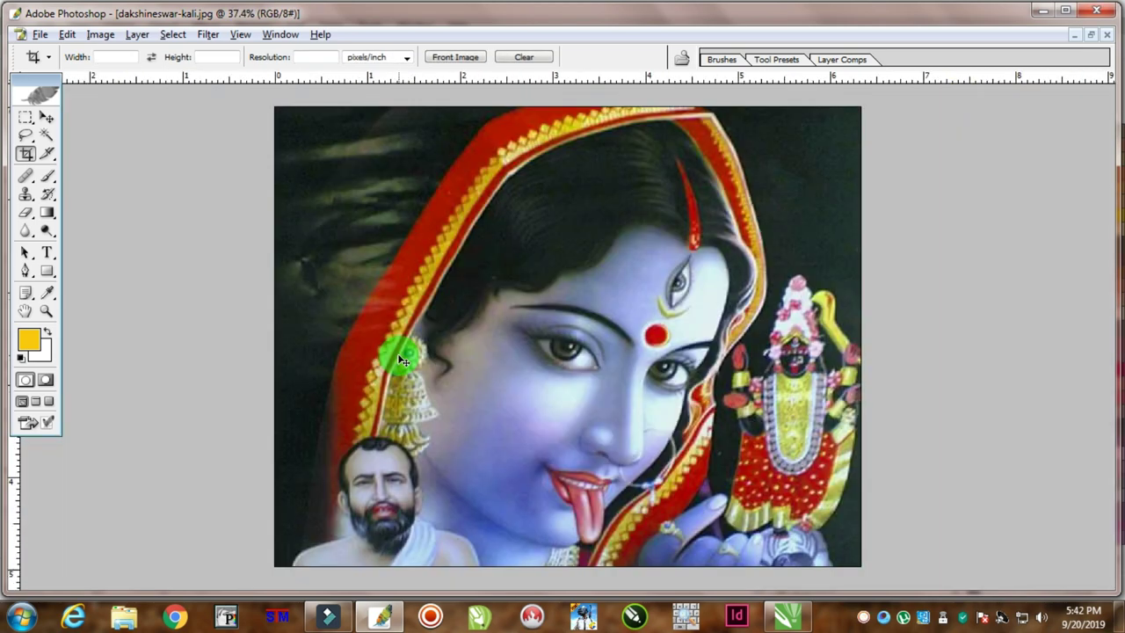
left_click(99, 34)
mouse_move(123, 54)
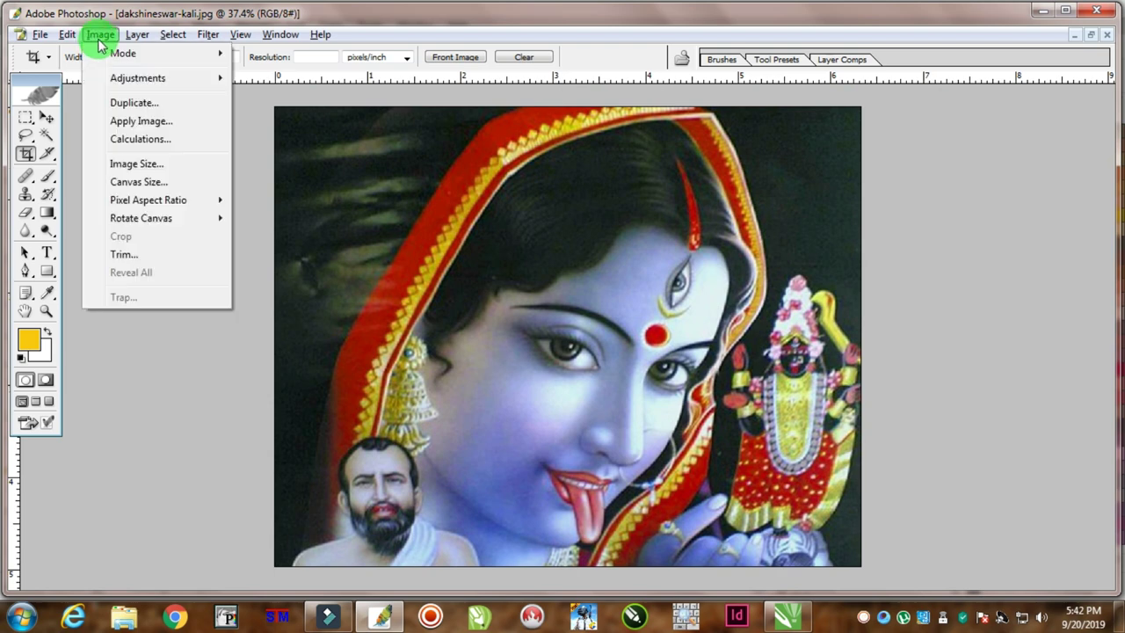
left_click(276, 71)
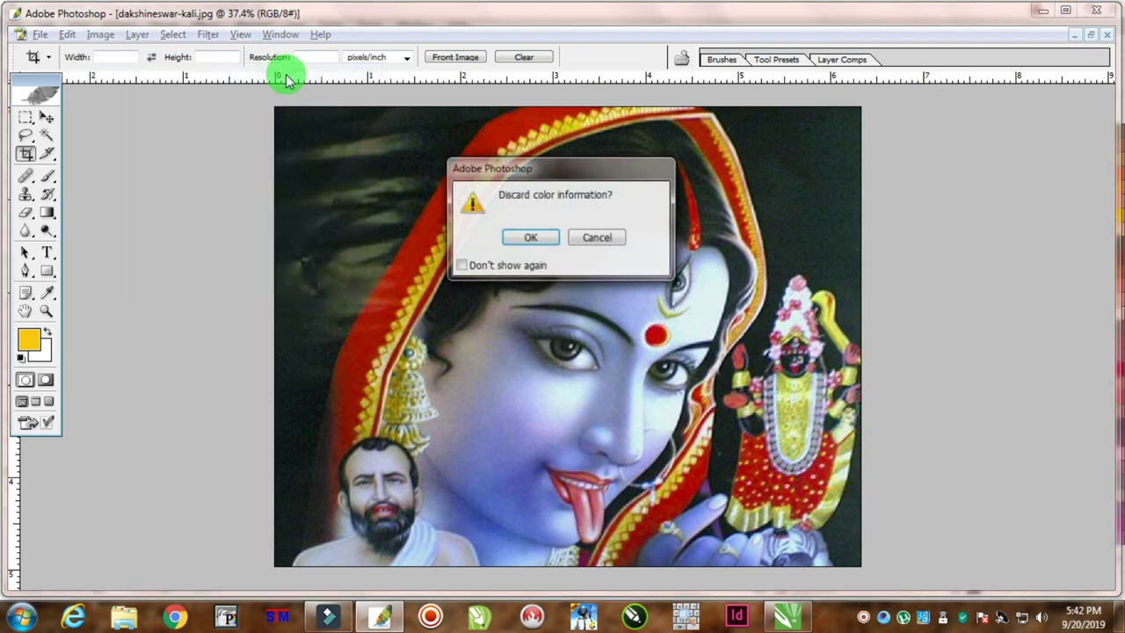
left_click(522, 235)
Step: Brighten the photo with Levels: midtone about 1.73, white point 204
left_click(98, 35)
mouse_move(137, 77)
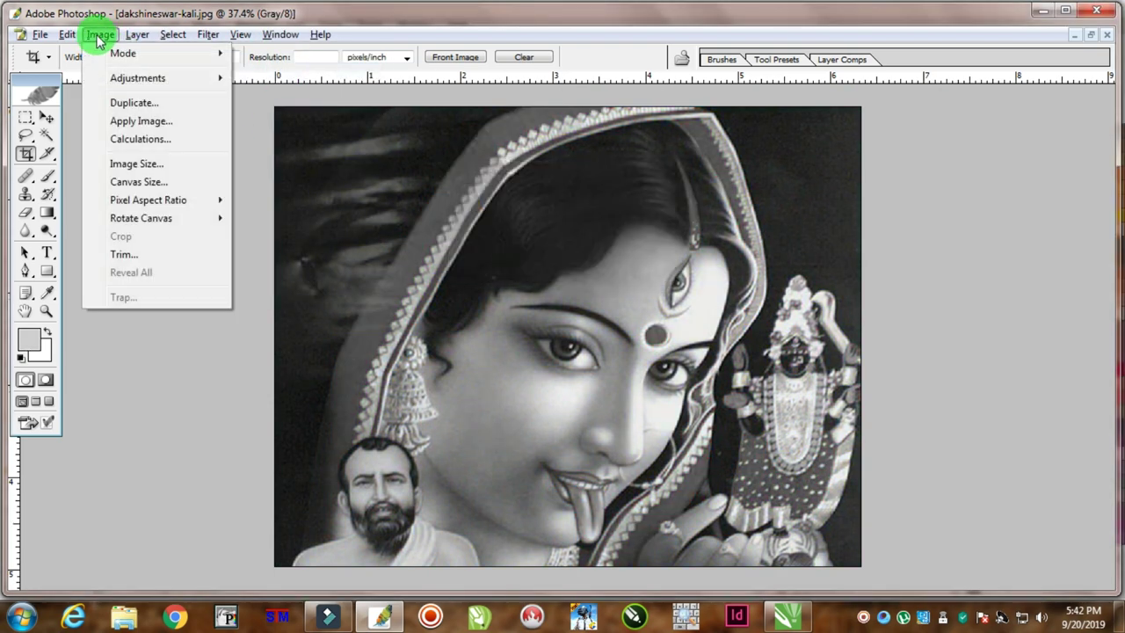
left_click(302, 84)
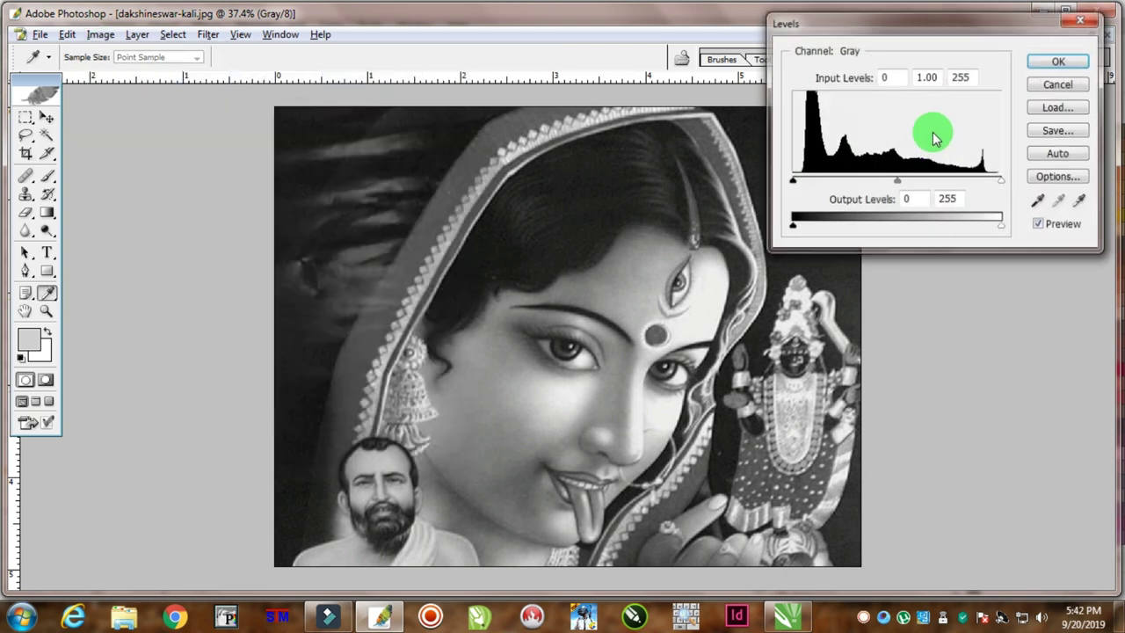
left_click_drag(897, 181, 866, 182)
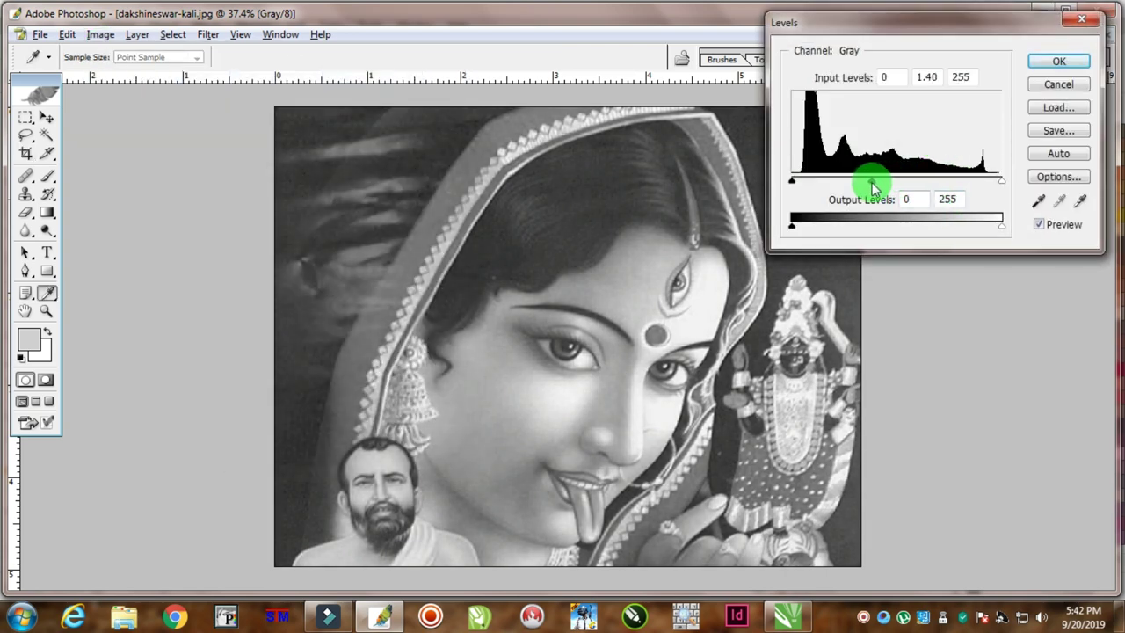
left_click_drag(1005, 186, 959, 187)
left_click_drag(851, 182, 844, 182)
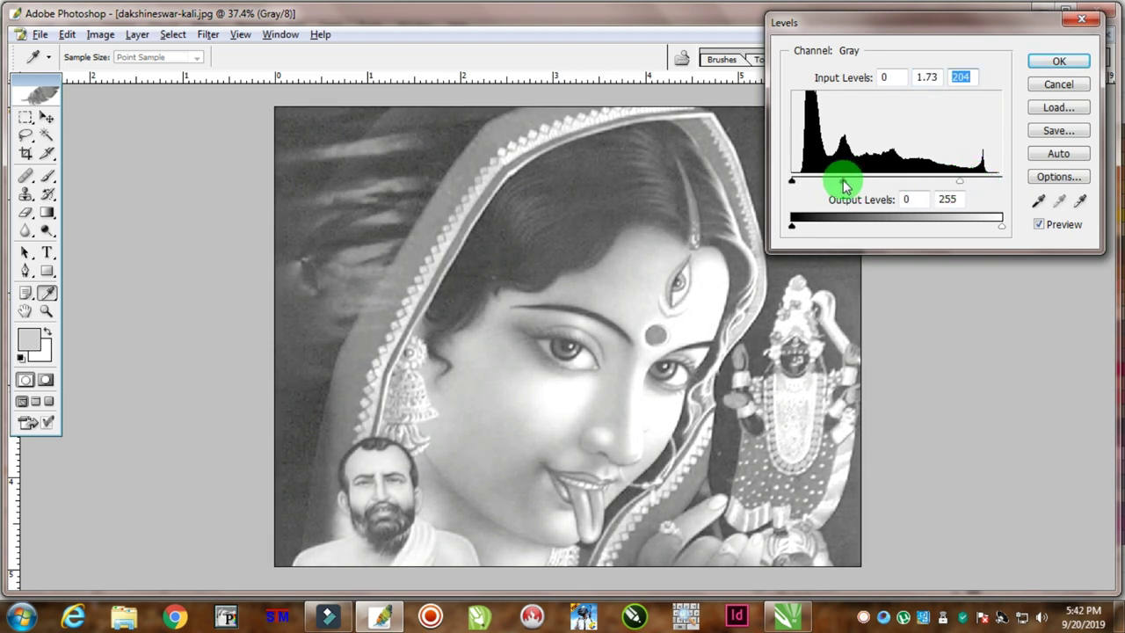
left_click(1059, 61)
left_click(99, 35)
mouse_move(123, 53)
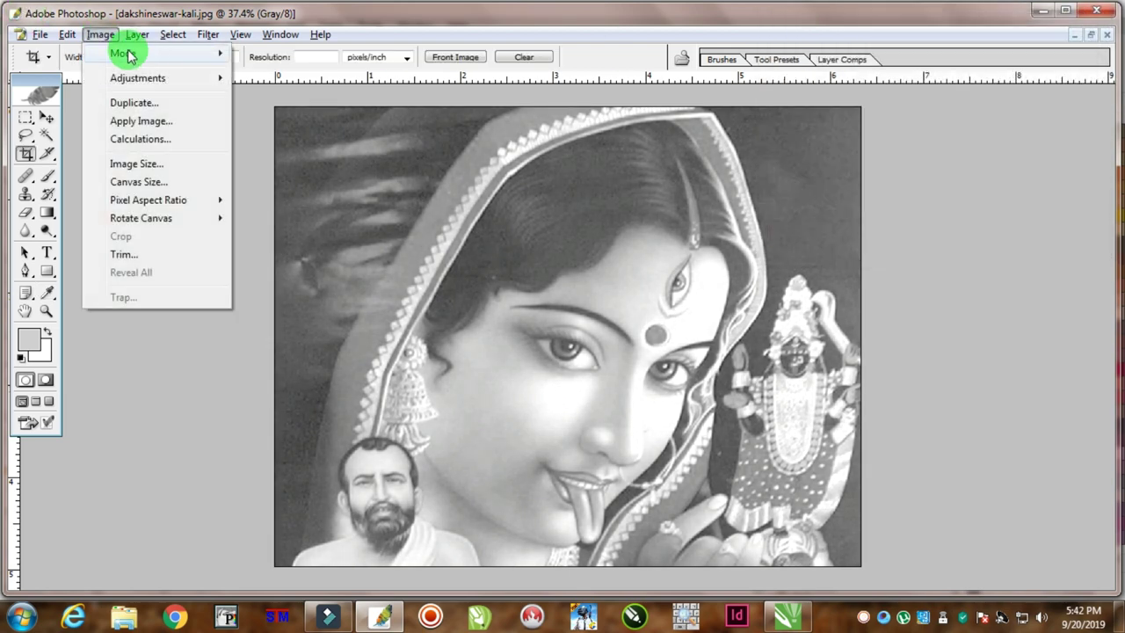
Step: Convert the image to a 300 ppi bitmap with a 40 lines/inch, 45°, round halftone screen
left_click(274, 52)
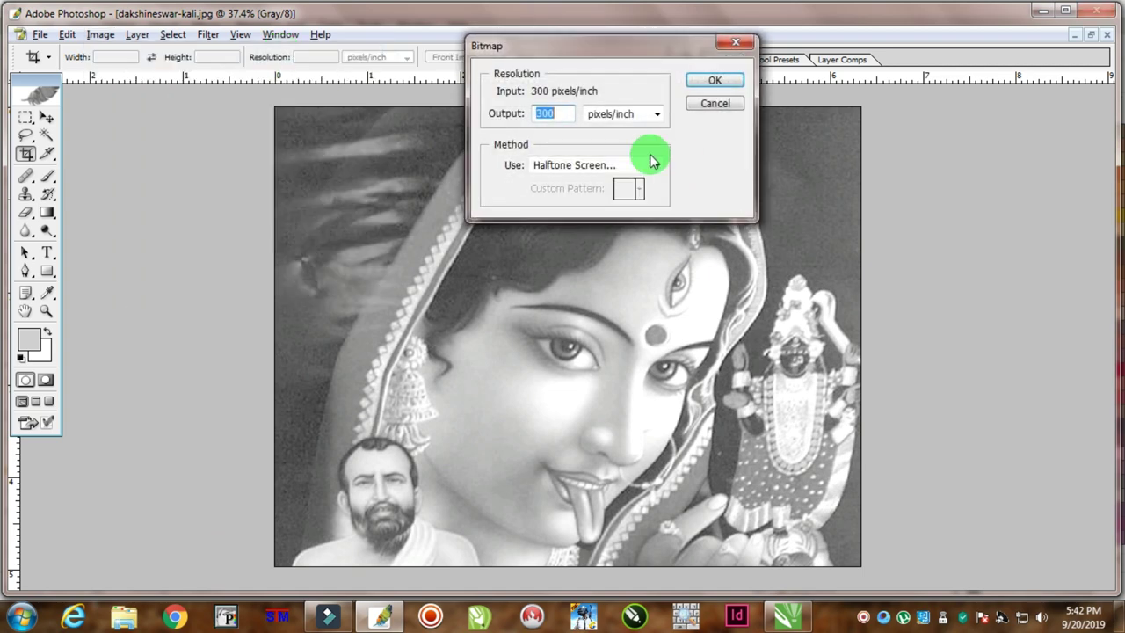
left_click(721, 81)
left_click_drag(581, 66, 769, 66)
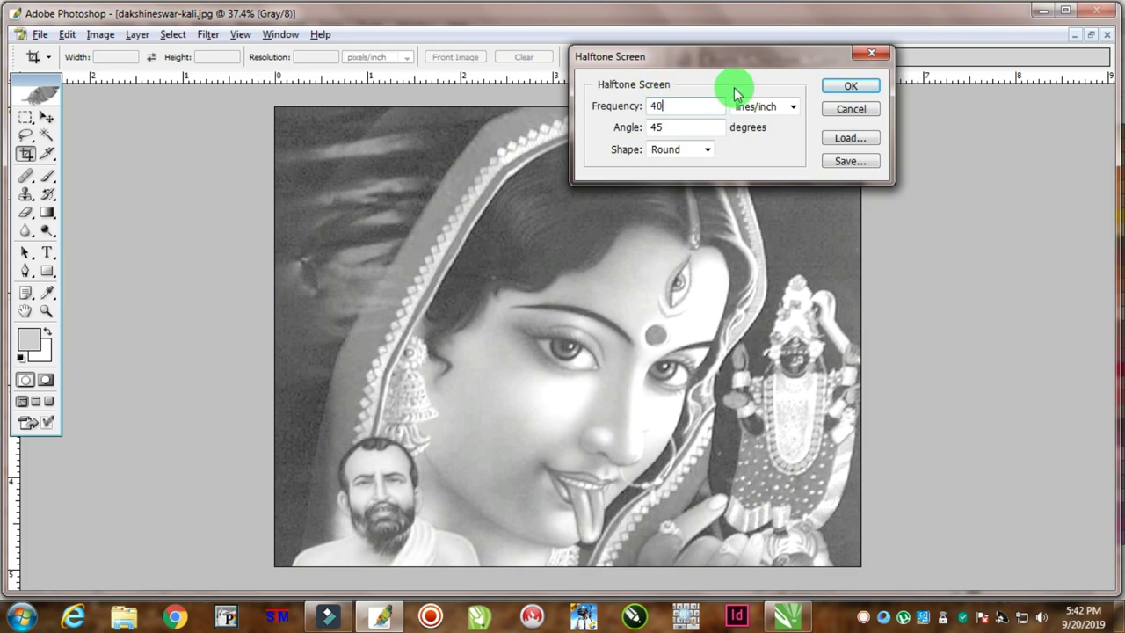
left_click(841, 87)
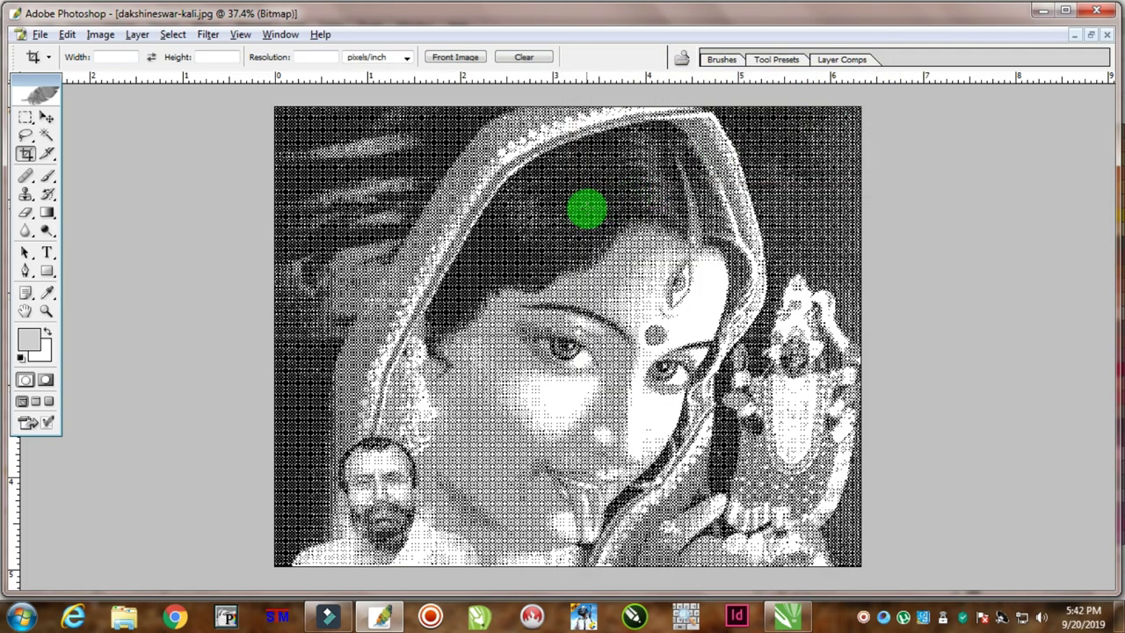
key("ctrl+plus")
key("ctrl+plus")
key("ctrl+plus")
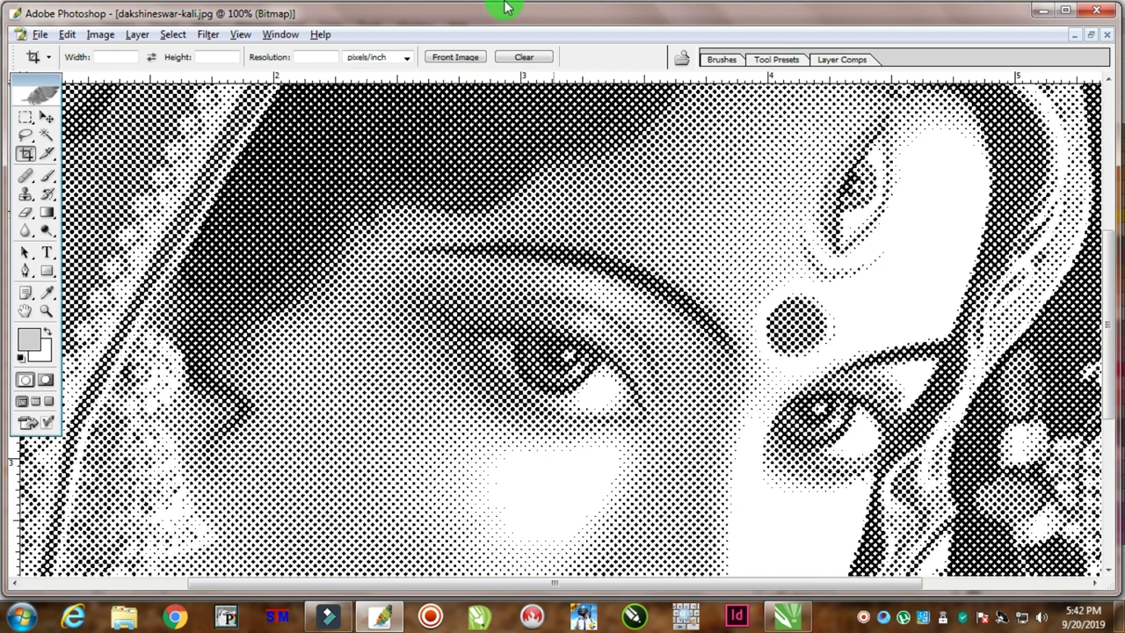
Step: Save the halftone to the Desktop as KALI MAA.tif and return to CorelDRAW
left_click(39, 35)
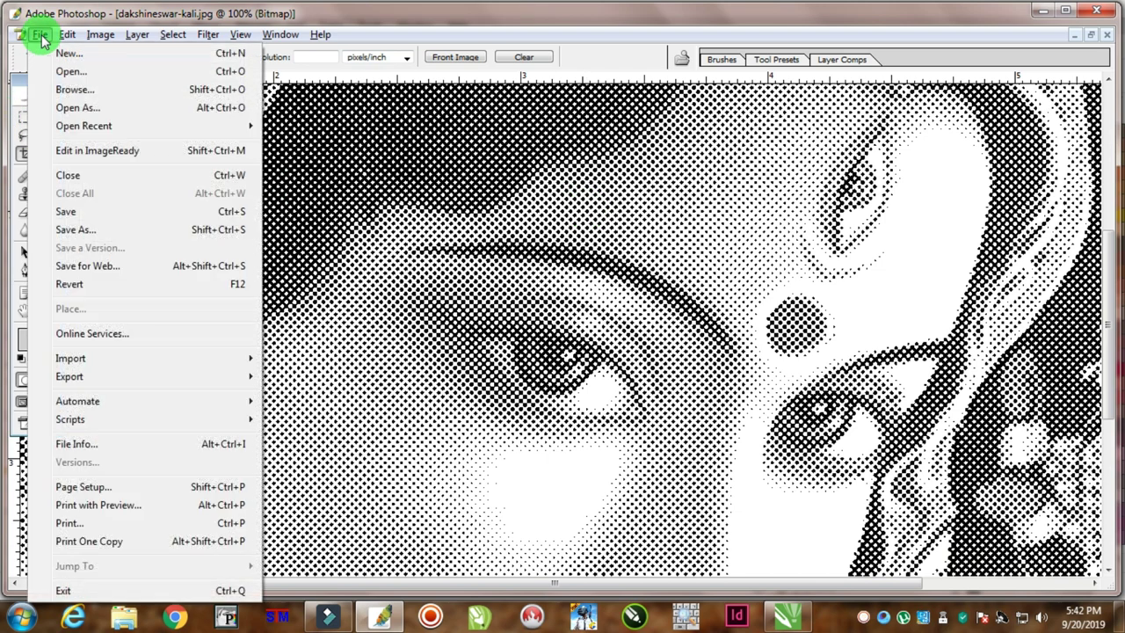
left_click(82, 234)
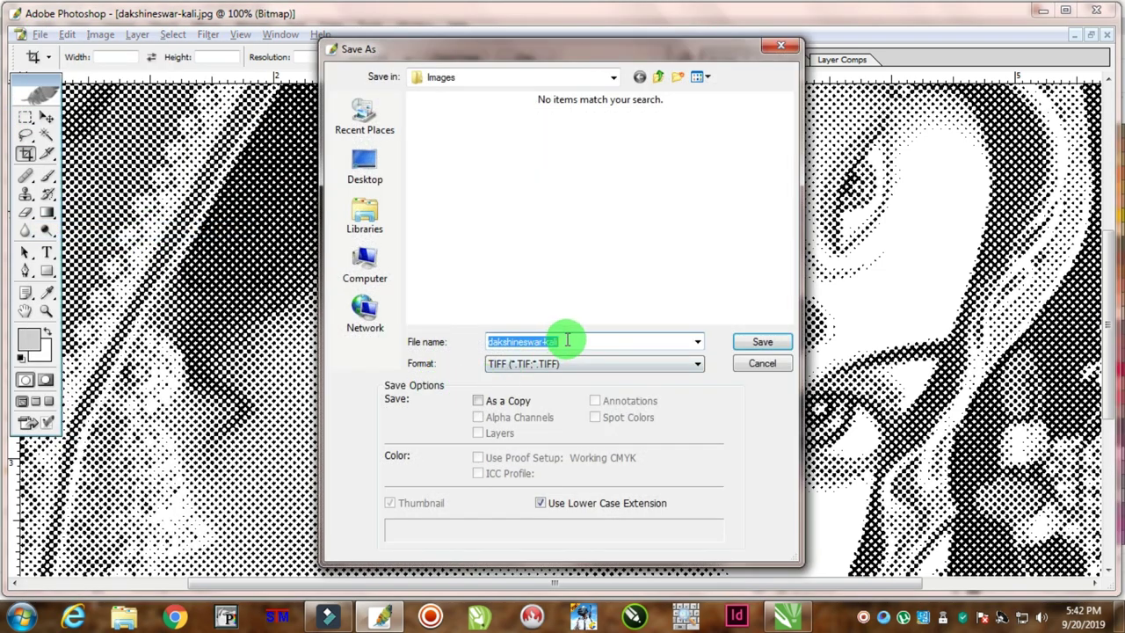
left_click(373, 167)
type("KALI")
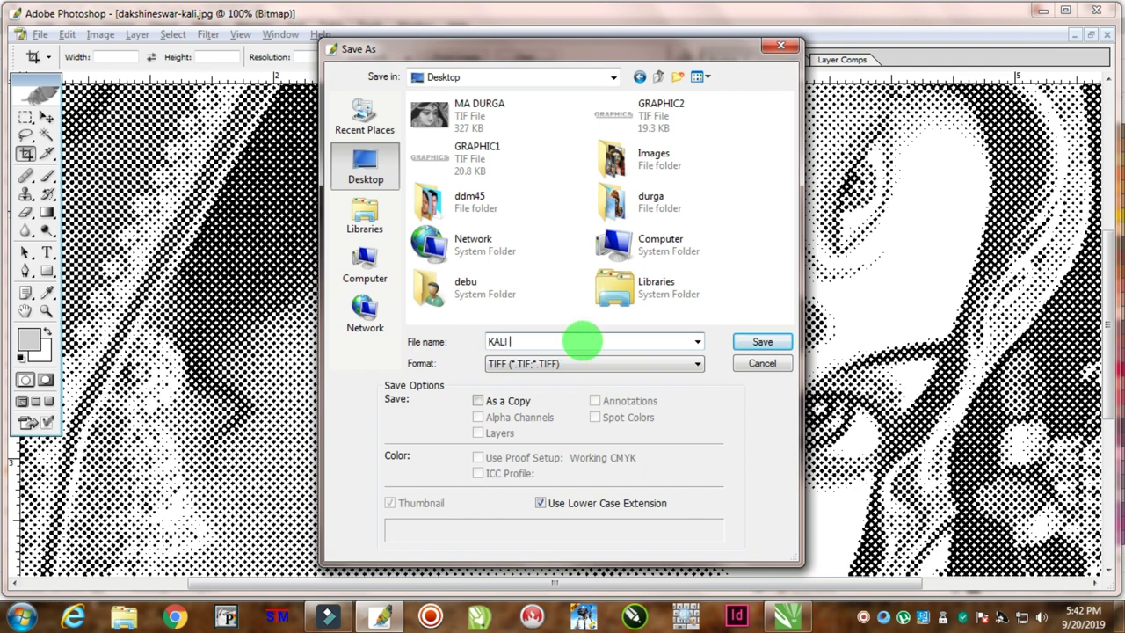
type("MAA")
key("Return")
key("Return")
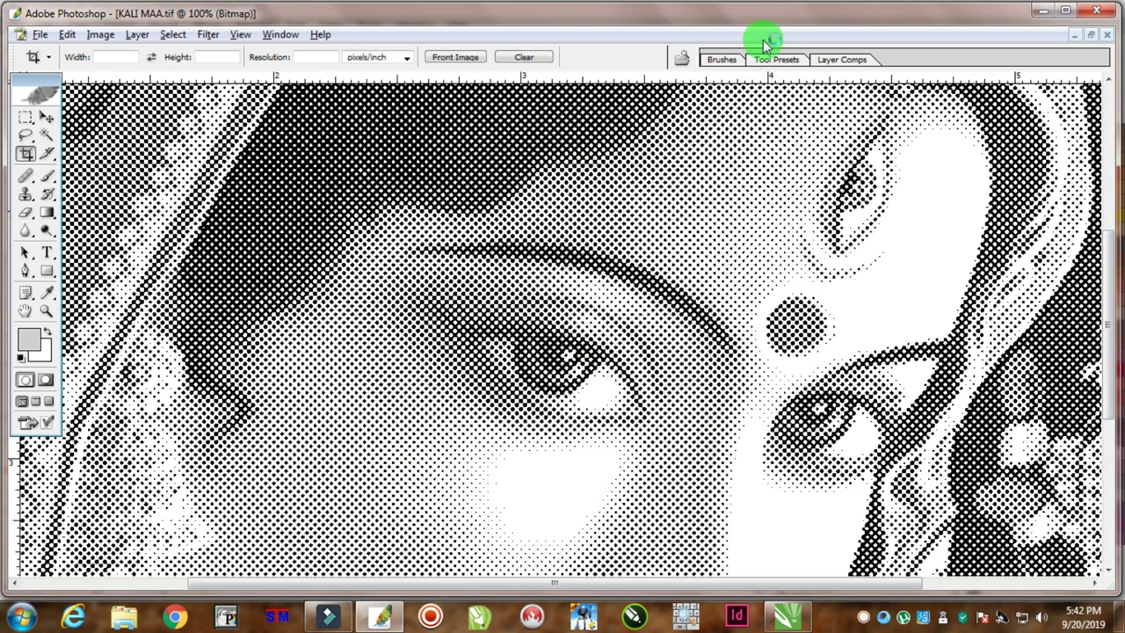
key("alt+Tab")
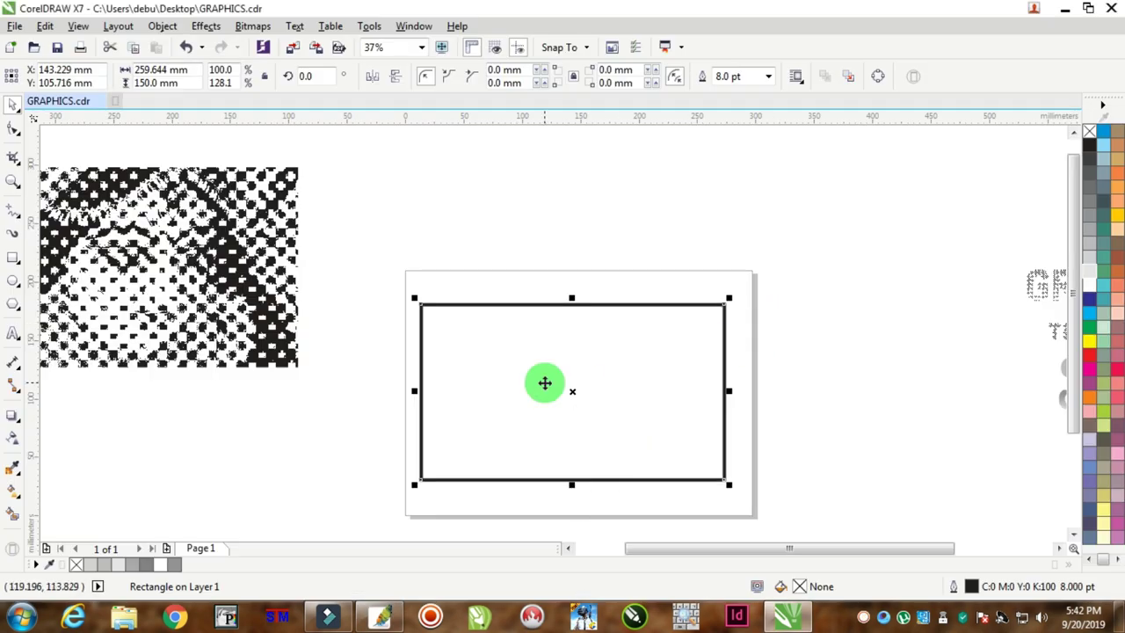
Step: Import KALI MAA.tif and place it inside the framed box
key("ctrl+i")
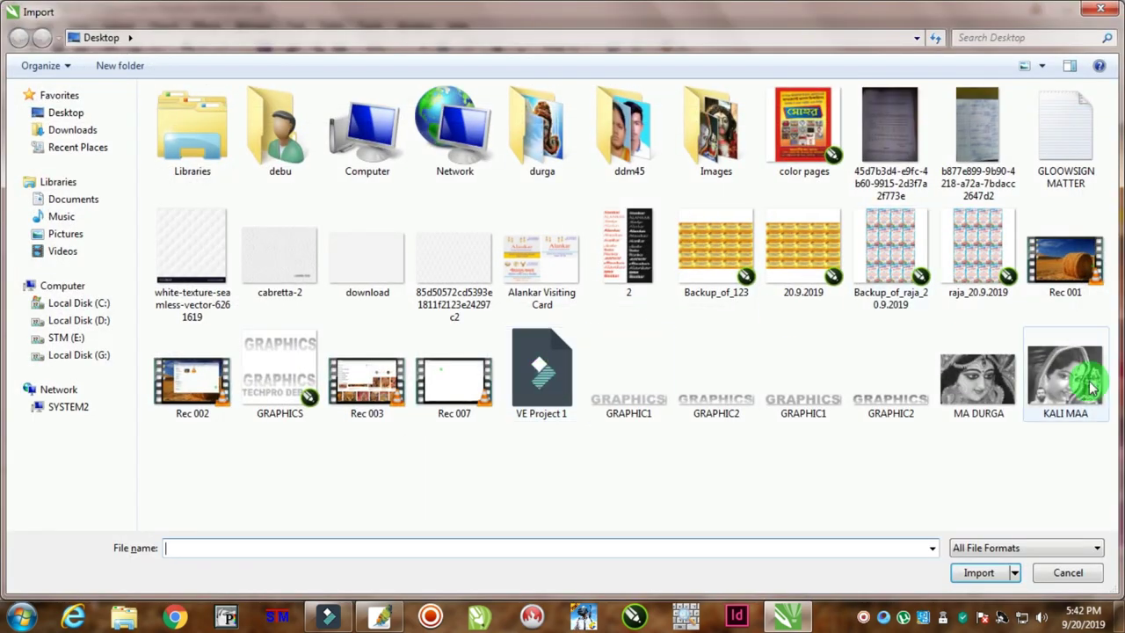
left_click(1061, 382)
double_click(1060, 383)
left_click(470, 322)
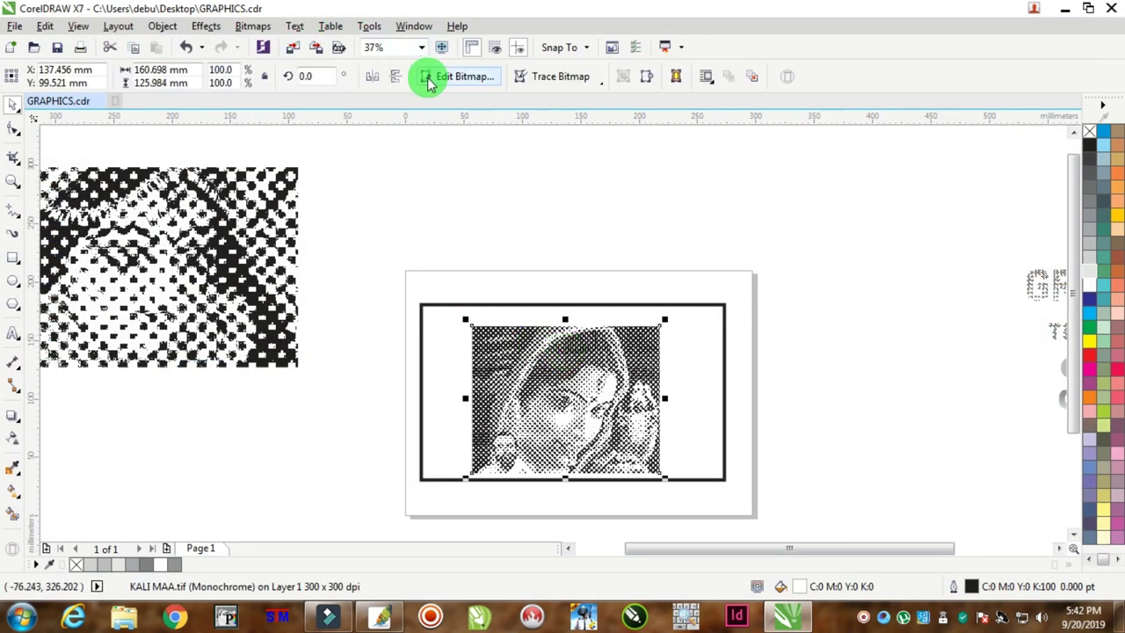
Step: Mirror the halftone horizontally and move it against the frame's right edge
left_click(372, 77)
scroll(615, 448, "up", 1)
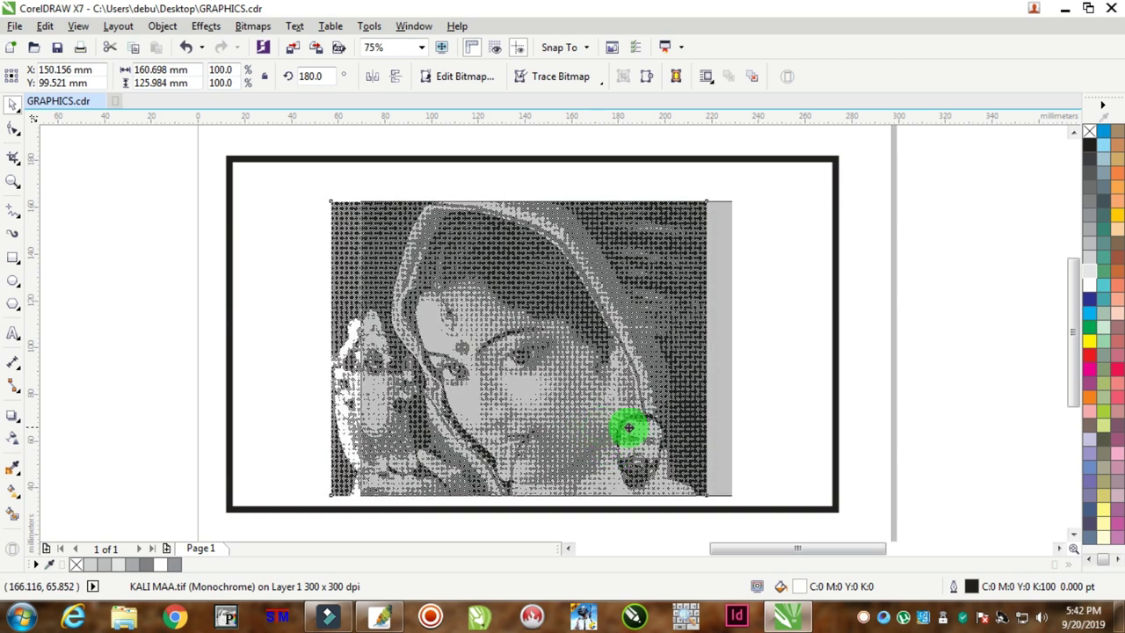
left_click_drag(689, 433, 711, 434)
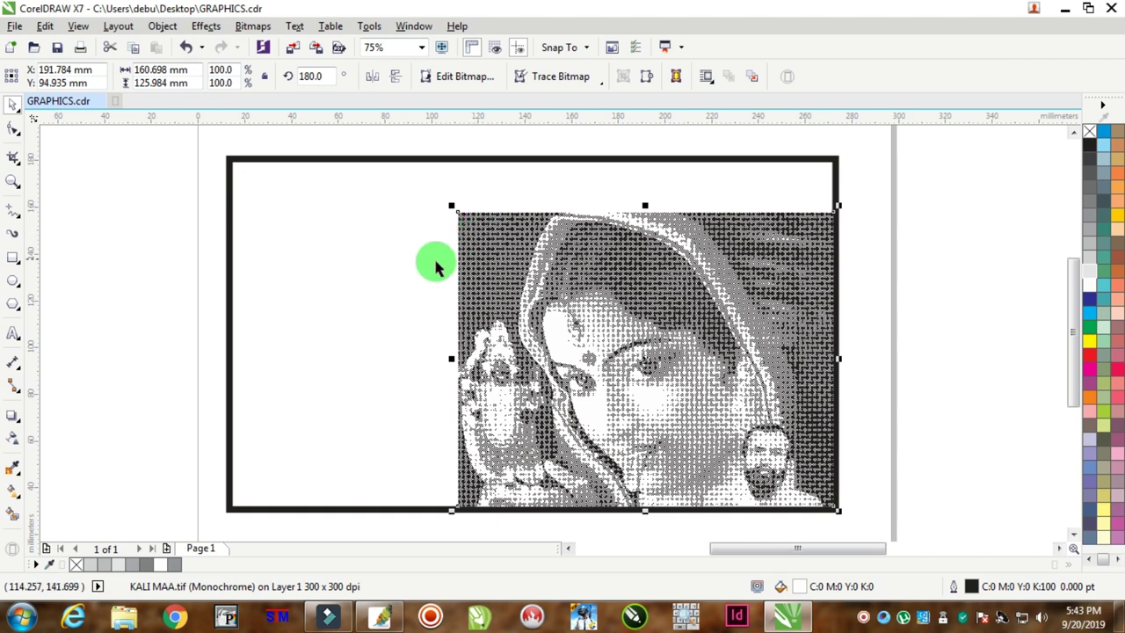
scroll(515, 359, "up", 1)
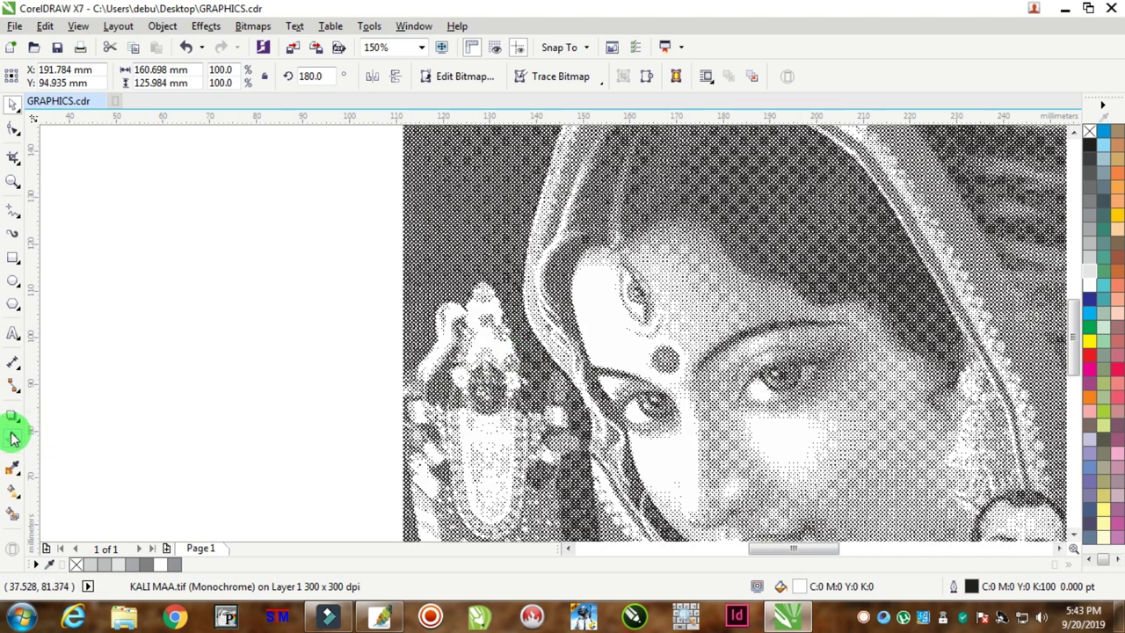
left_click(12, 437)
Step: Fade the Kali image in from the left and convert it to a 400 dpi Grayscale (8-bit) bitmap
mouse_move(622, 378)
left_mouse_down()
mouse_move(418, 376)
mouse_move(457, 379)
left_mouse_up()
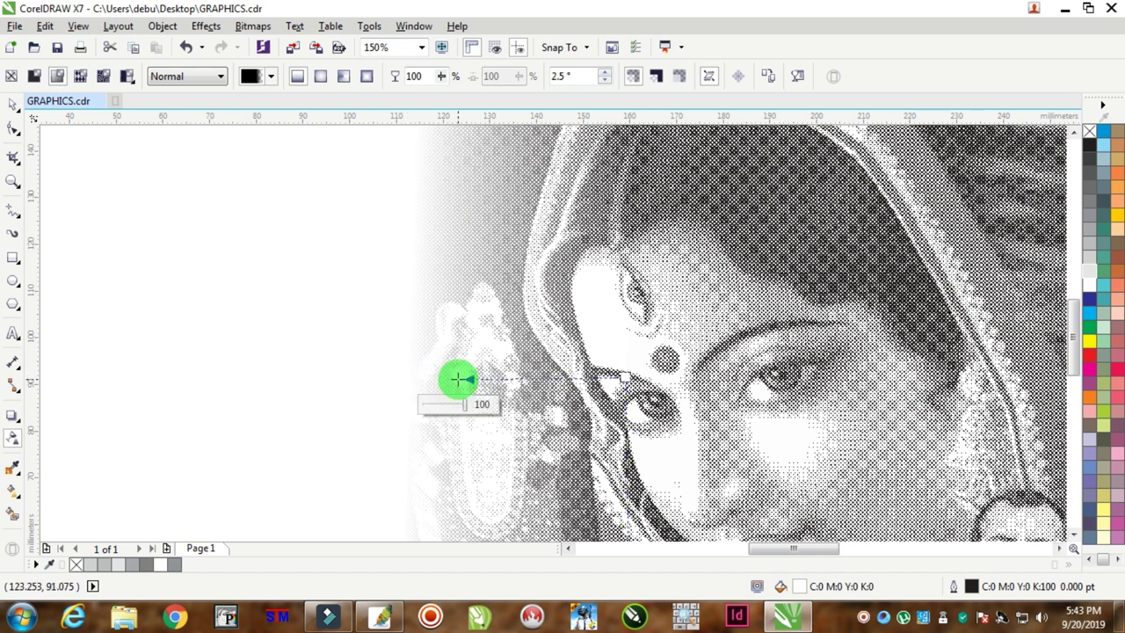
left_click(252, 25)
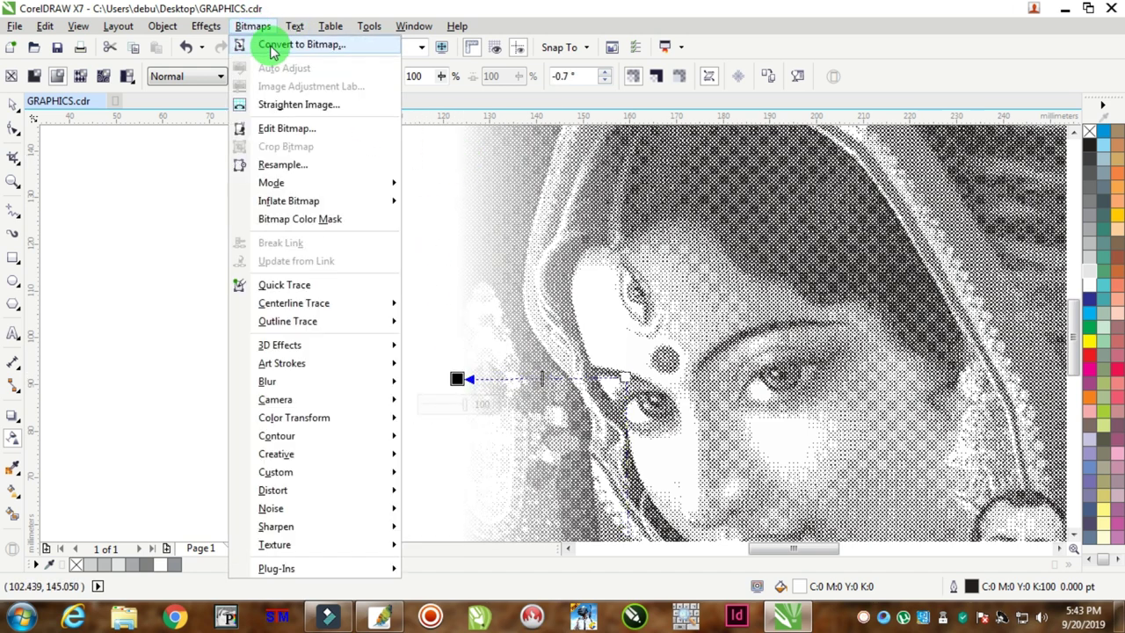
left_click(271, 46)
key("Return")
scroll(591, 299, "down", 3)
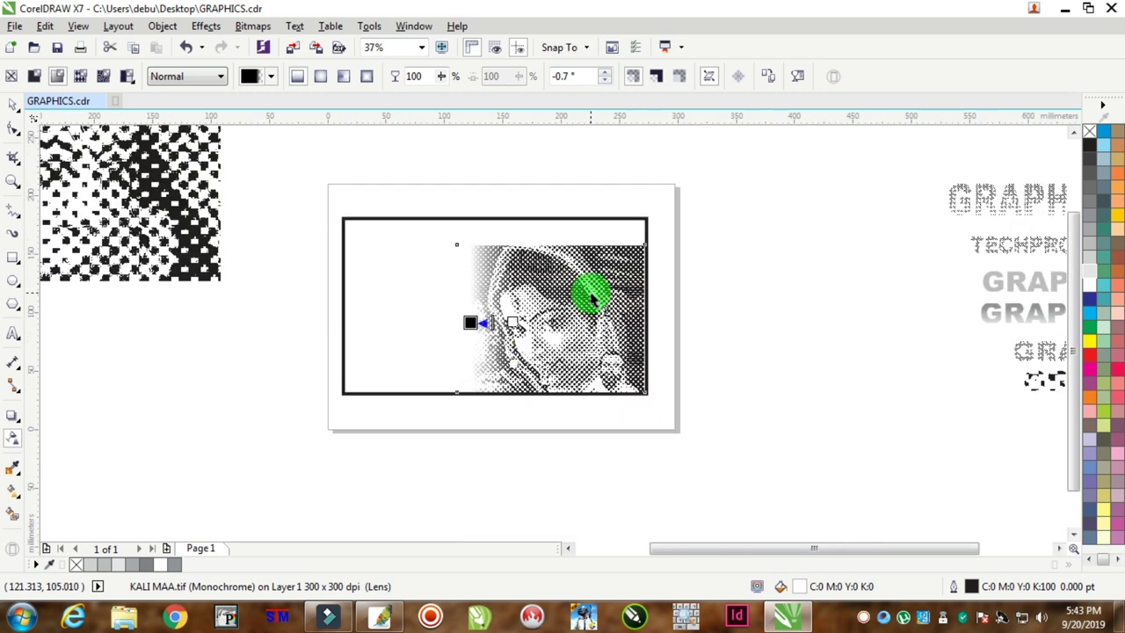
scroll(522, 252, "up", 2)
left_click(252, 25)
left_click(272, 42)
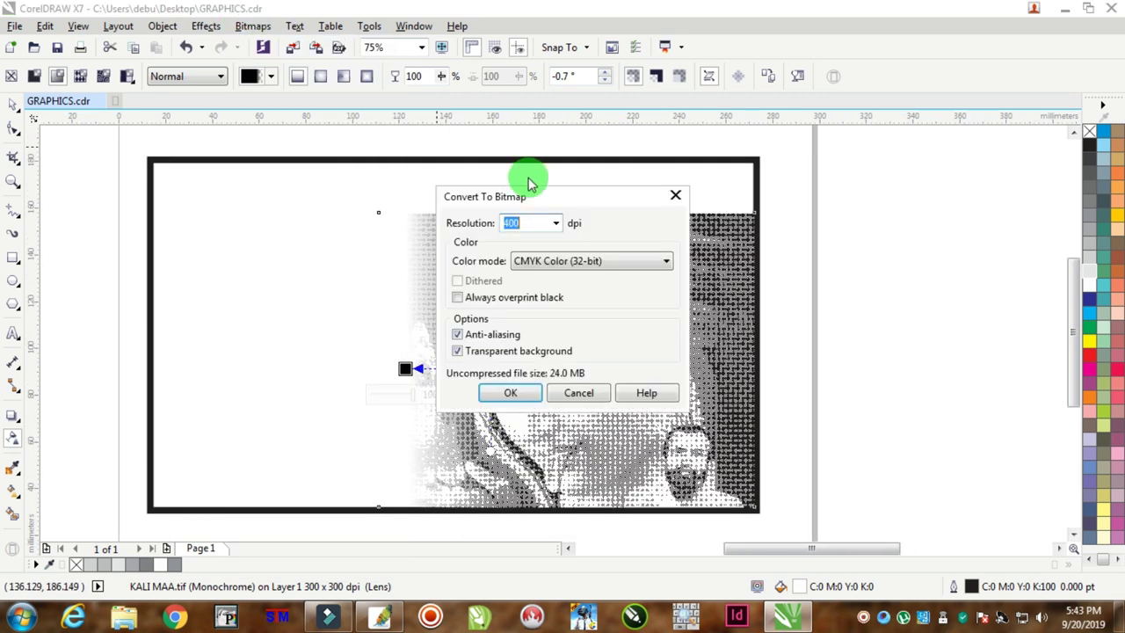
left_click(545, 260)
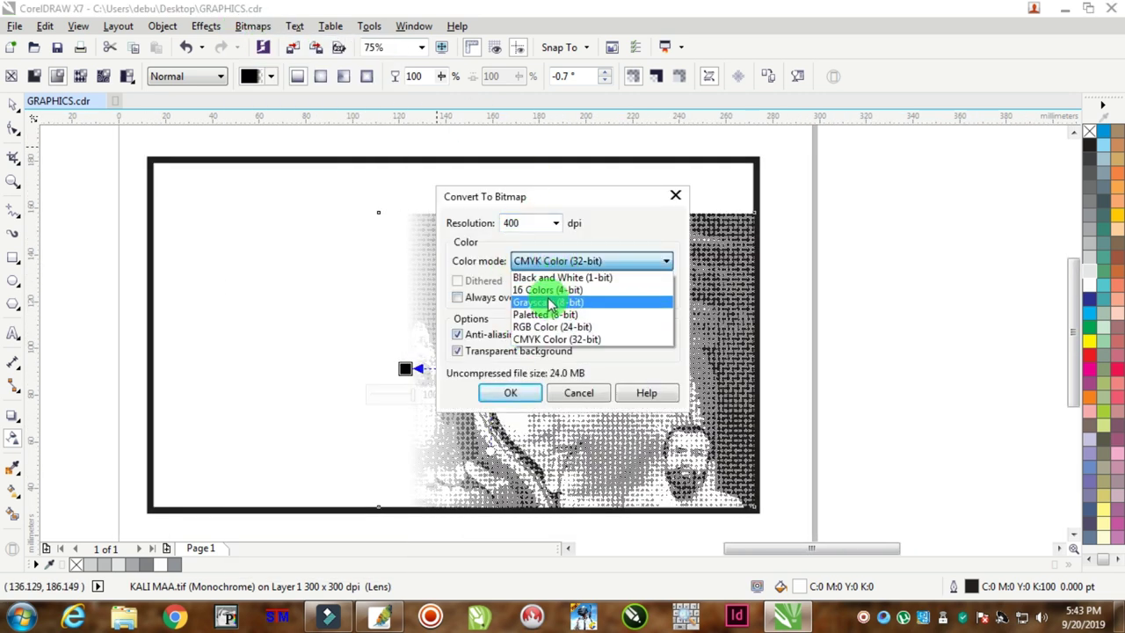
left_click(548, 303)
left_click(511, 393)
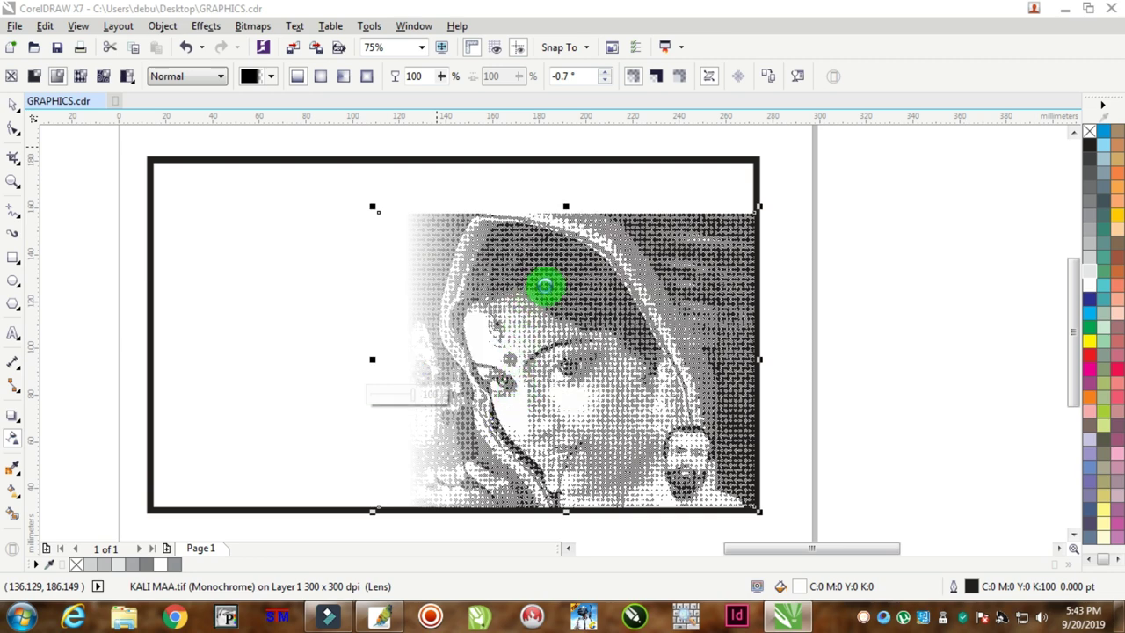
Step: Add a linear transparency fading the bitmap's top edge
scroll(575, 250, "up", 2)
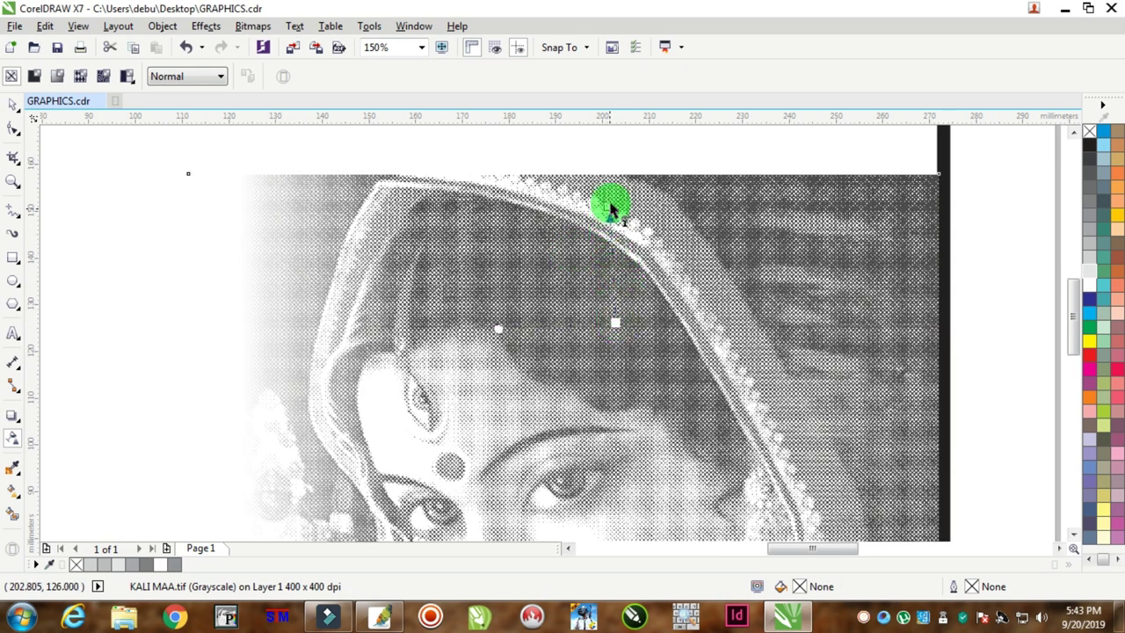
left_click_drag(613, 208, 615, 182)
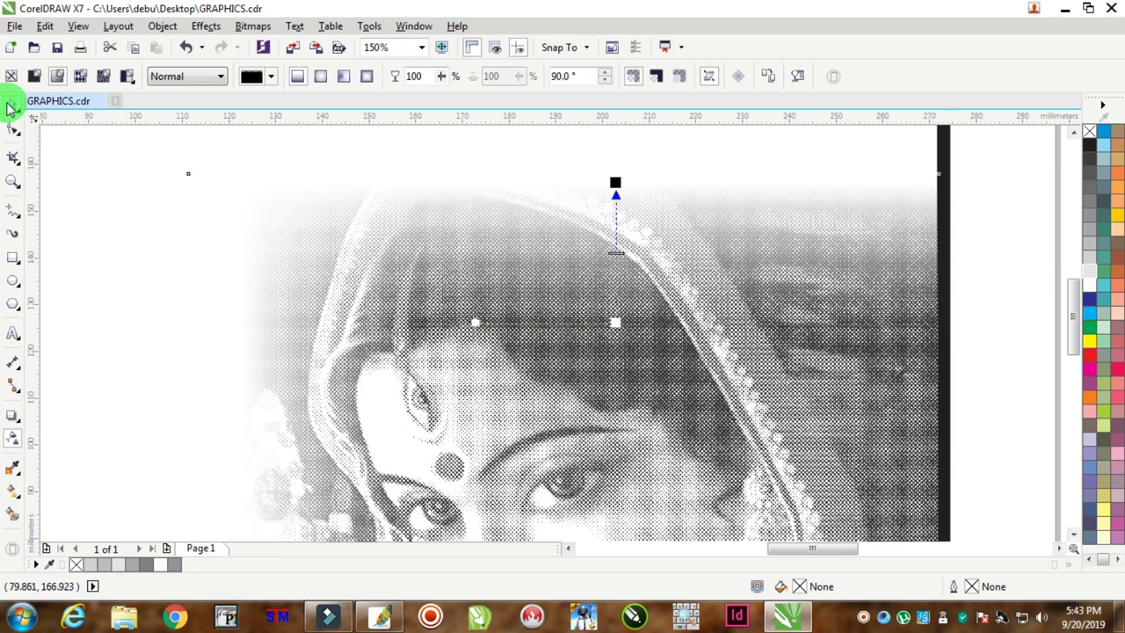
left_click(11, 106)
scroll(592, 309, "down", 1)
scroll(613, 369, "down", 2)
scroll(620, 372, "up", 2)
scroll(626, 376, "up", 1)
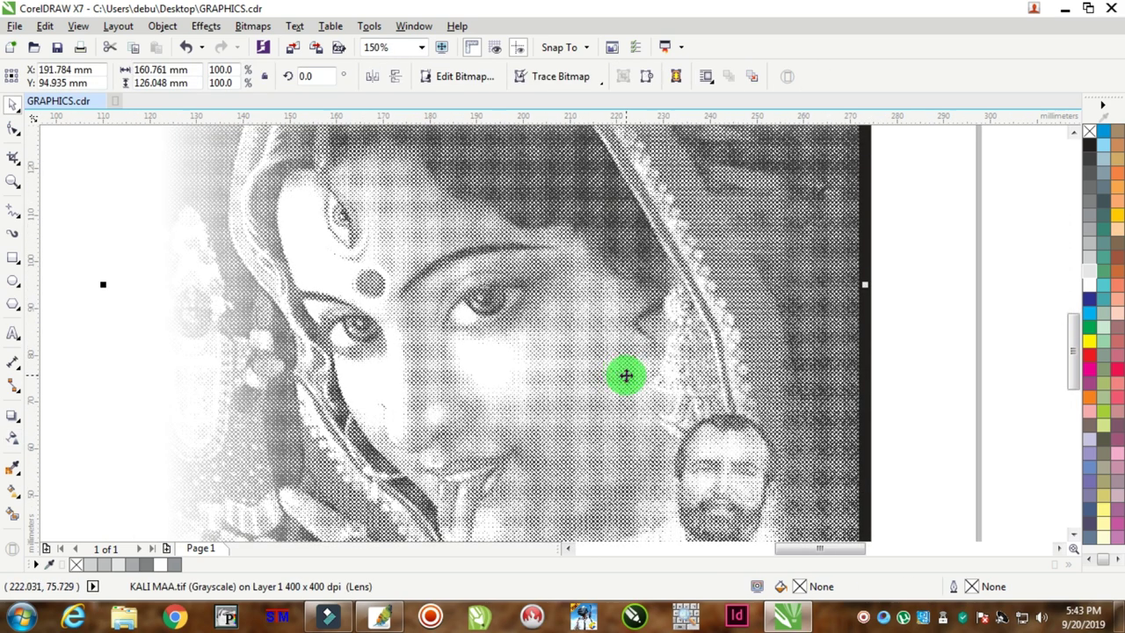